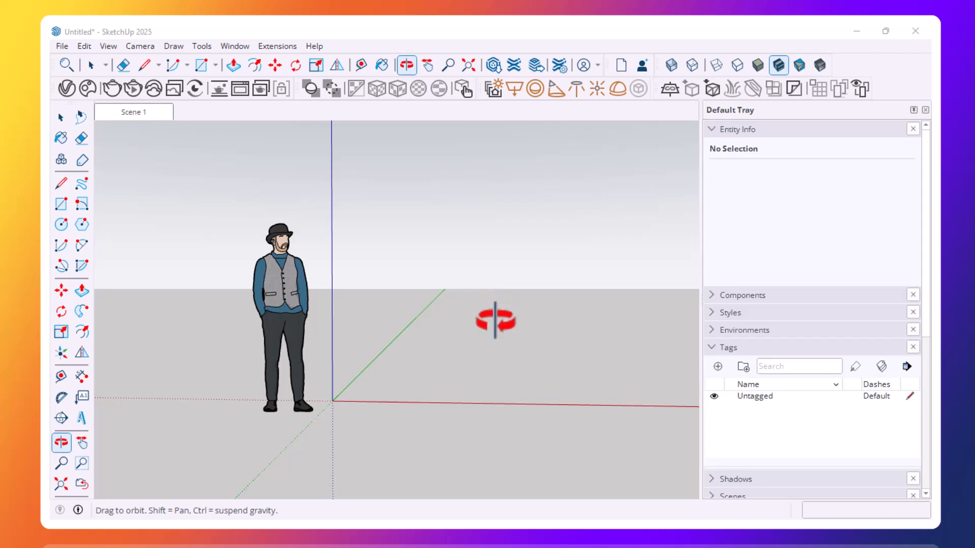
# Step: Draw a 200 × 5 cm rectangle on the ground from the origin, with its long side along the red axis
pyautogui.moveTo(501, 312); pyautogui.dragTo(452, 359)
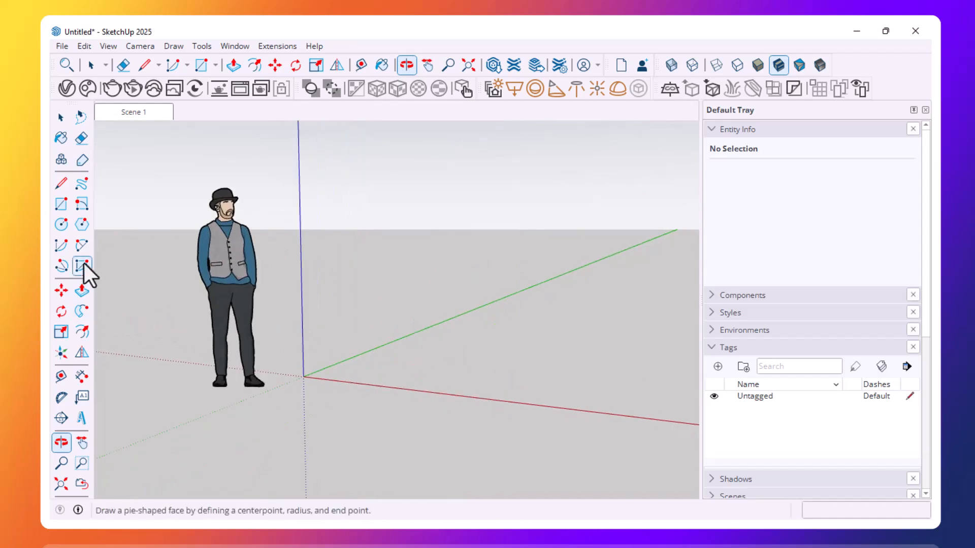
pyautogui.click(304, 377)
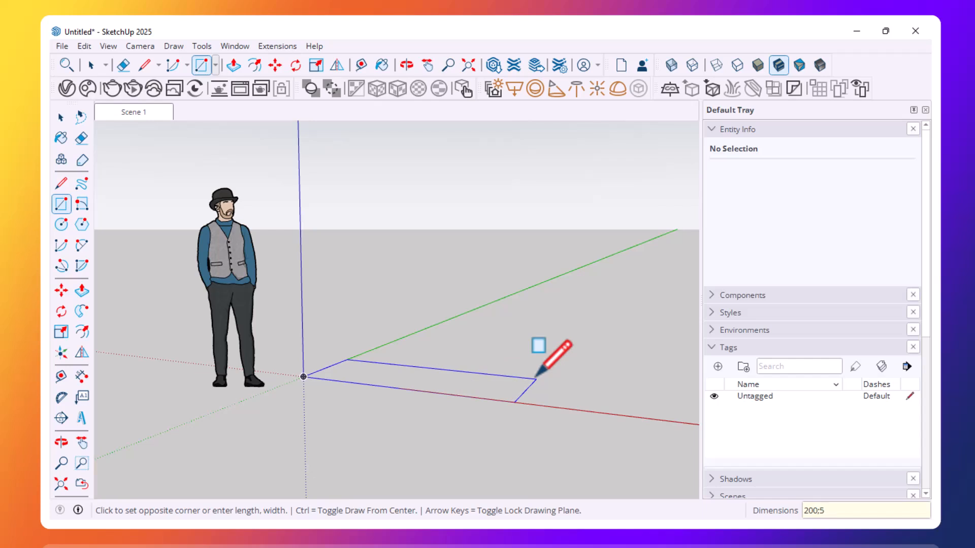
pyautogui.press('Return')
# Step: Extrude the thin ground rectangle upward 200 cm with Push/Pull to form an upright panel
pyautogui.scroll(4, 391, 352)
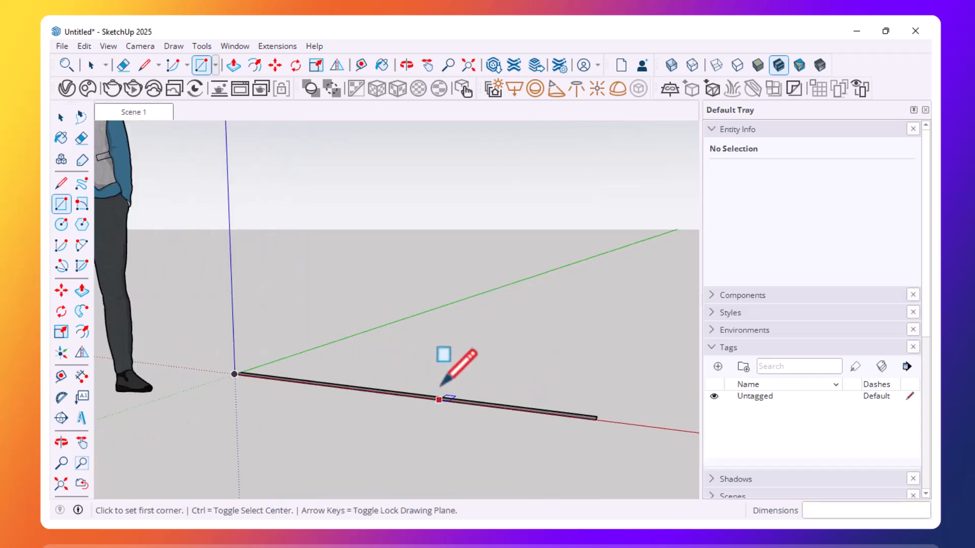
pyautogui.click(61, 118)
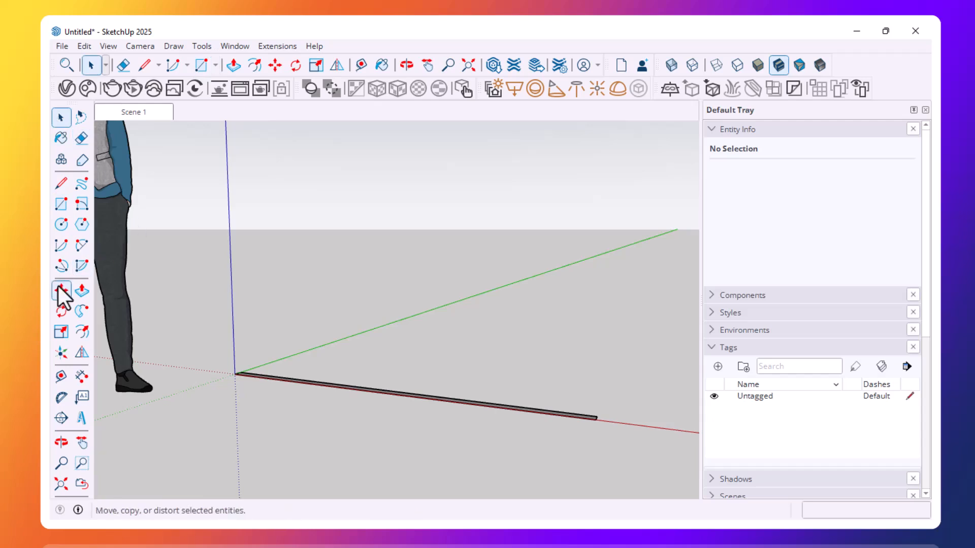
pyautogui.click(82, 291)
pyautogui.scroll(3, 289, 394)
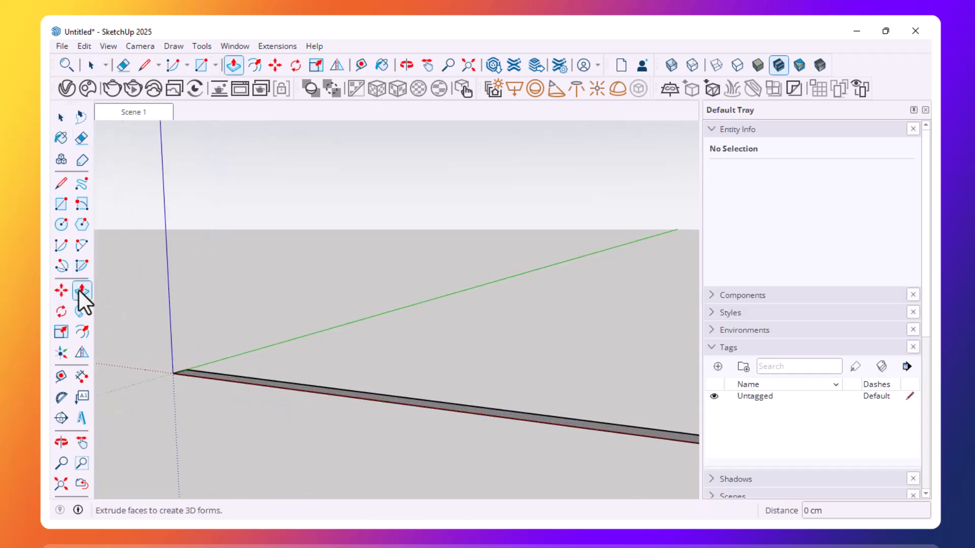
pyautogui.scroll(5, 257, 391)
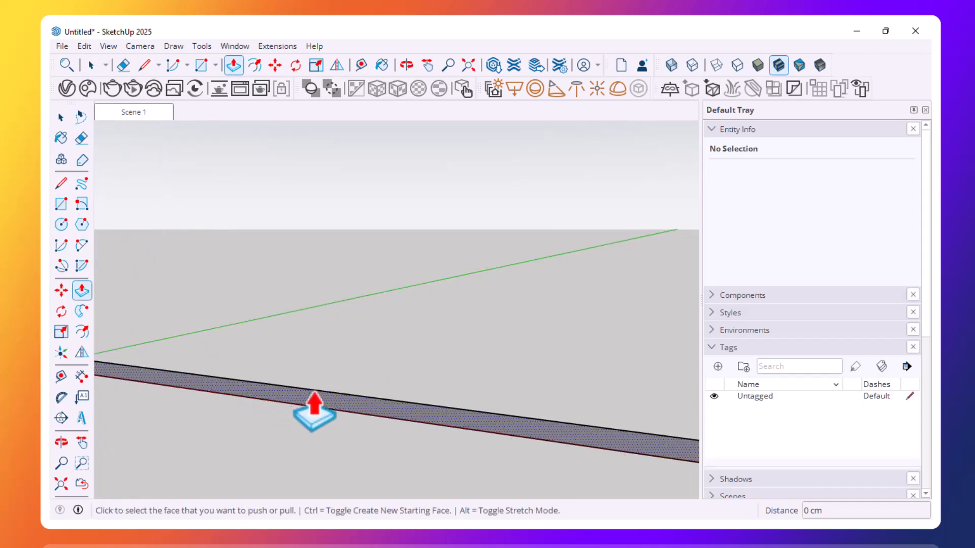
pyautogui.click(315, 412)
pyautogui.scroll(-4, 315, 403)
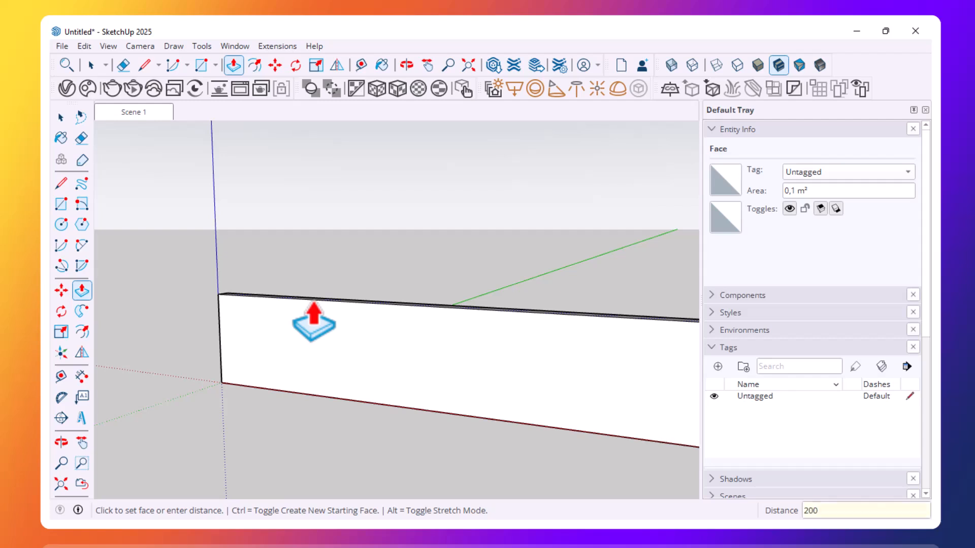
pyautogui.press('Return')
pyautogui.scroll(-8, 320, 344)
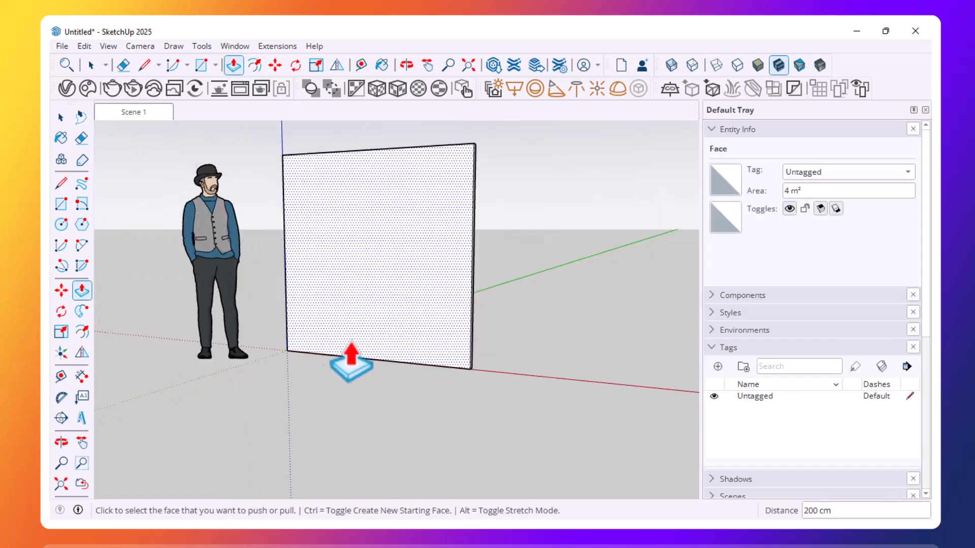
pyautogui.scroll(2, 338, 186)
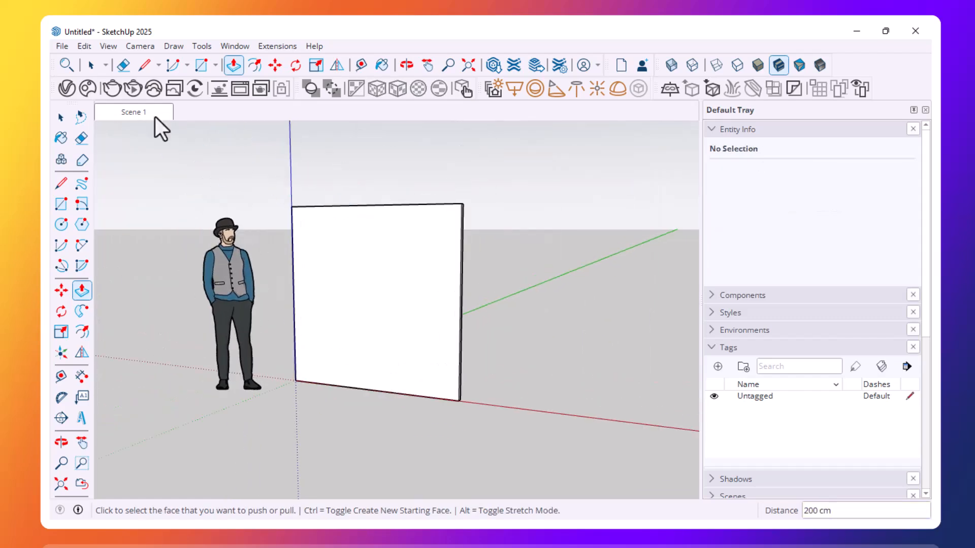
# Step: Make a group of the whole upright panel, including all its faces and edges
pyautogui.click(62, 119)
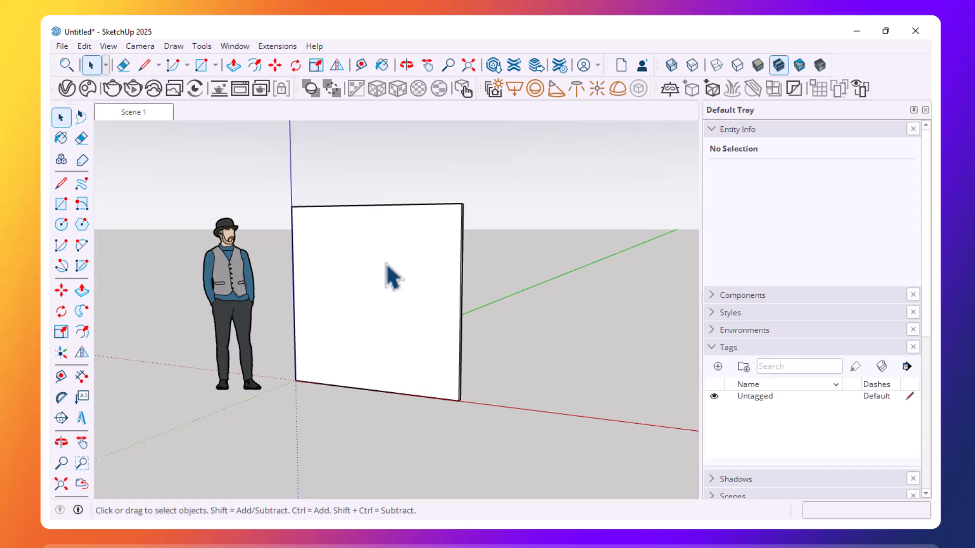
pyautogui.tripleClick(387, 265)
pyautogui.rightClick(387, 265)
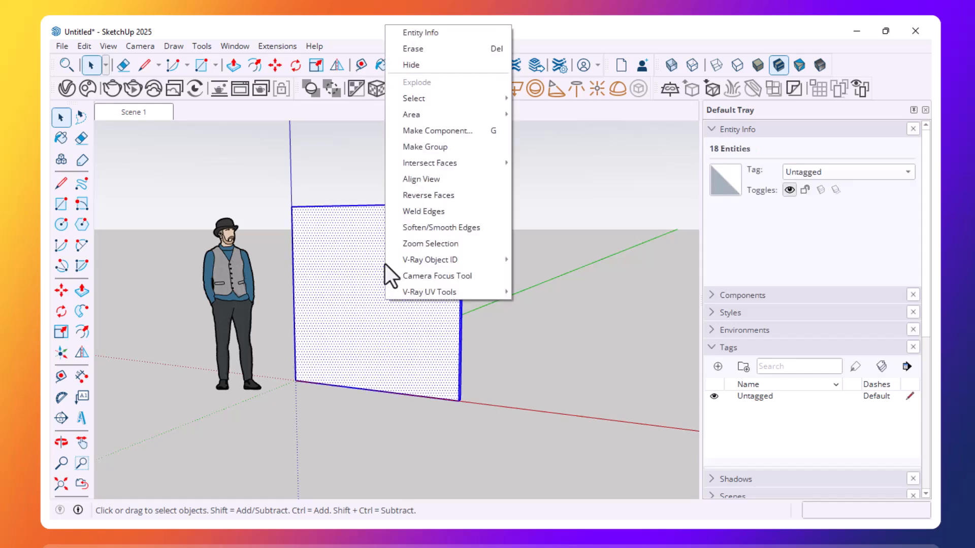
pyautogui.click(425, 150)
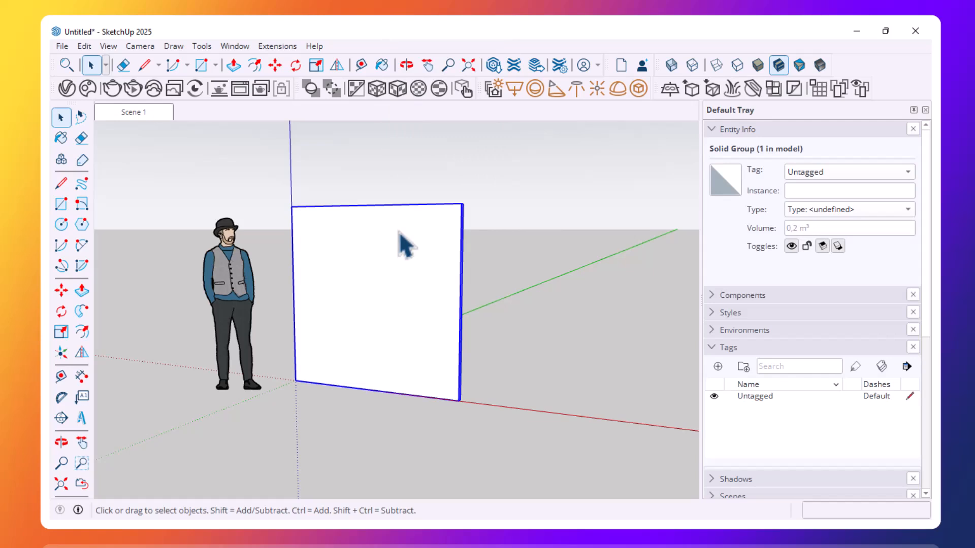
pyautogui.click(495, 249)
# Step: Place a horizontal guide on the panel's front face, 5 cm above its bottom edge
pyautogui.scroll(5, 385, 352)
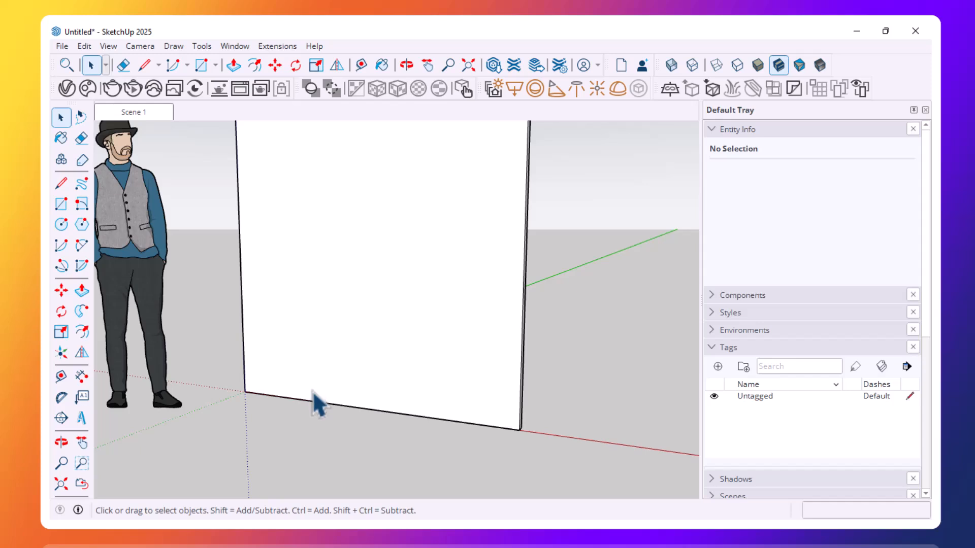
pyautogui.scroll(1, 311, 388)
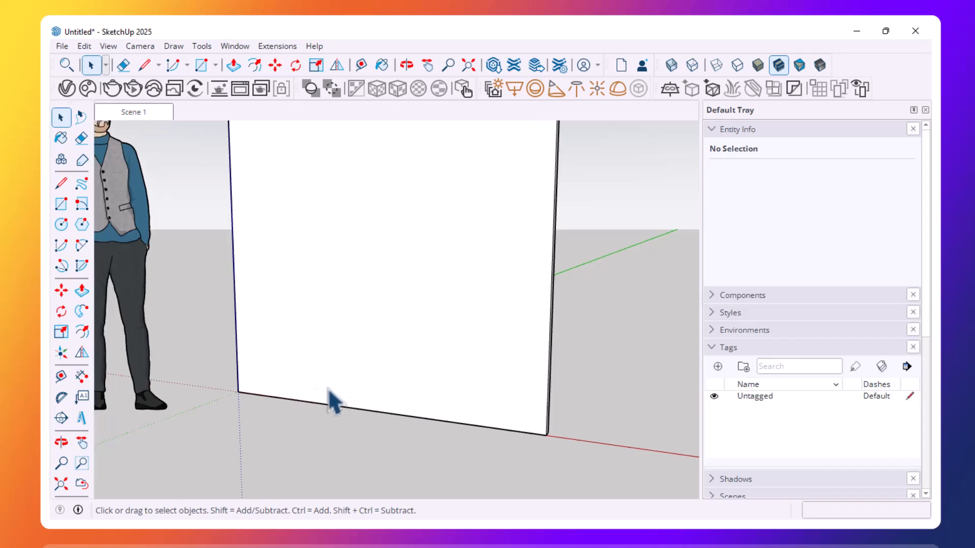
pyautogui.click(62, 375)
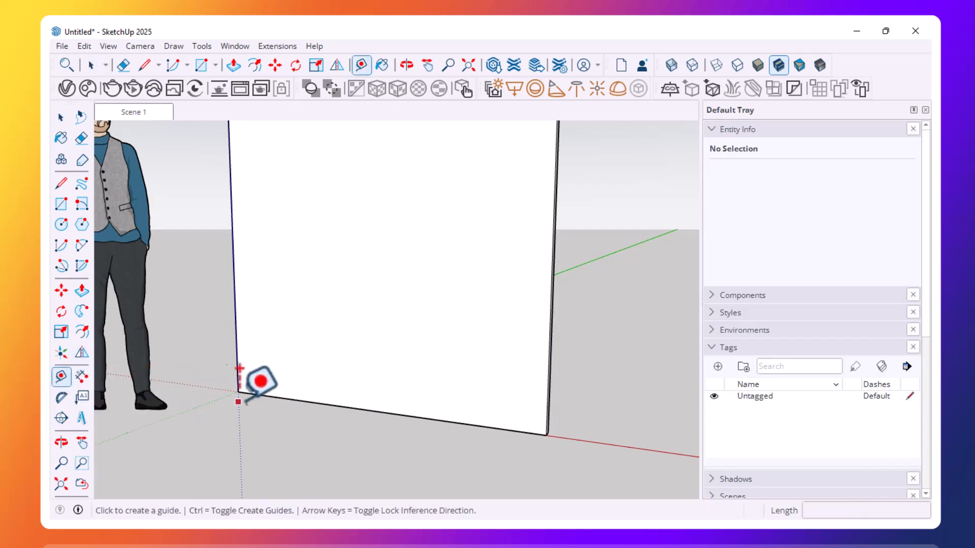
pyautogui.scroll(2, 362, 402)
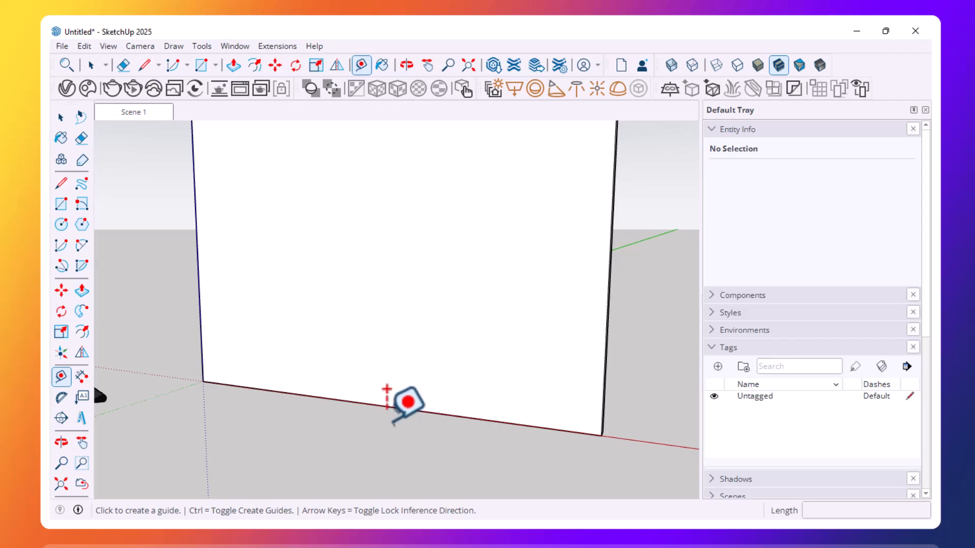
pyautogui.scroll(3, 393, 404)
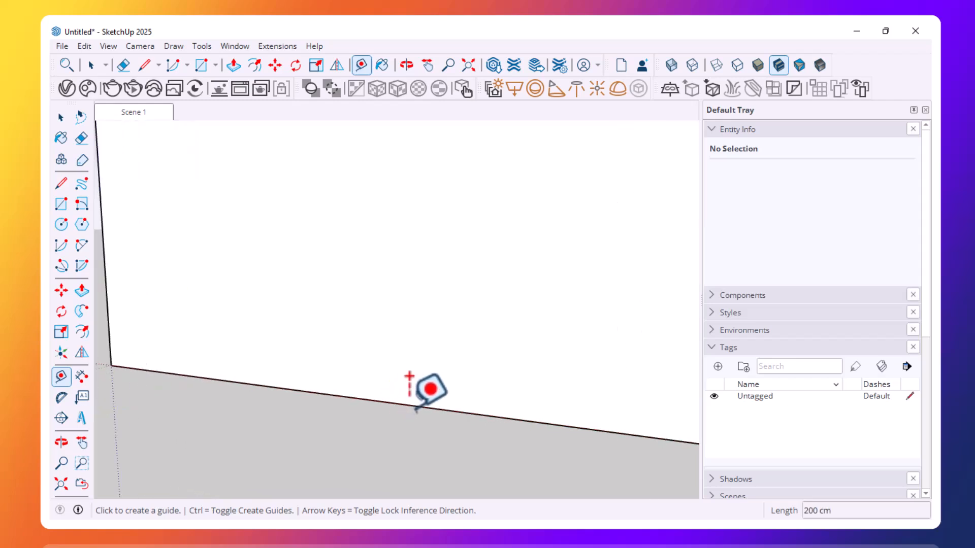
pyautogui.click(401, 403)
pyautogui.scroll(-3, 413, 365)
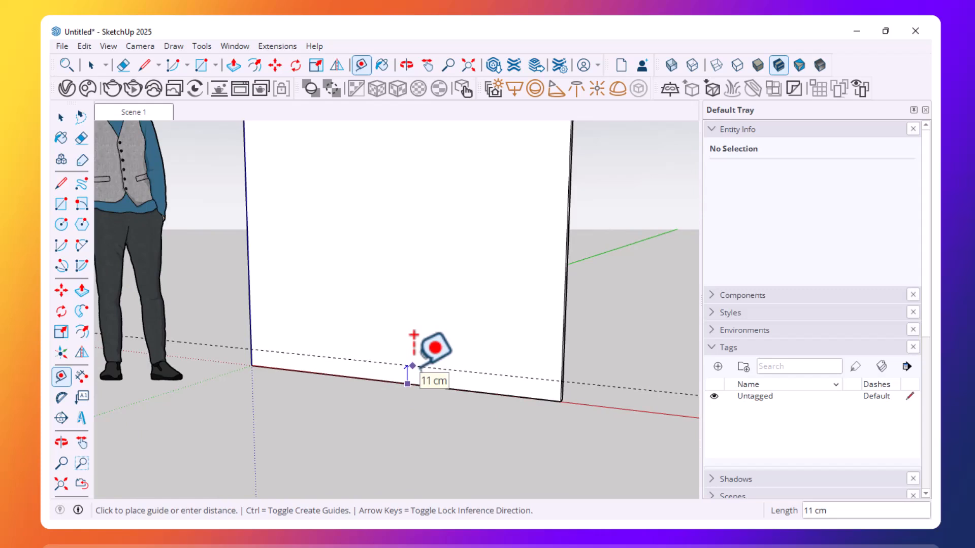
pyautogui.press('Return')
pyautogui.click(62, 117)
# Step: Draw a 200 × 5 cm rectangle on the panel's front face between the guide and the bottom edge
pyautogui.click(66, 202)
pyautogui.scroll(3, 457, 391)
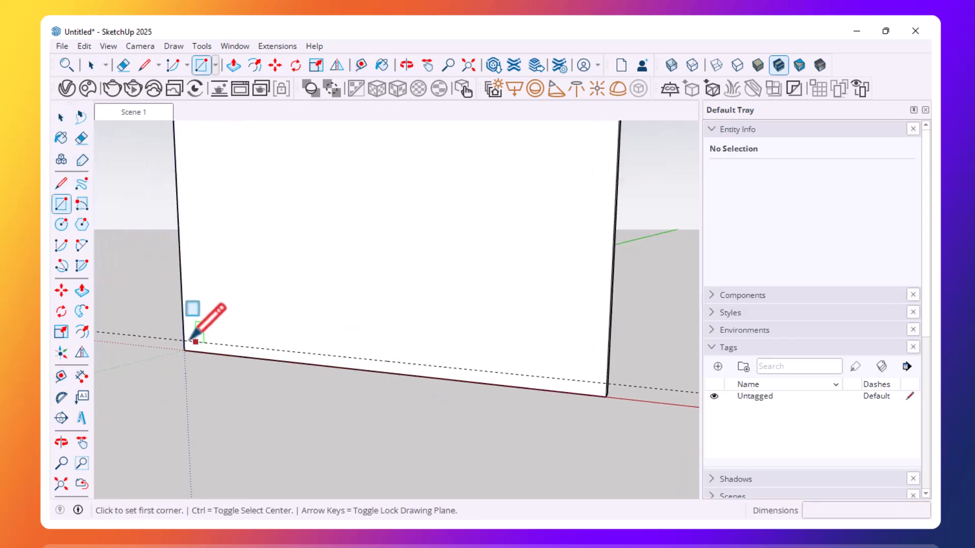
pyautogui.click(183, 340)
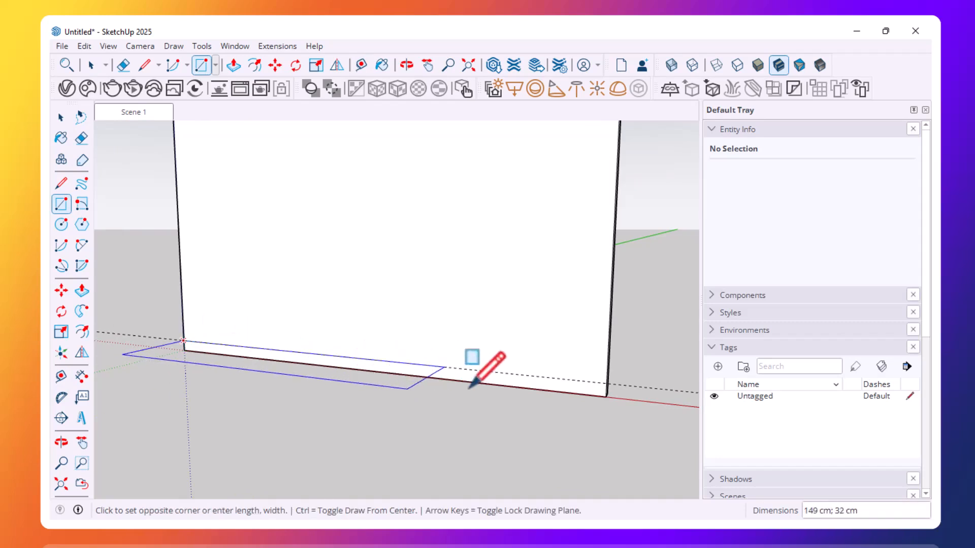
pyautogui.scroll(3, 611, 402)
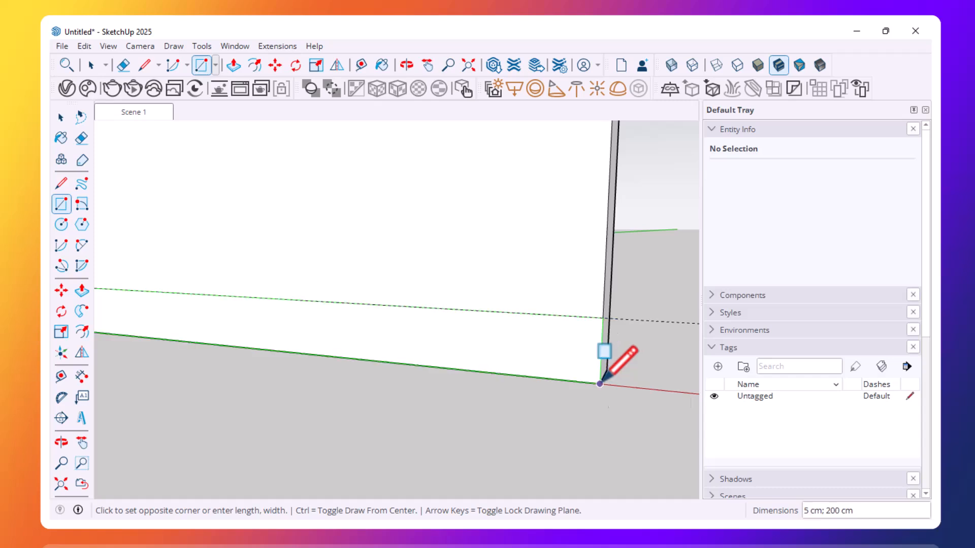
pyautogui.click(602, 384)
pyautogui.scroll(-1, 565, 297)
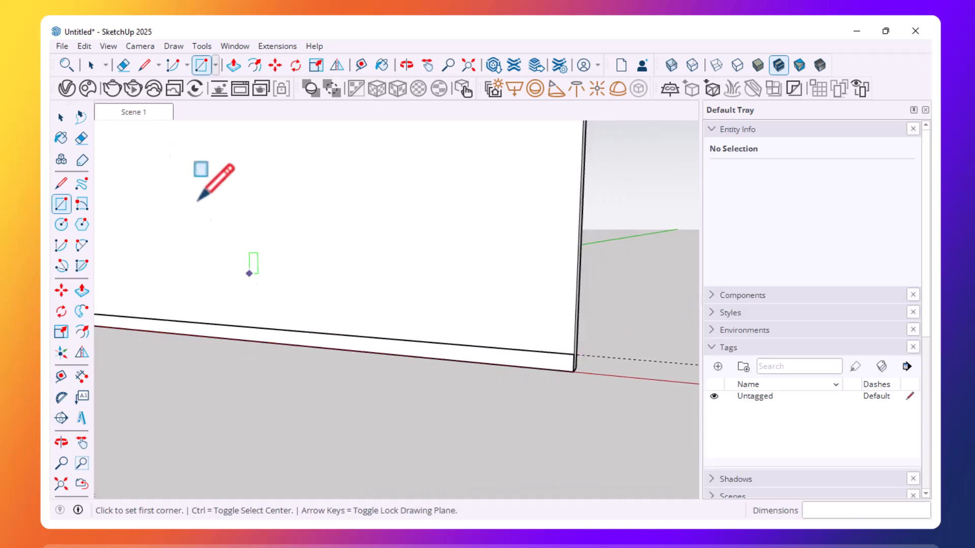
pyautogui.click(61, 117)
# Step: Make a separate group of the strip rectangle along the panel's bottom edge, including its bounding edges
pyautogui.scroll(-3, 322, 282)
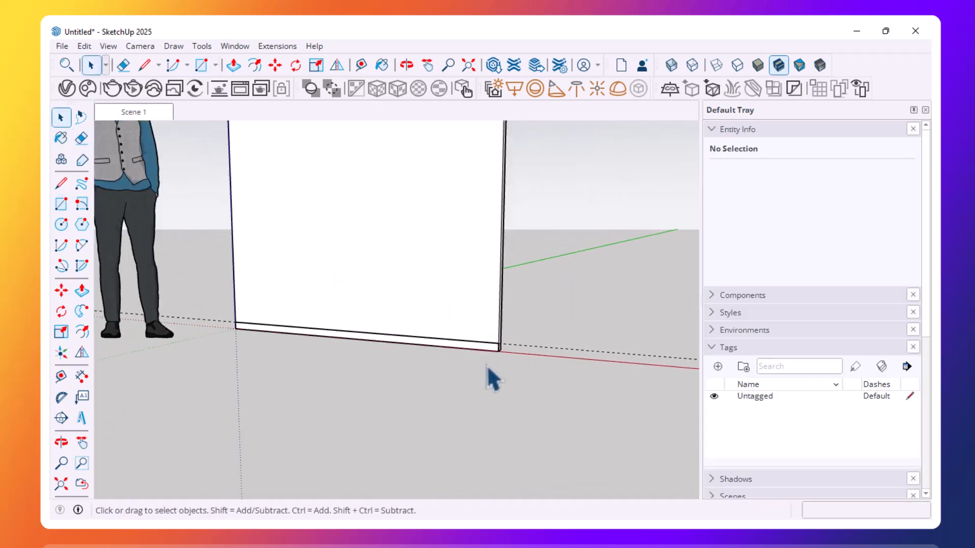
pyautogui.scroll(4, 245, 342)
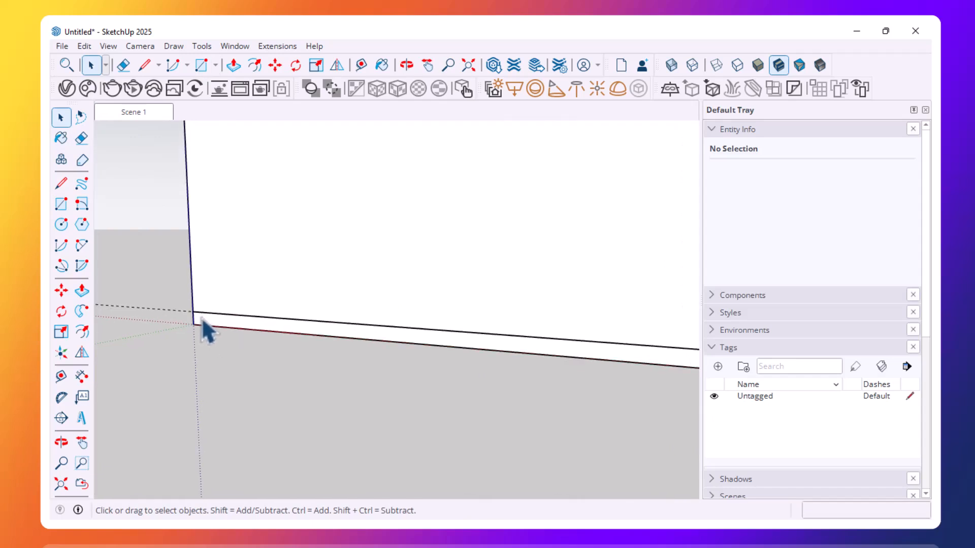
pyautogui.doubleClick(203, 320)
pyautogui.rightClick(201, 318)
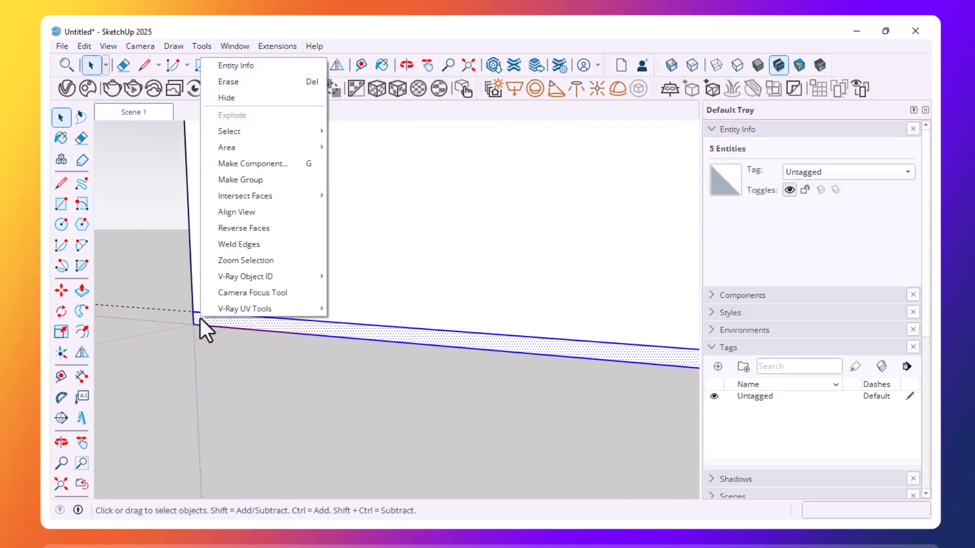
pyautogui.click(245, 181)
pyautogui.scroll(-3, 299, 346)
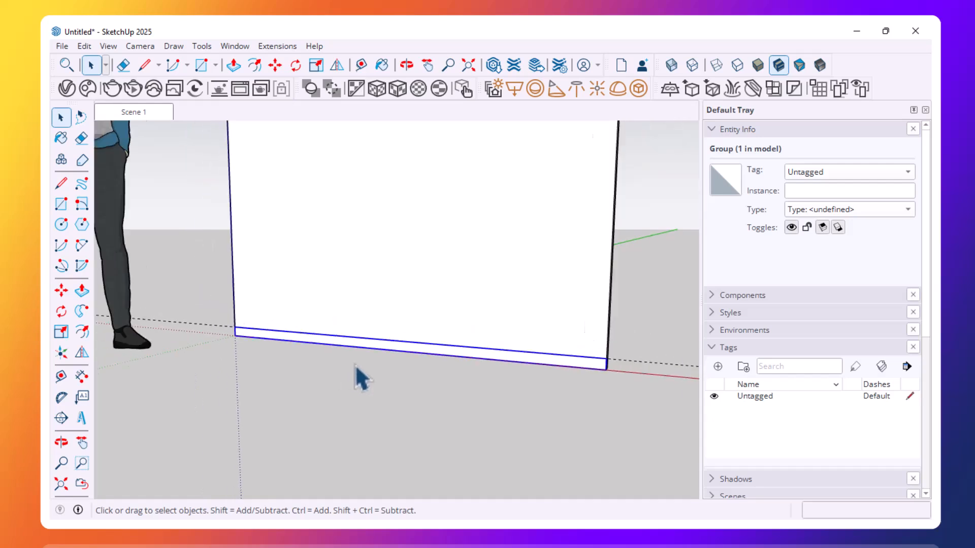
# Step: Open the bottom strip group for editing and extrude its face 4 cm outward with Push/Pull
pyautogui.scroll(1, 355, 370)
pyautogui.doubleClick(337, 343)
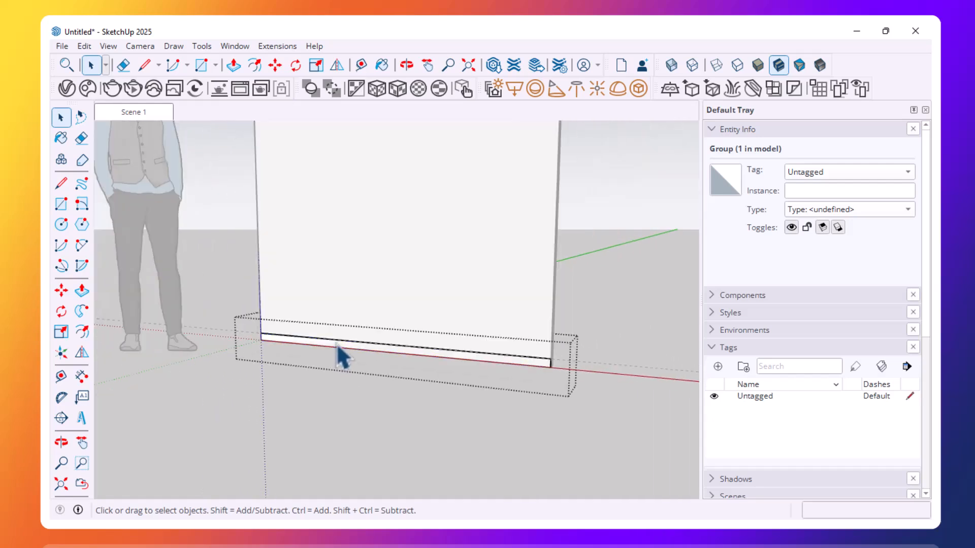
pyautogui.scroll(2, 284, 340)
pyautogui.click(277, 338)
pyautogui.click(270, 331)
pyautogui.scroll(1, 310, 337)
pyautogui.click(312, 341)
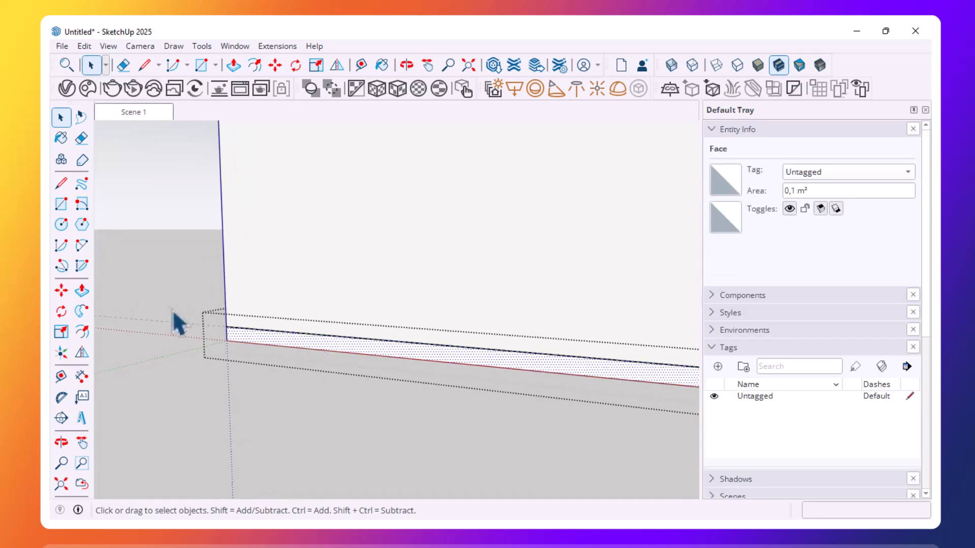
pyautogui.click(81, 291)
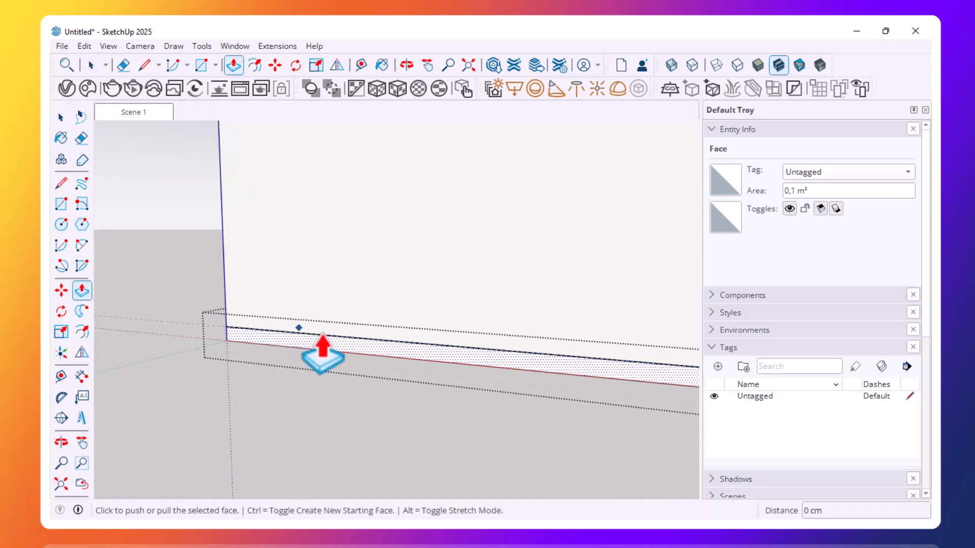
pyautogui.scroll(2, 312, 353)
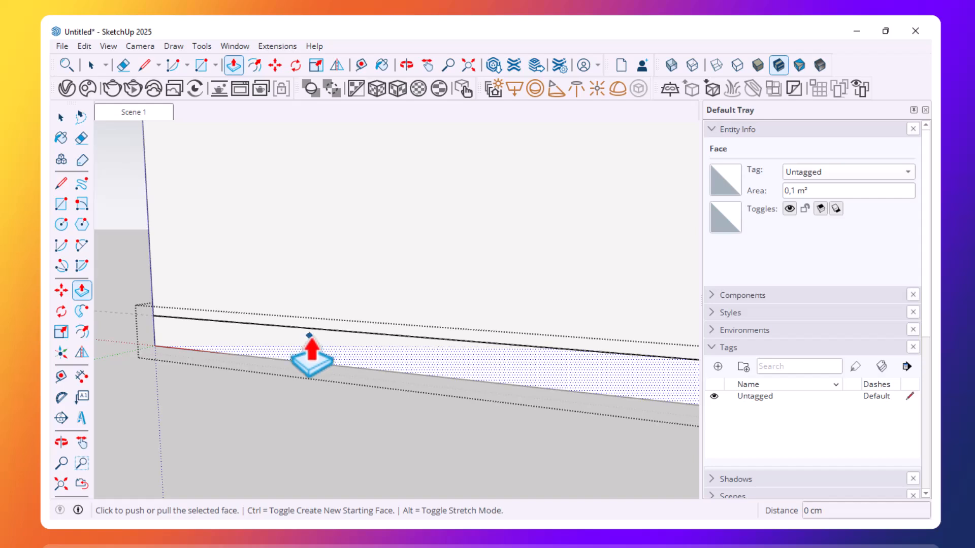
pyautogui.click(311, 356)
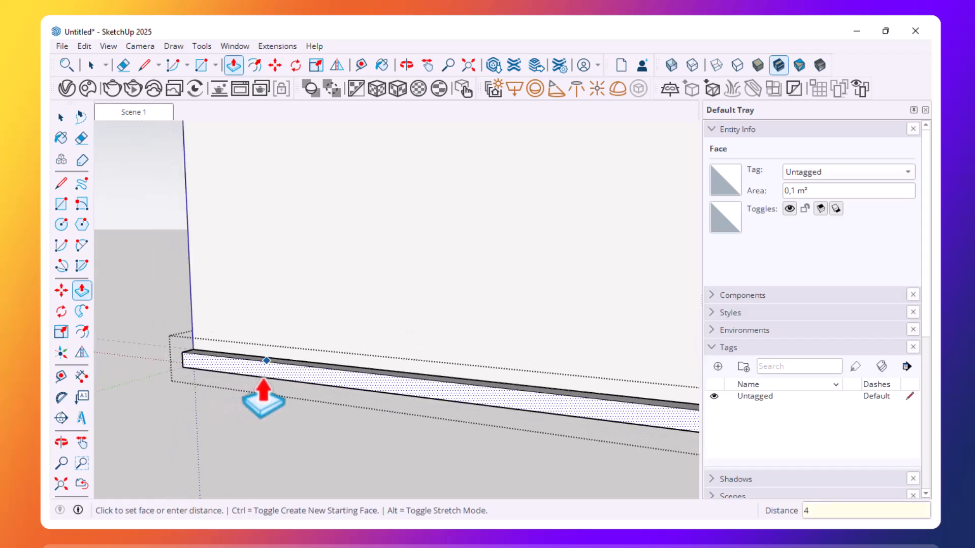
pyautogui.write('4')
pyautogui.press('Return')
pyautogui.scroll(-4, 282, 402)
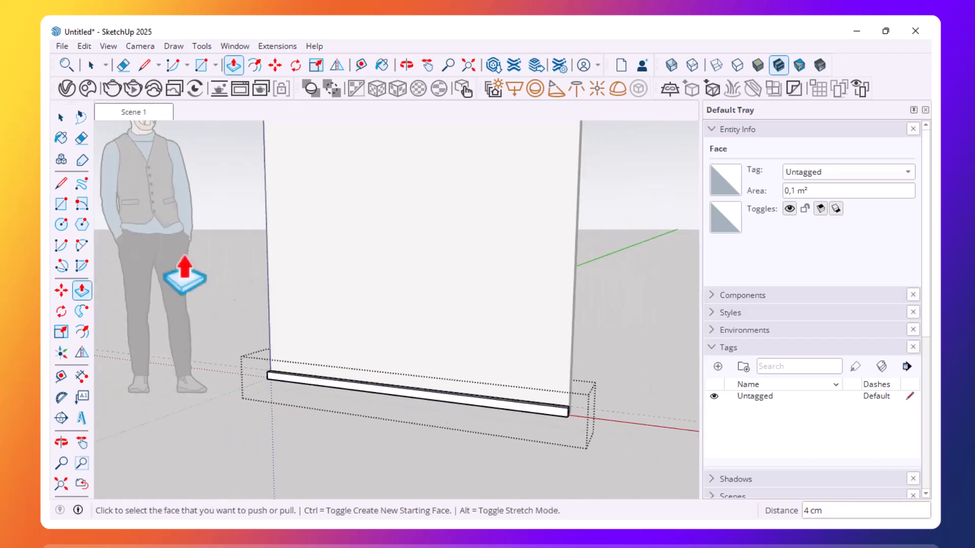
pyautogui.click(61, 117)
pyautogui.scroll(3, 325, 435)
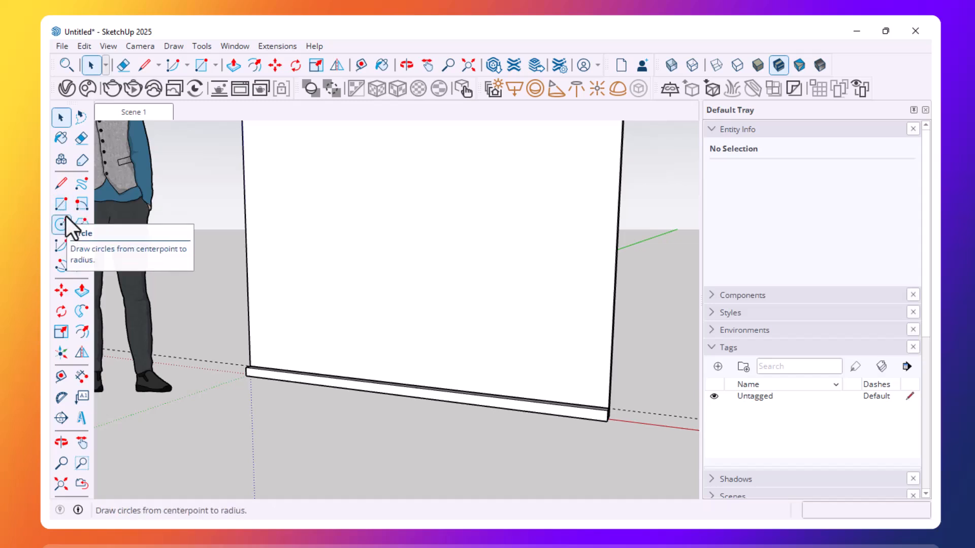
pyautogui.click(61, 377)
pyautogui.scroll(2, 416, 402)
pyautogui.scroll(2, 431, 398)
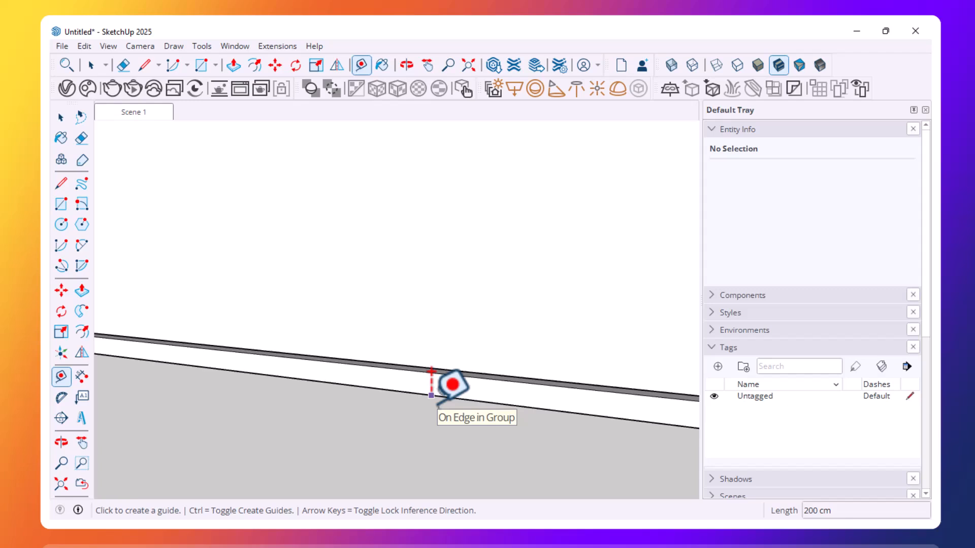
pyautogui.click(427, 394)
pyautogui.scroll(-2, 412, 314)
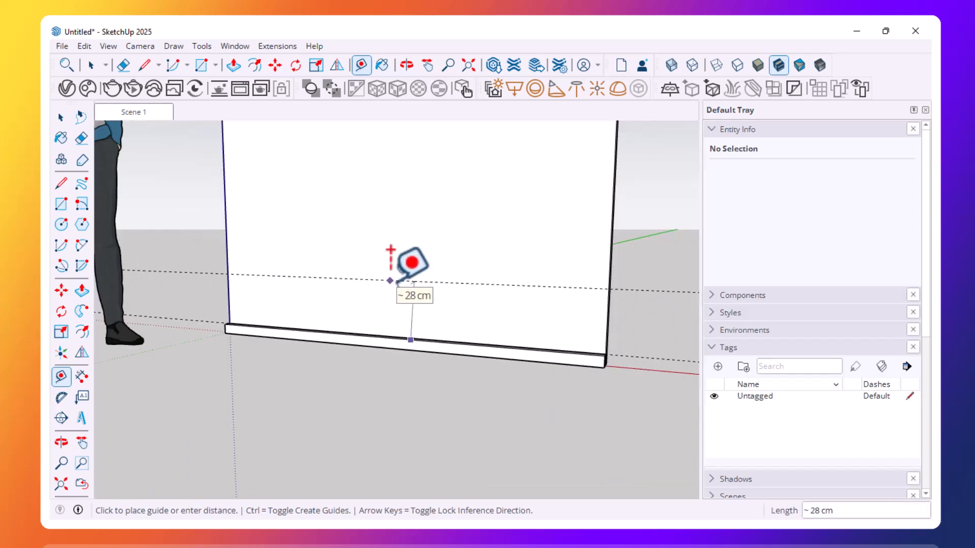
pyautogui.press('Escape')
pyautogui.scroll(-1, 414, 333)
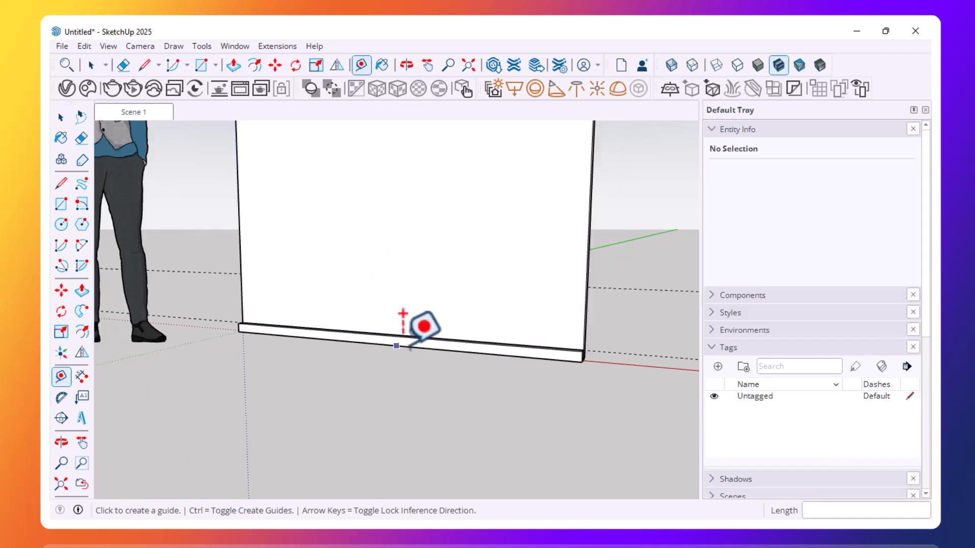
# Step: Place a horizontal guide on the panel's front face, 30 cm above the bottom strip's rear top edge
pyautogui.scroll(4, 411, 346)
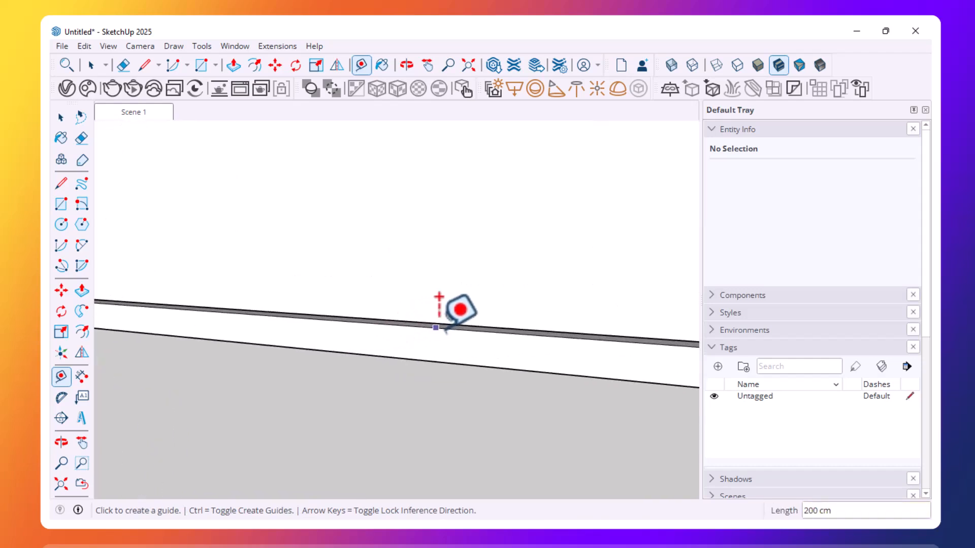
pyautogui.scroll(3, 440, 323)
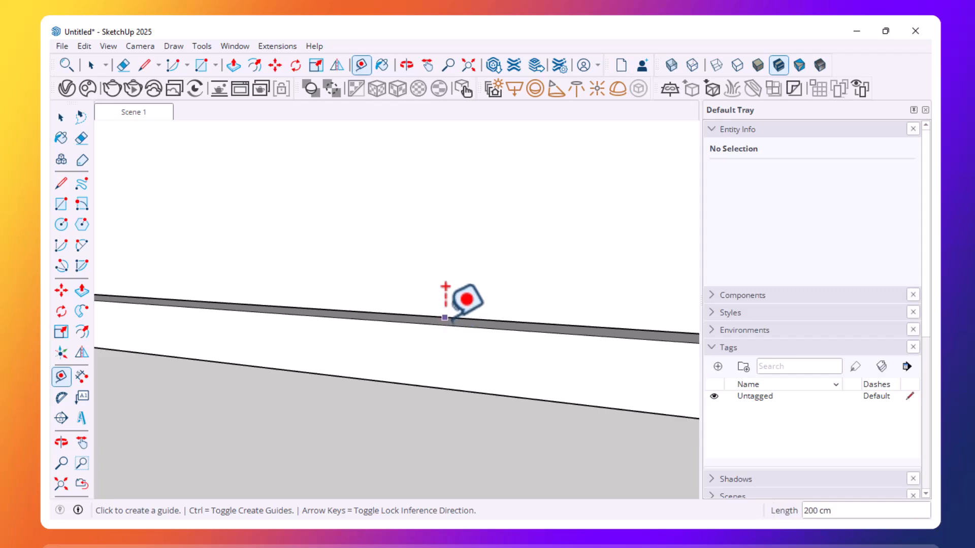
pyautogui.click(444, 317)
pyautogui.scroll(-4, 429, 244)
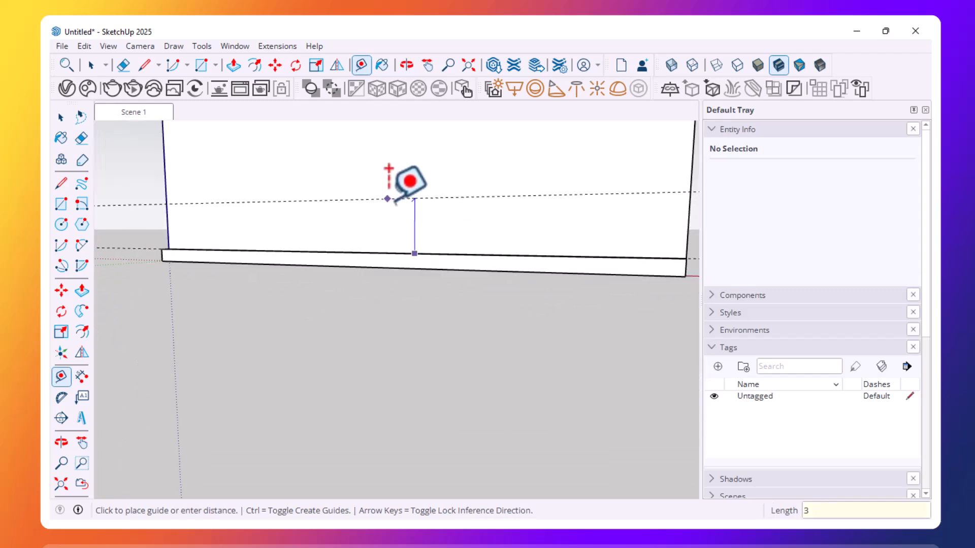
pyautogui.write('30')
pyautogui.press('Return')
pyautogui.scroll(-5, 450, 447)
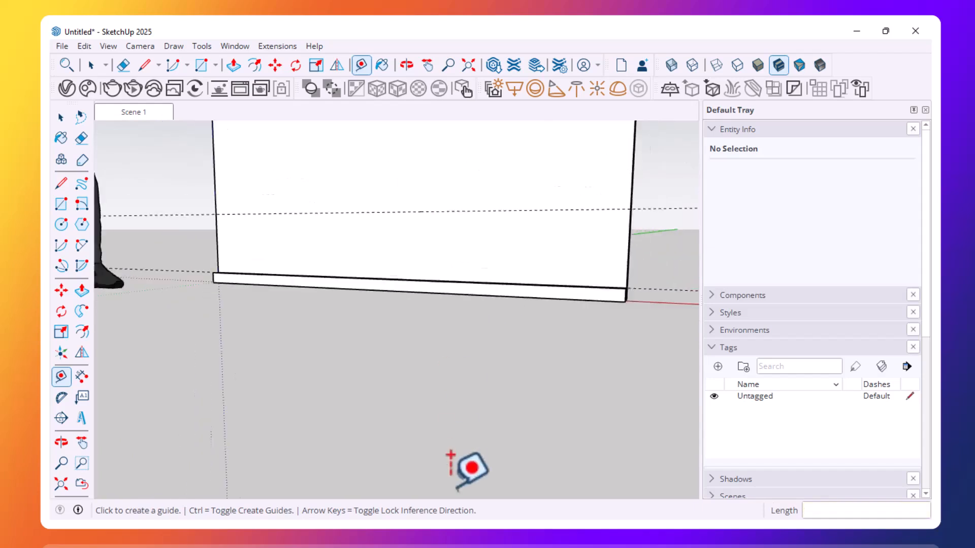
pyautogui.click(61, 118)
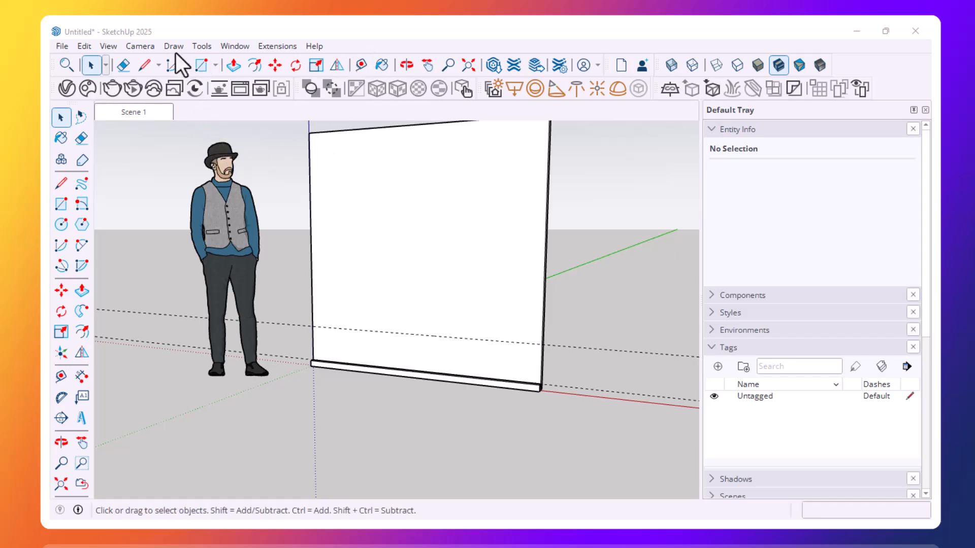
# Step: Switch to the standard front view and add a new scene that stores it
pyautogui.click(151, 44)
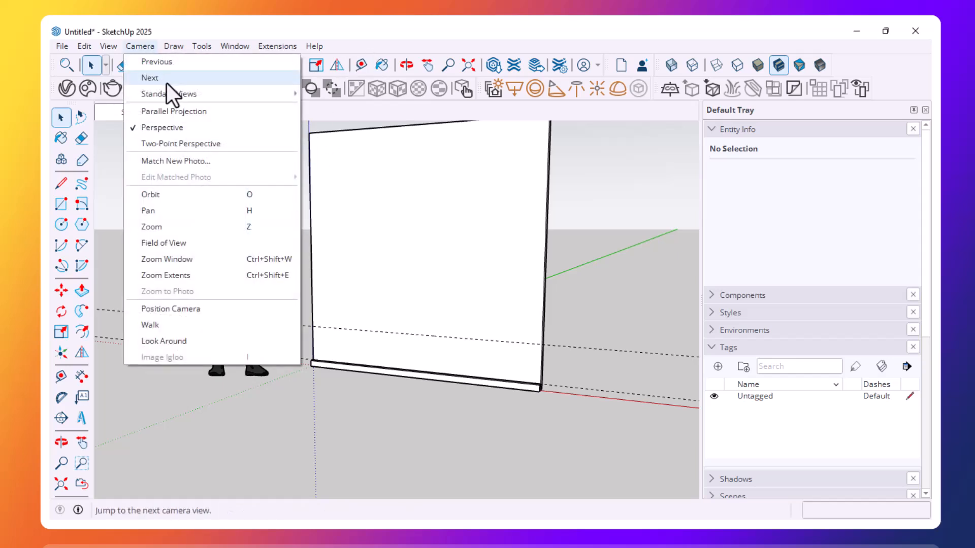
pyautogui.moveTo(203, 94)
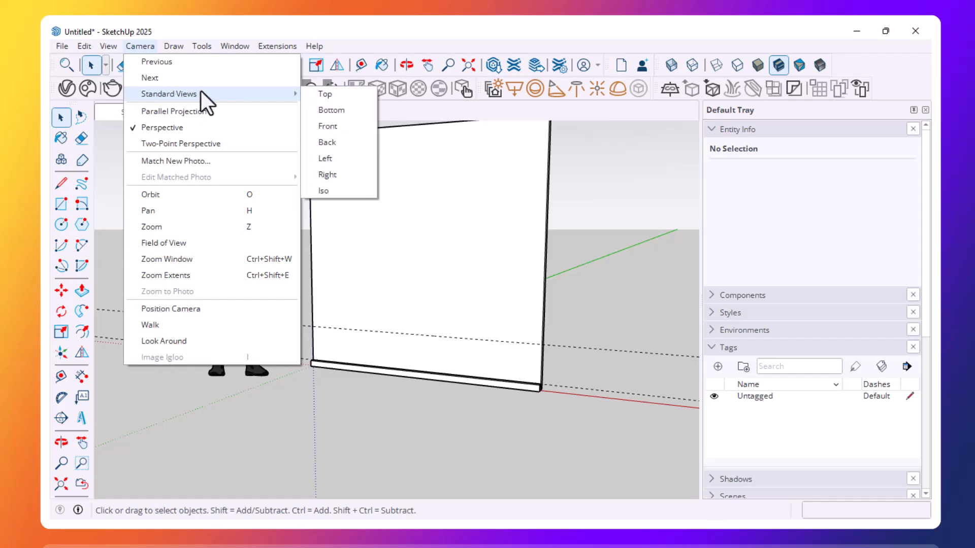
pyautogui.click(337, 126)
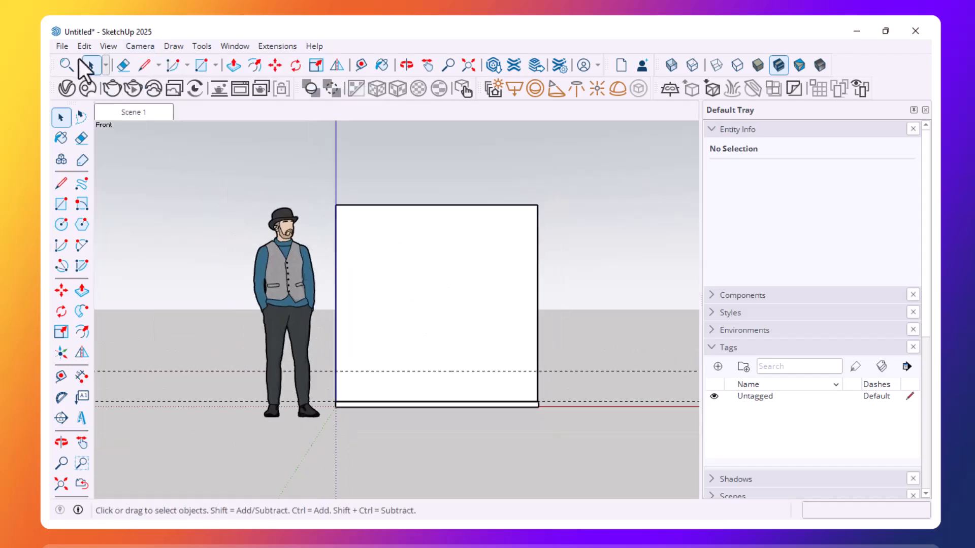
pyautogui.click(108, 47)
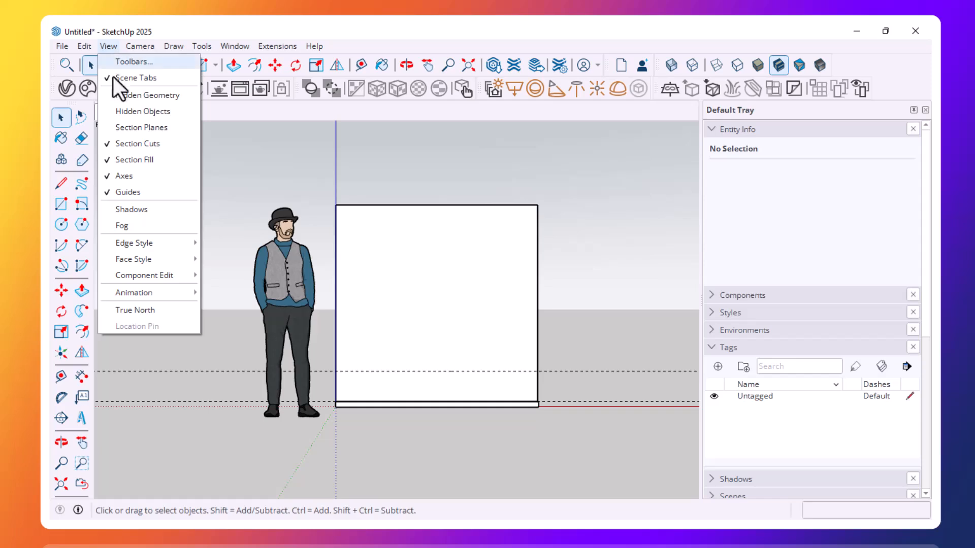
pyautogui.moveTo(175, 298)
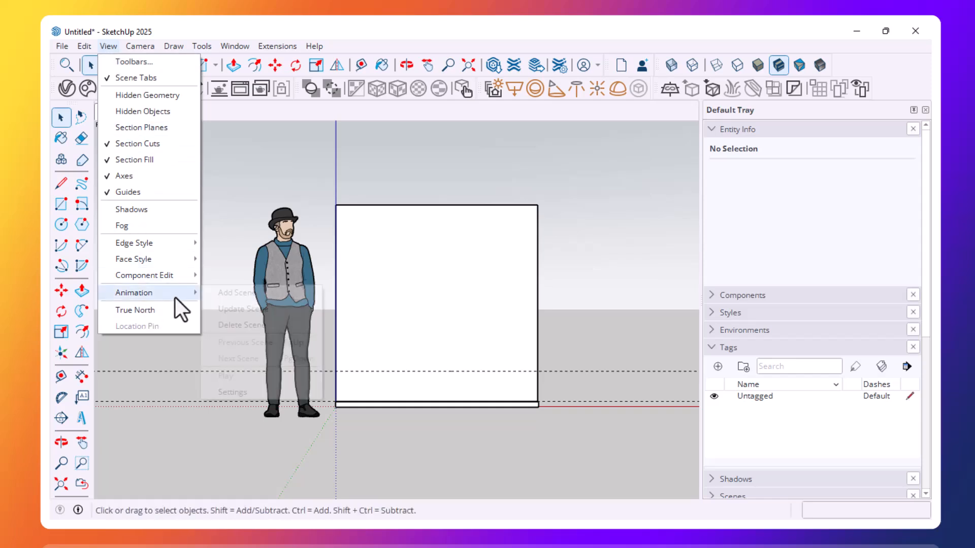
pyautogui.click(252, 293)
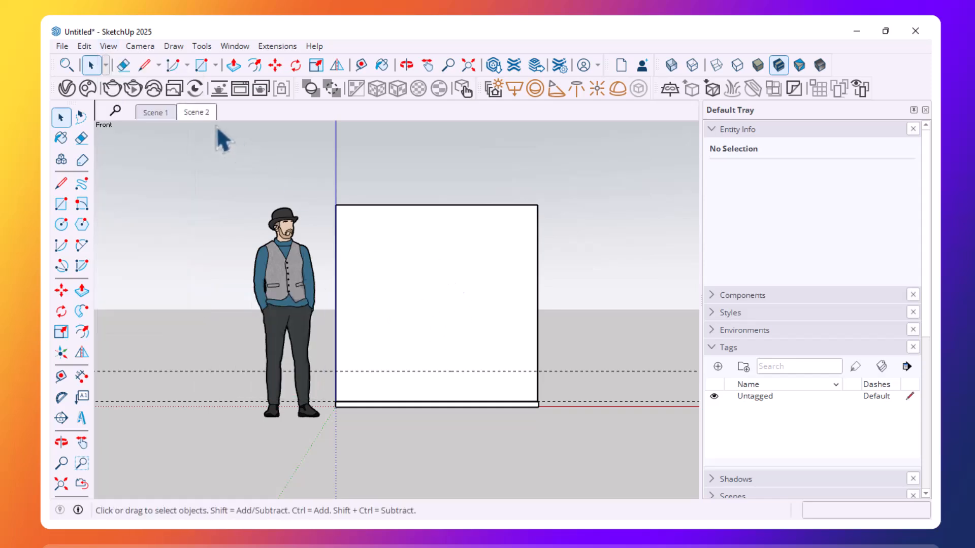
# Step: Compare the Scene 1 and Scene 2 views, orbit around the panel, and return to Scene 1's front view
pyautogui.click(163, 112)
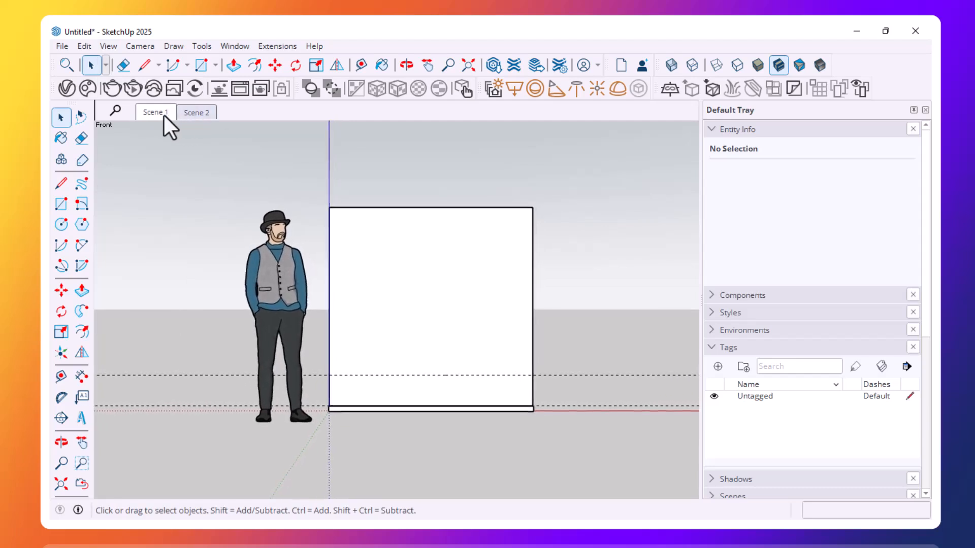
pyautogui.click(194, 113)
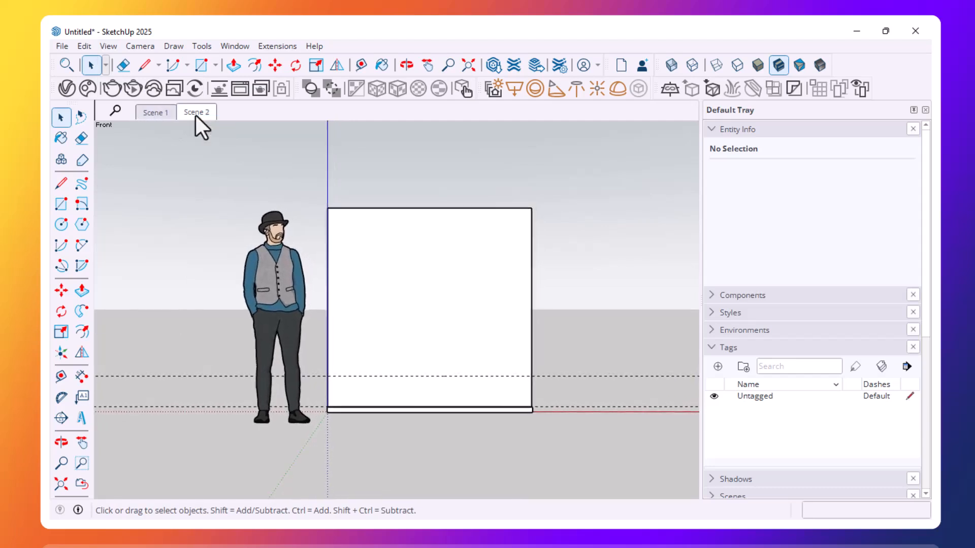
pyautogui.press('o')
pyautogui.rightClick(639, 290)
pyautogui.click(598, 261)
pyautogui.moveTo(599, 261); pyautogui.dragTo(600, 262)
pyautogui.rightClick(601, 263)
pyautogui.click(546, 288)
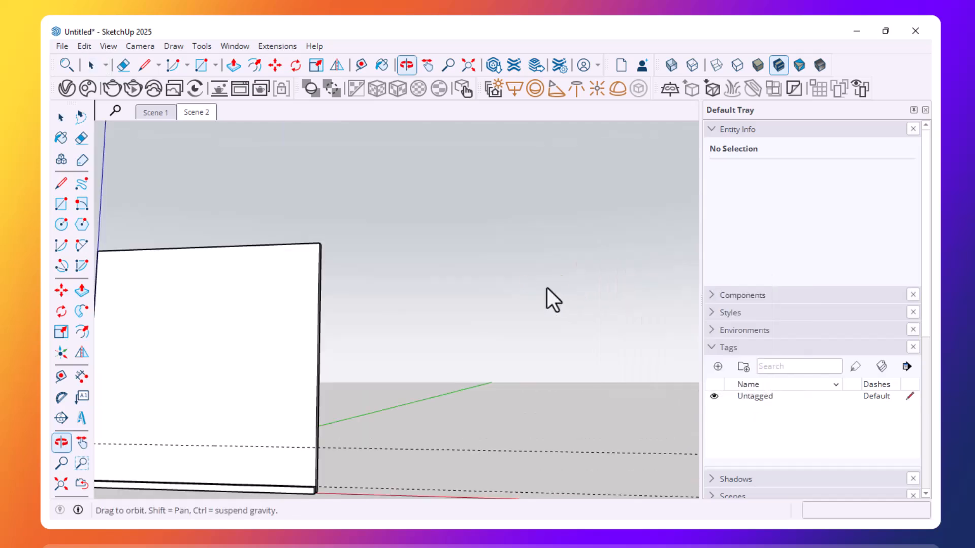
pyautogui.moveTo(543, 294); pyautogui.dragTo(399, 375)
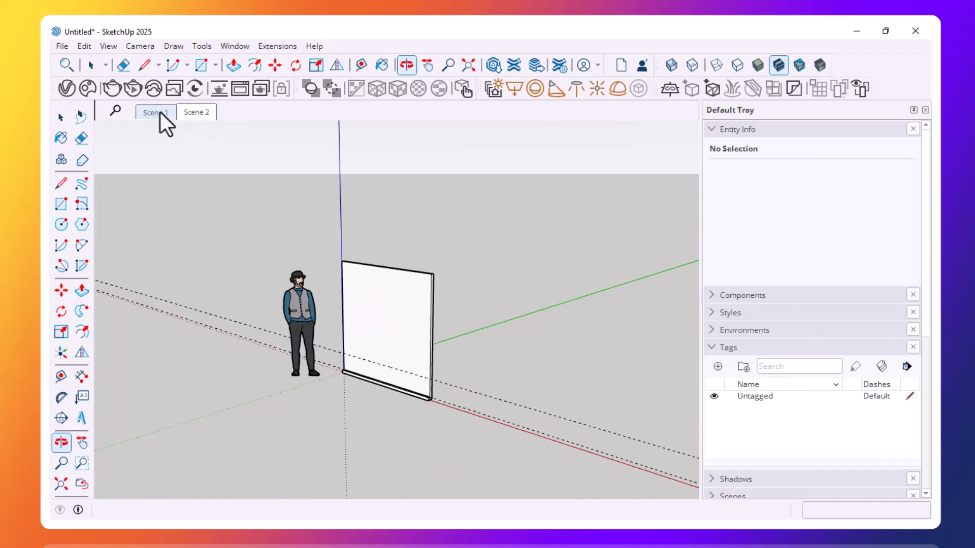
pyautogui.click(160, 112)
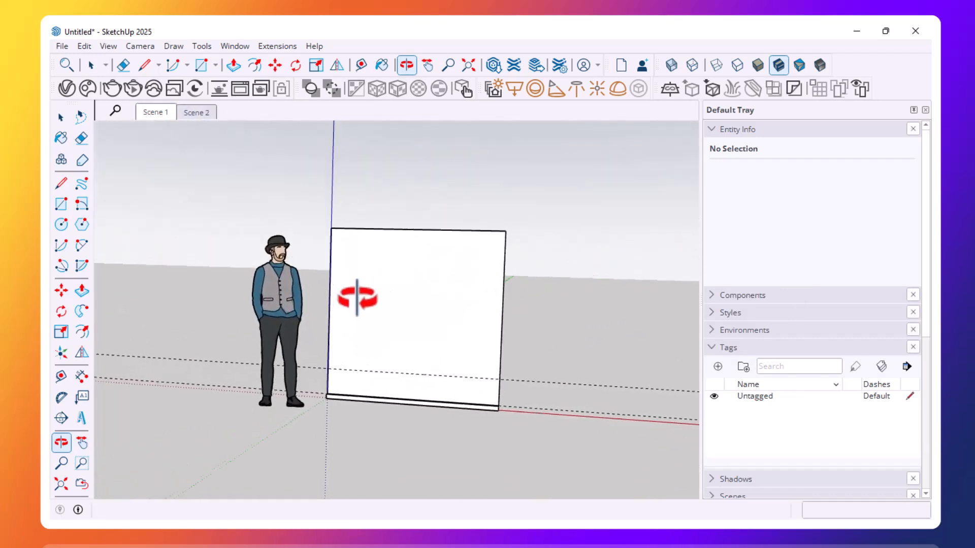
pyautogui.scroll(2, 453, 380)
pyautogui.scroll(1, 446, 389)
pyautogui.scroll(-3, 439, 396)
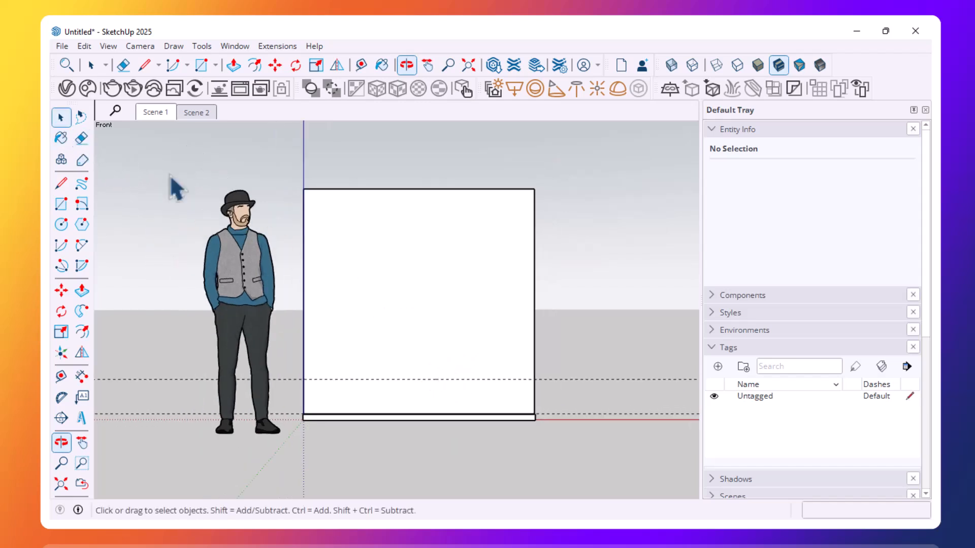
pyautogui.press('space')
# Step: Draw a 200 × 30 cm rectangle on the panel's front face between the upper guide and the bottom strip
pyautogui.scroll(3, 525, 416)
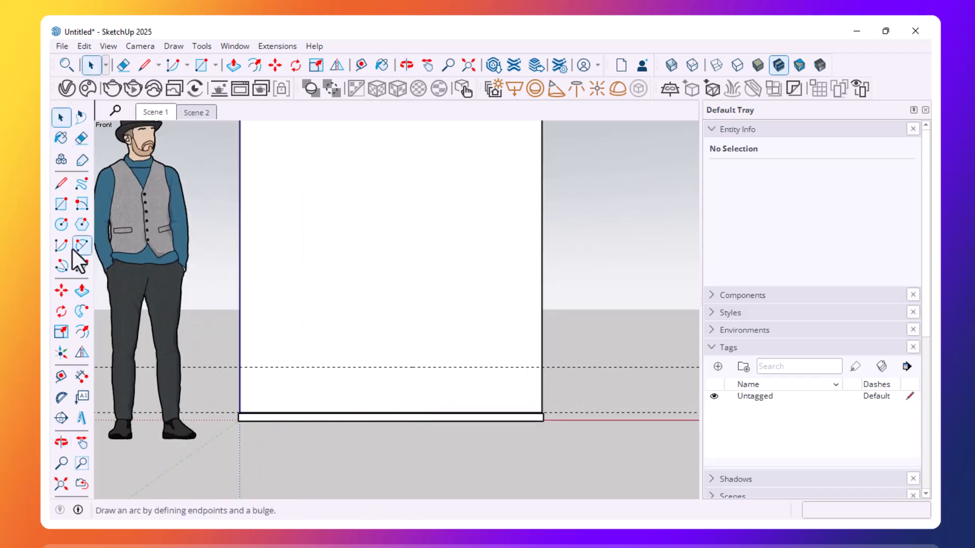
pyautogui.click(61, 204)
pyautogui.scroll(1, 238, 391)
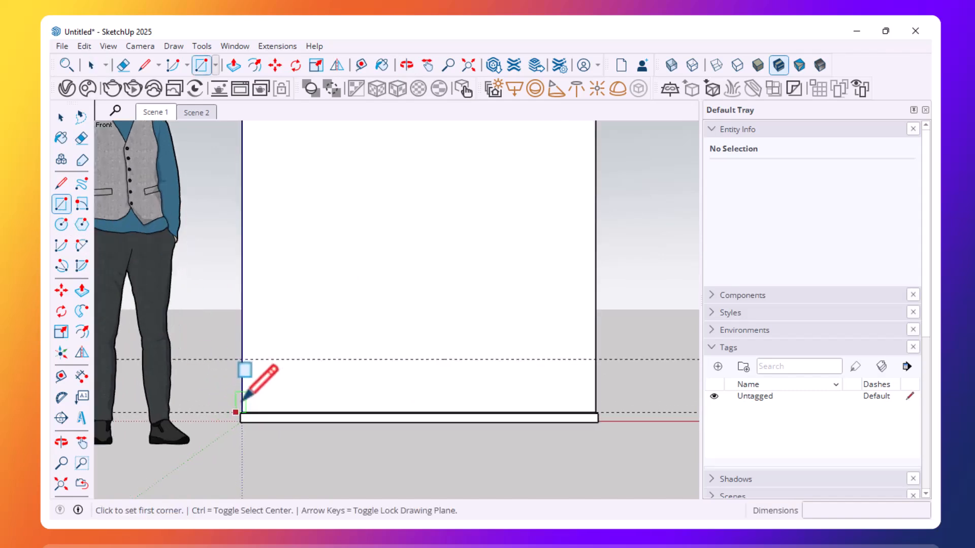
pyautogui.click(241, 360)
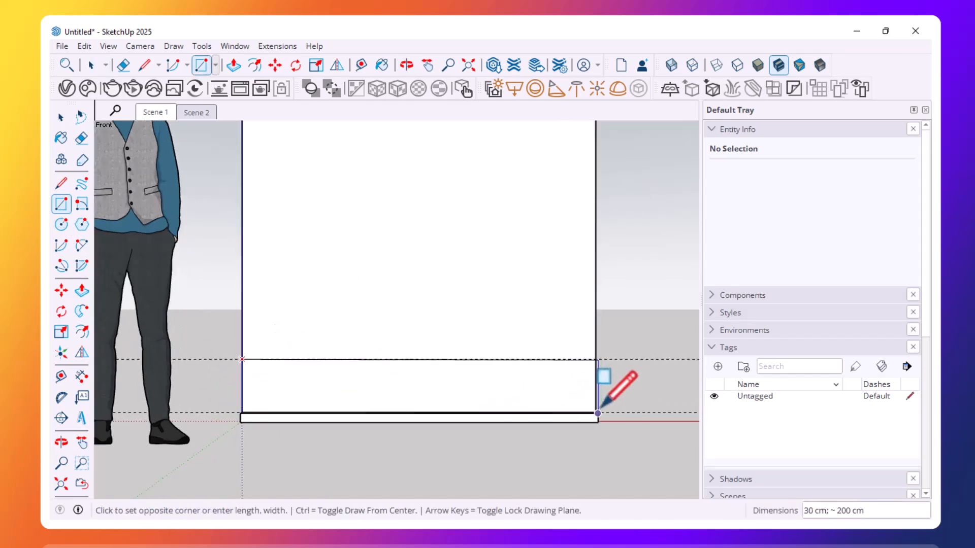
pyautogui.scroll(3, 597, 406)
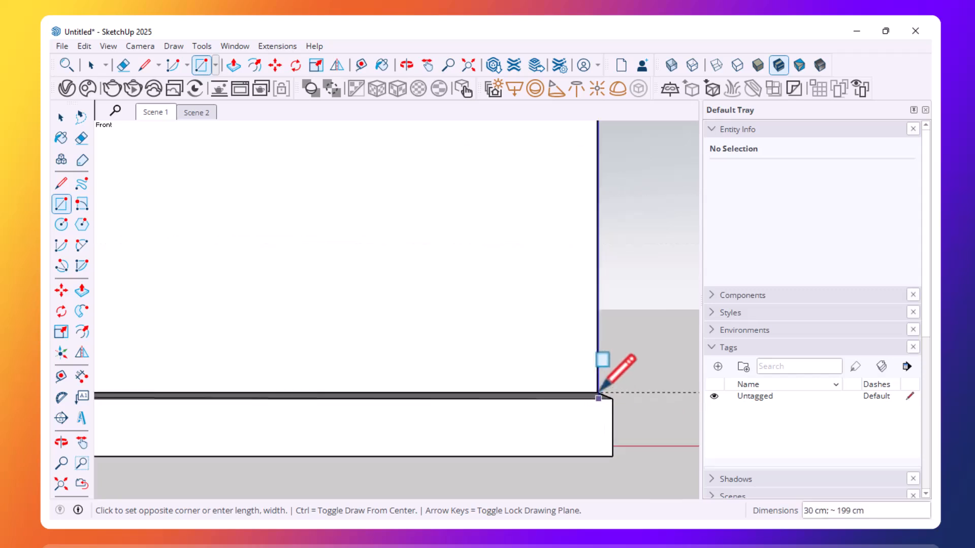
pyautogui.click(591, 399)
pyautogui.scroll(-5, 577, 392)
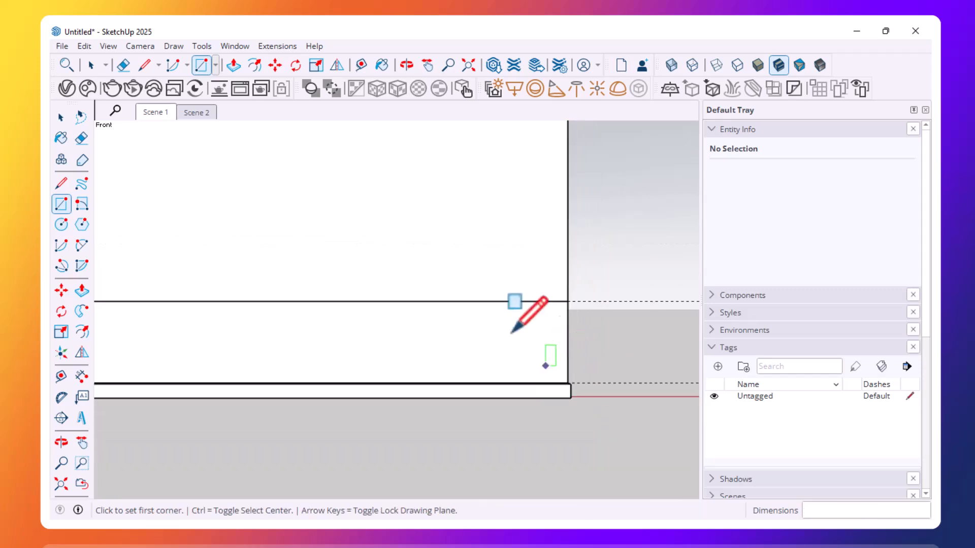
# Step: Make a separate group of the 30 cm high rectangle above the bottom strip, including its bounding edges
pyautogui.click(61, 118)
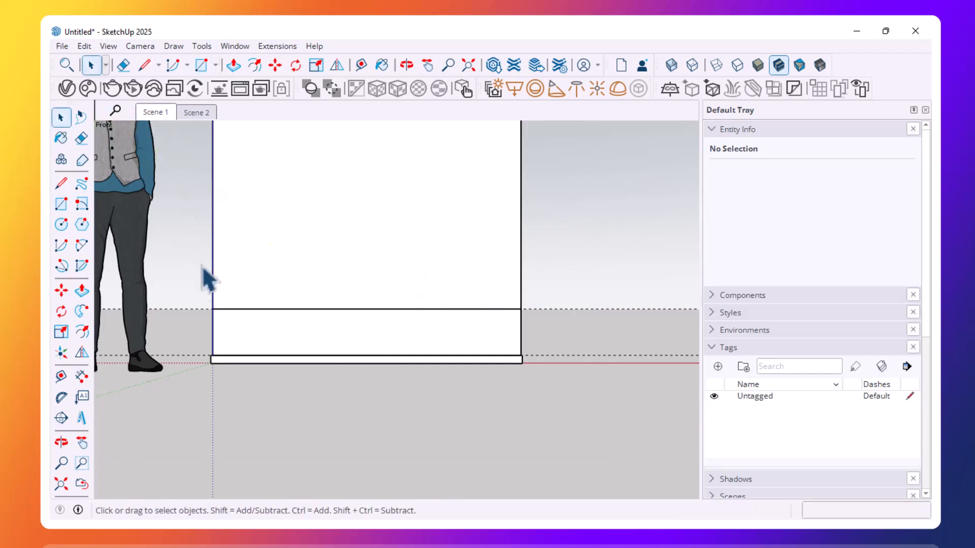
pyautogui.scroll(2, 220, 318)
pyautogui.doubleClick(221, 313)
pyautogui.scroll(1, 219, 312)
pyautogui.rightClick(218, 312)
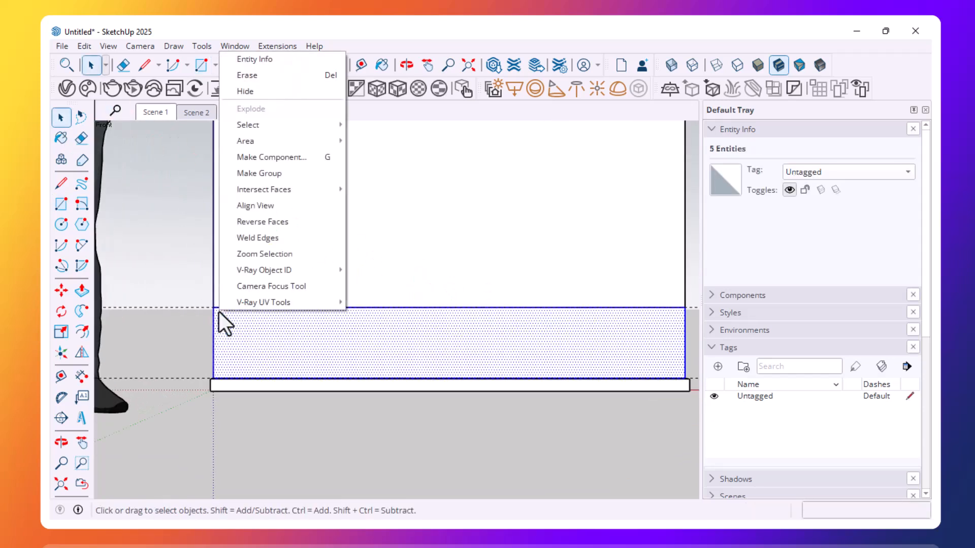
pyautogui.click(259, 173)
# Step: Open the group above the bottom strip for editing and extrude its face 30 cm outward with Push/Pull
pyautogui.scroll(-2, 342, 359)
pyautogui.doubleClick(338, 356)
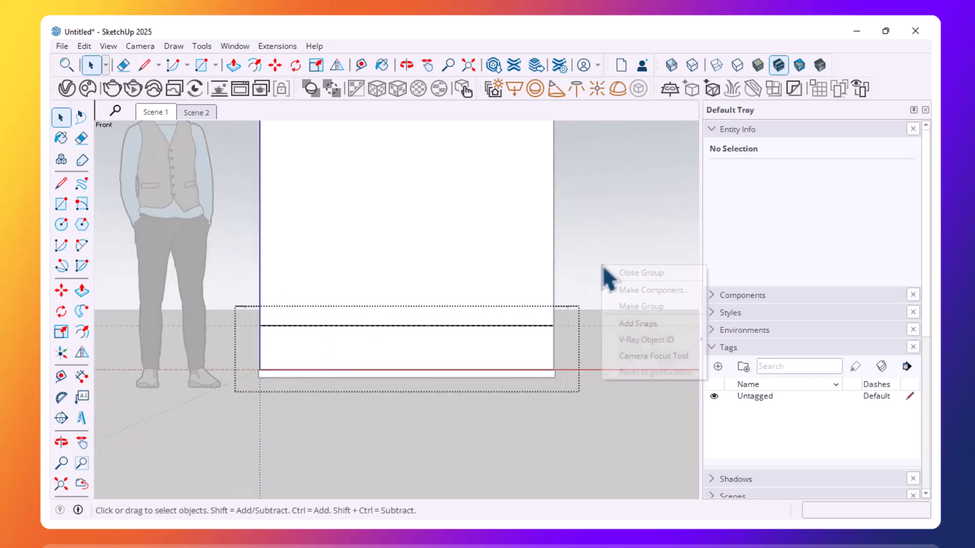
pyautogui.scroll(1, 593, 242)
pyautogui.moveTo(593, 242); pyautogui.dragTo(588, 243, button='middle')
pyautogui.rightClick(588, 243)
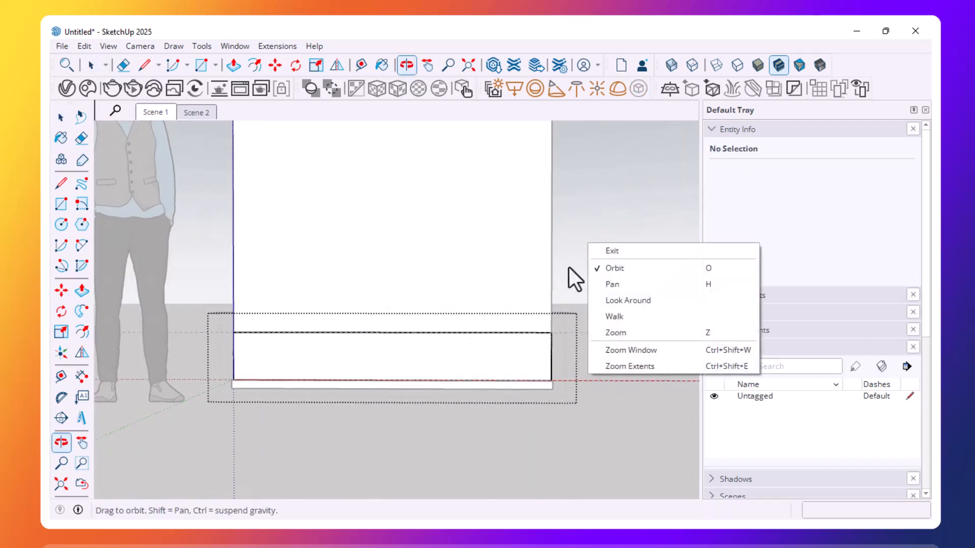
pyautogui.rightClick(492, 365)
pyautogui.click(587, 208)
pyautogui.moveTo(587, 203); pyautogui.dragTo(472, 267)
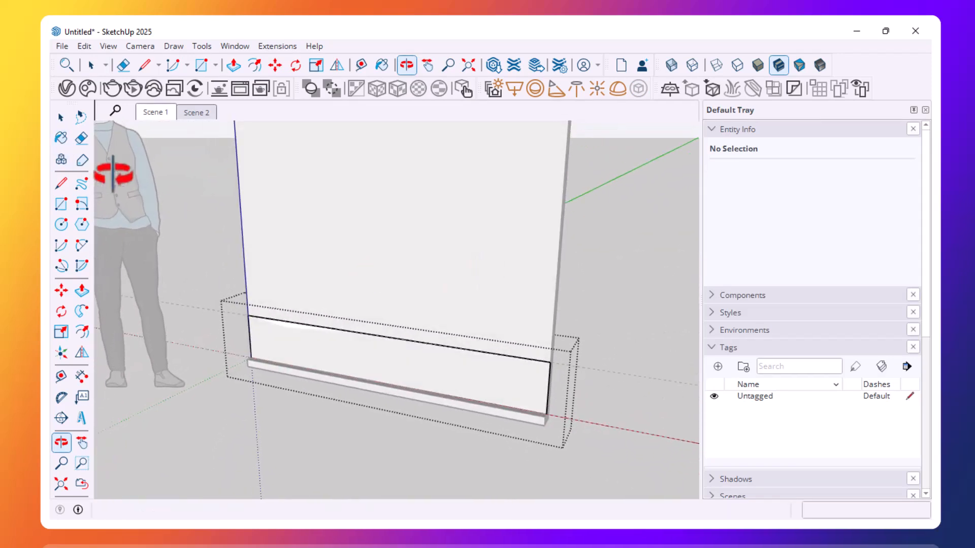
pyautogui.click(82, 291)
pyautogui.click(328, 378)
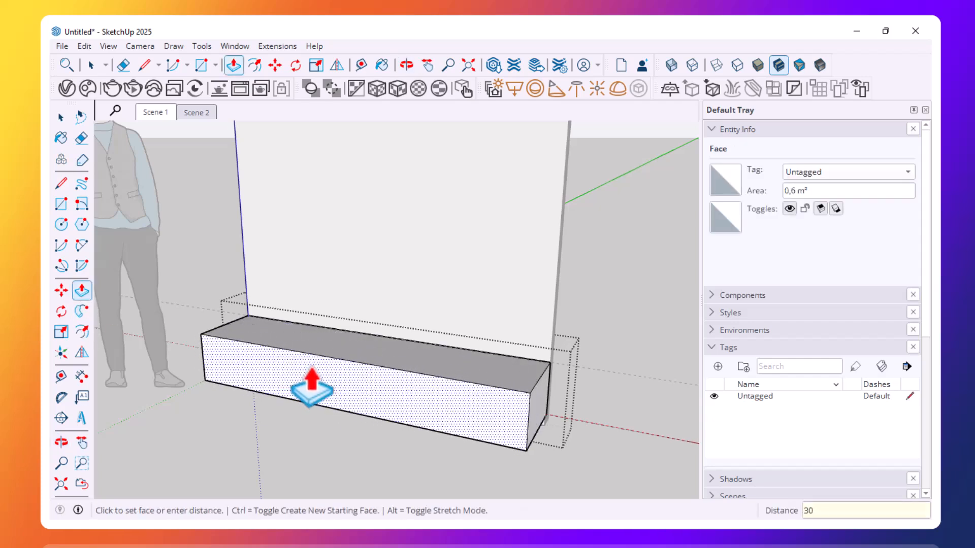
pyautogui.press('Return')
pyautogui.scroll(-1, 378, 396)
pyautogui.scroll(1, 335, 324)
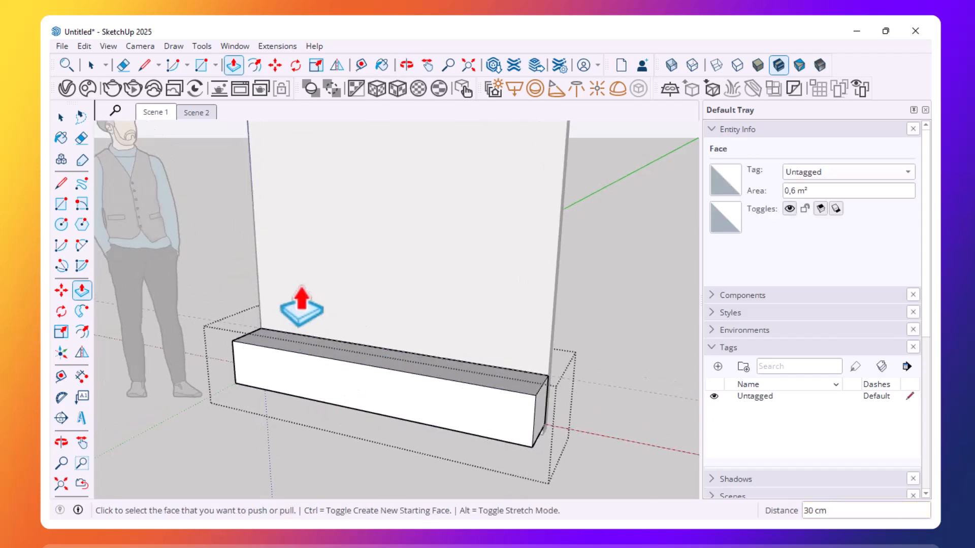
pyautogui.click(61, 117)
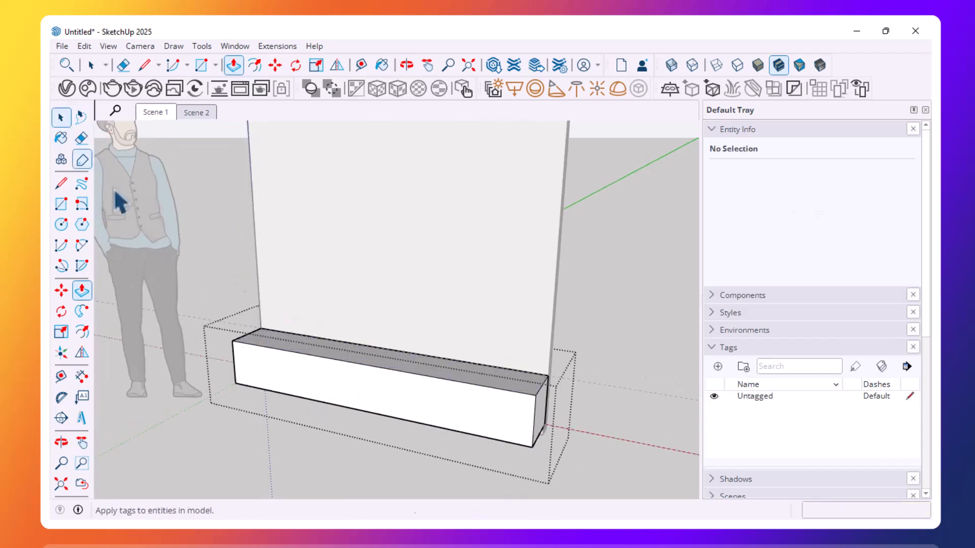
pyautogui.scroll(2, 293, 394)
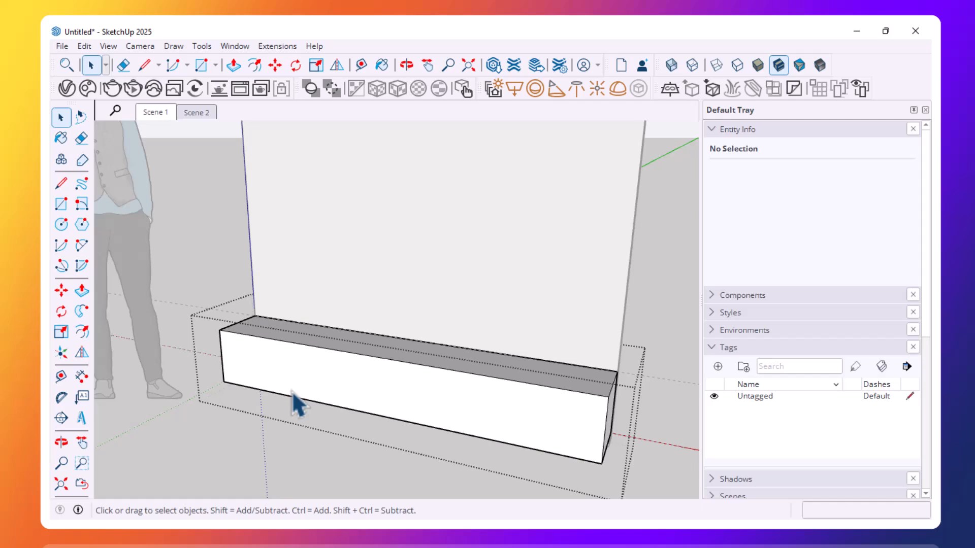
# Step: Place a temporary dimension along the front upper edge of the box and undo it
pyautogui.click(223, 356)
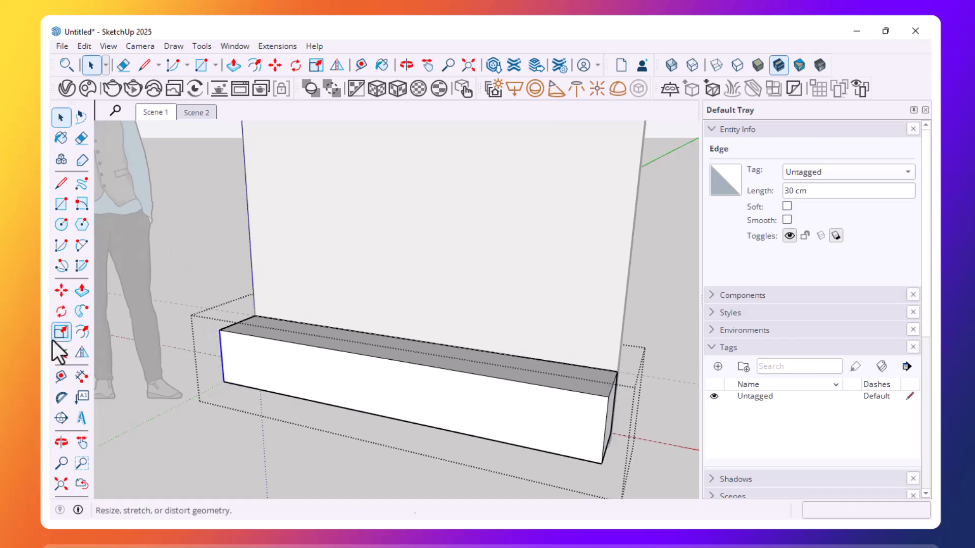
pyautogui.click(80, 375)
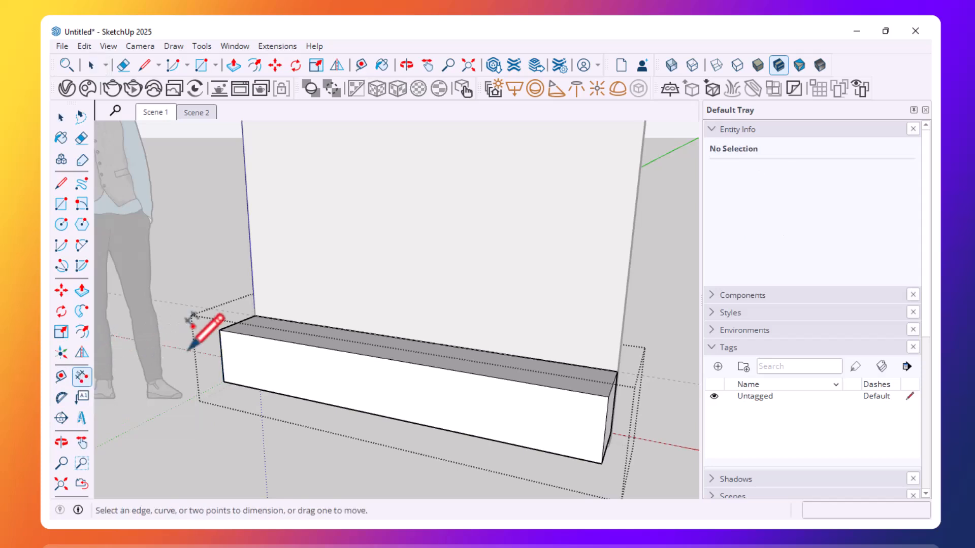
pyautogui.click(219, 330)
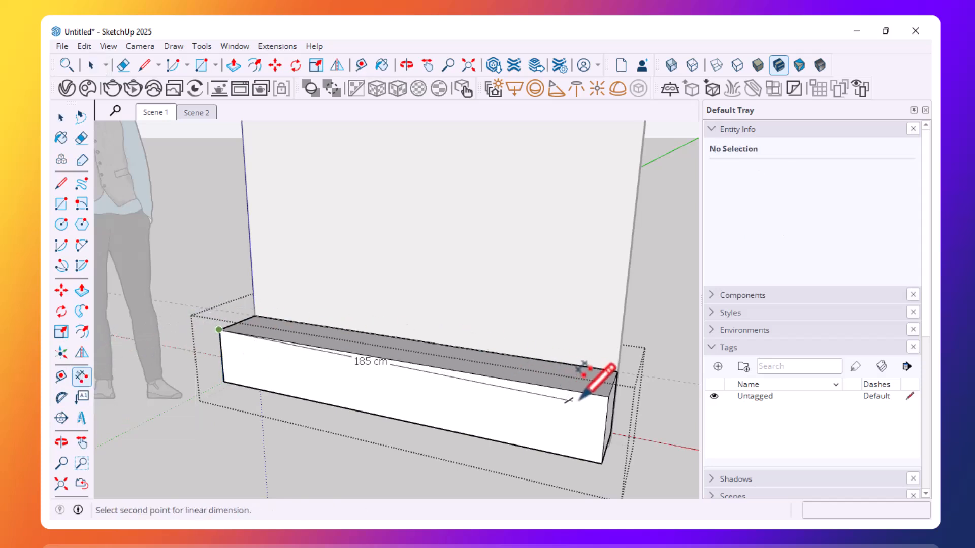
pyautogui.click(608, 396)
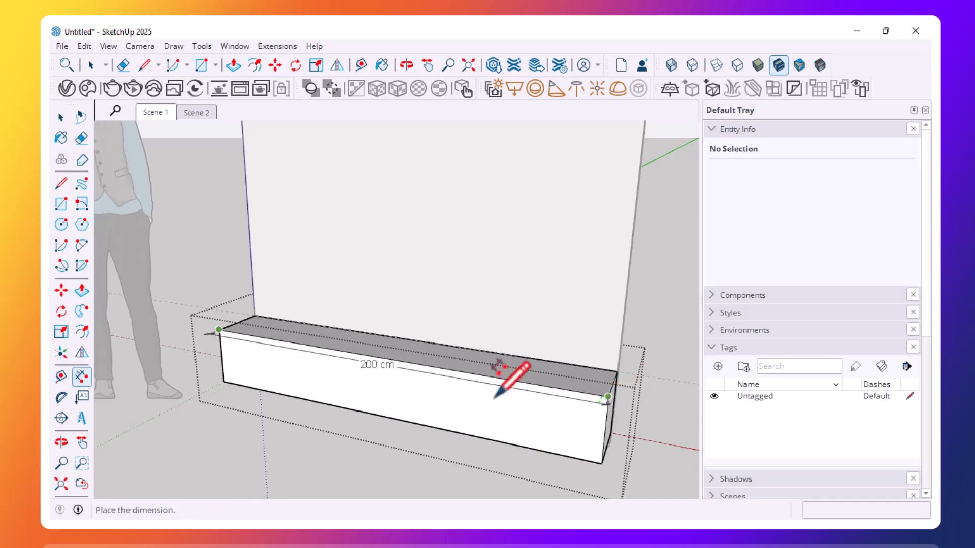
pyautogui.click(291, 413)
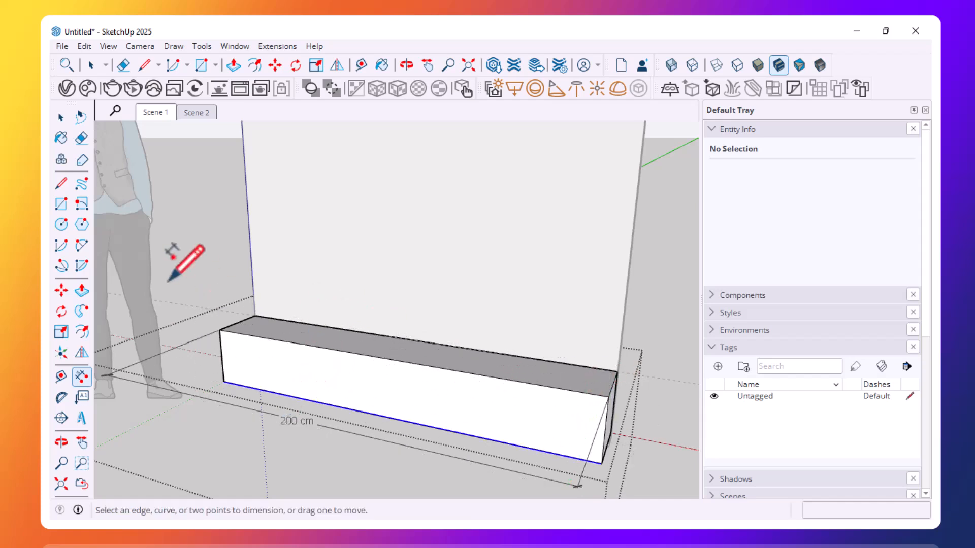
pyautogui.click(61, 117)
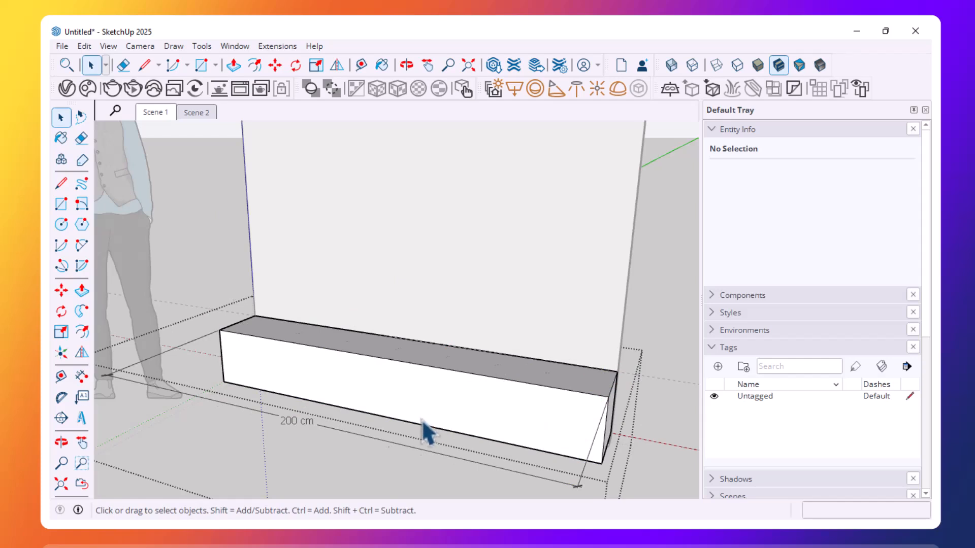
pyautogui.hotkey('ctrl', 'z')
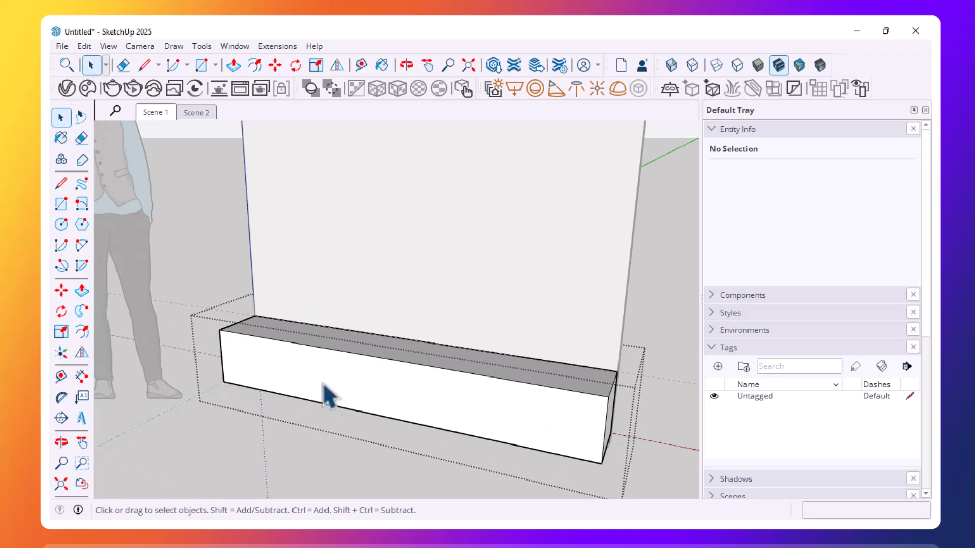
# Step: Copy the front face's left vertical edge 200 cm along the box, divide the span into 4 equal parts, and leave the group
pyautogui.click(223, 351)
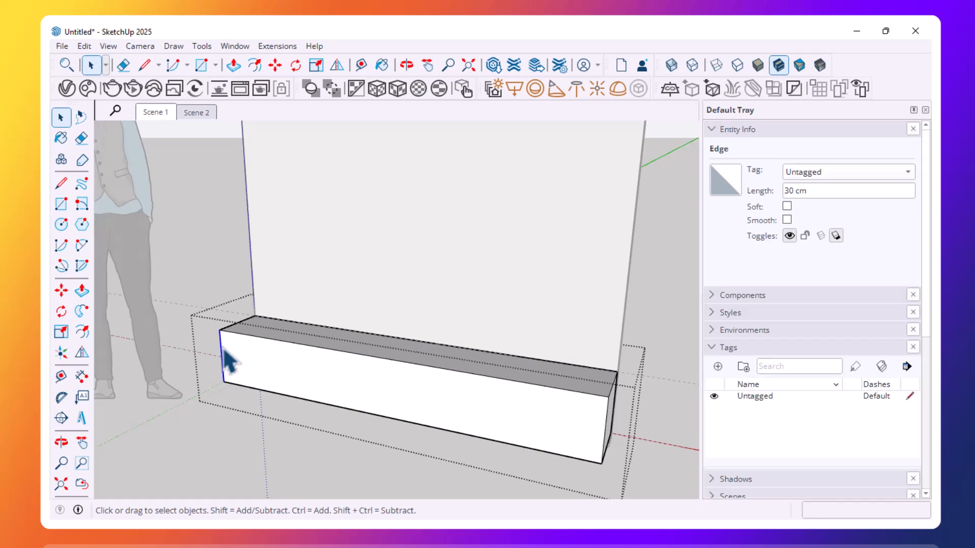
pyautogui.press('m')
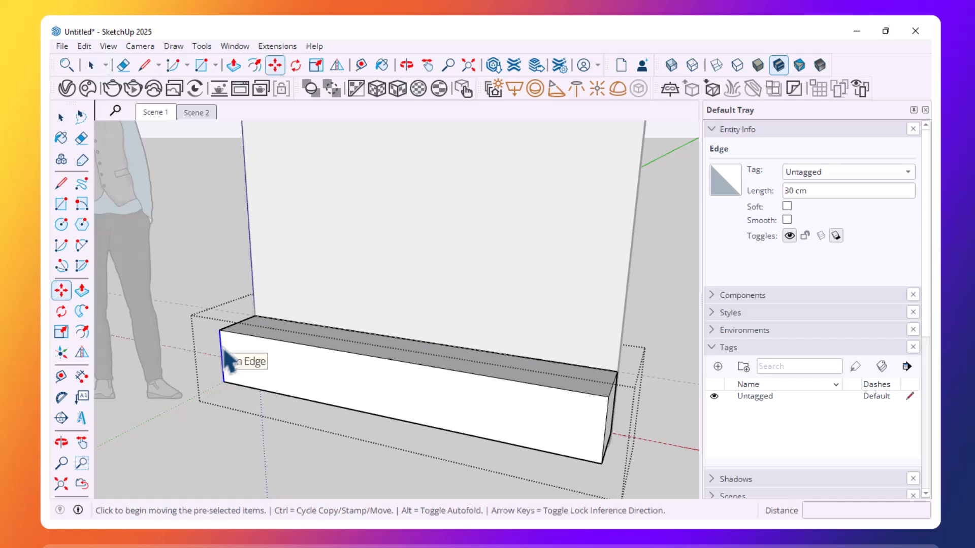
pyautogui.press('ctrl')
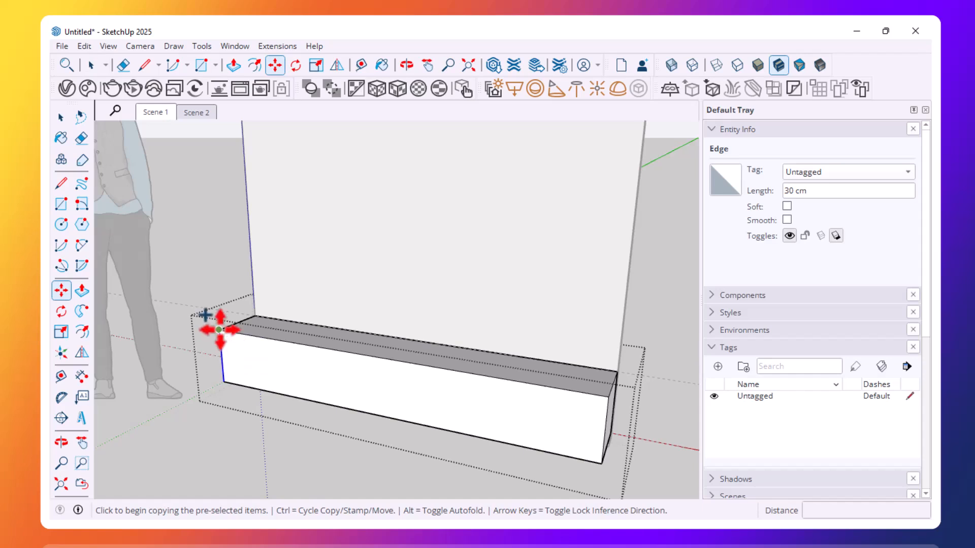
pyautogui.click(219, 330)
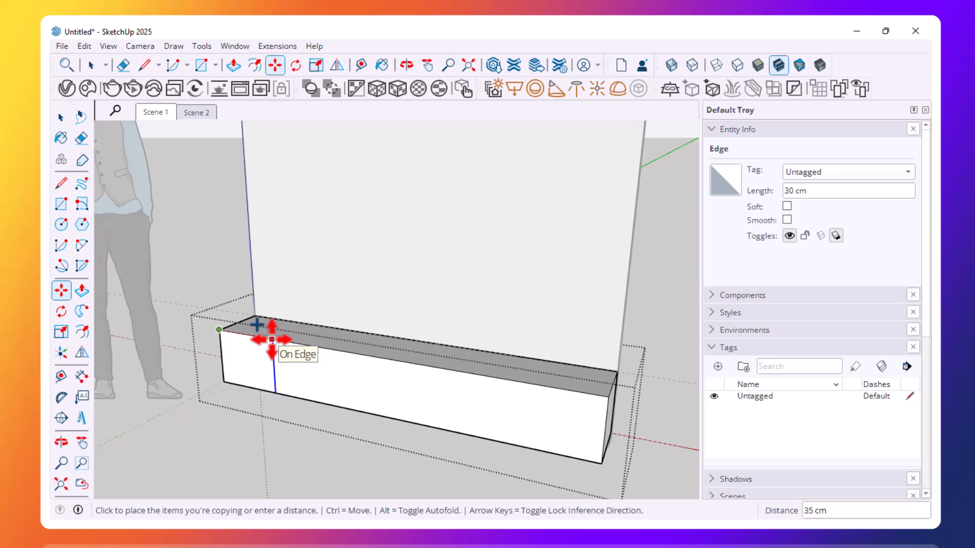
pyautogui.write('200')
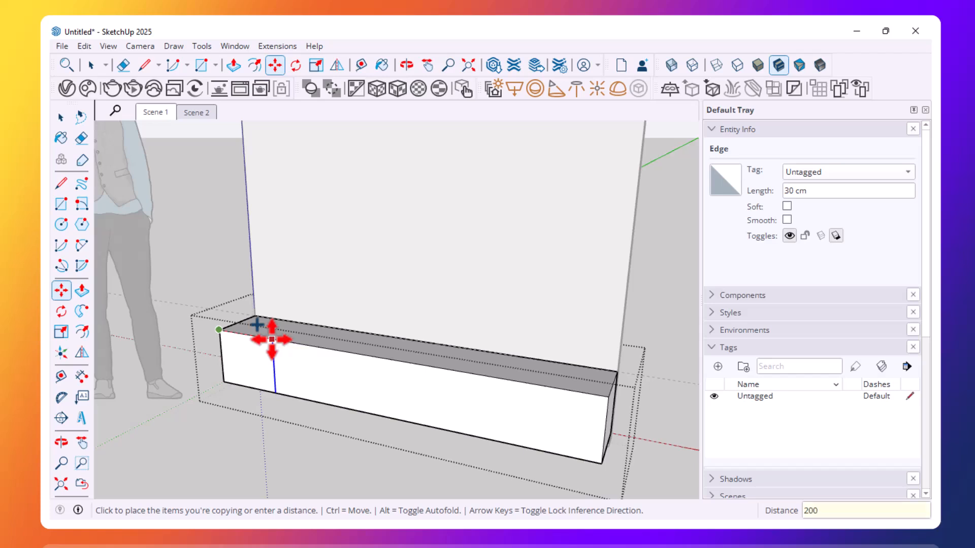
pyautogui.press('Return')
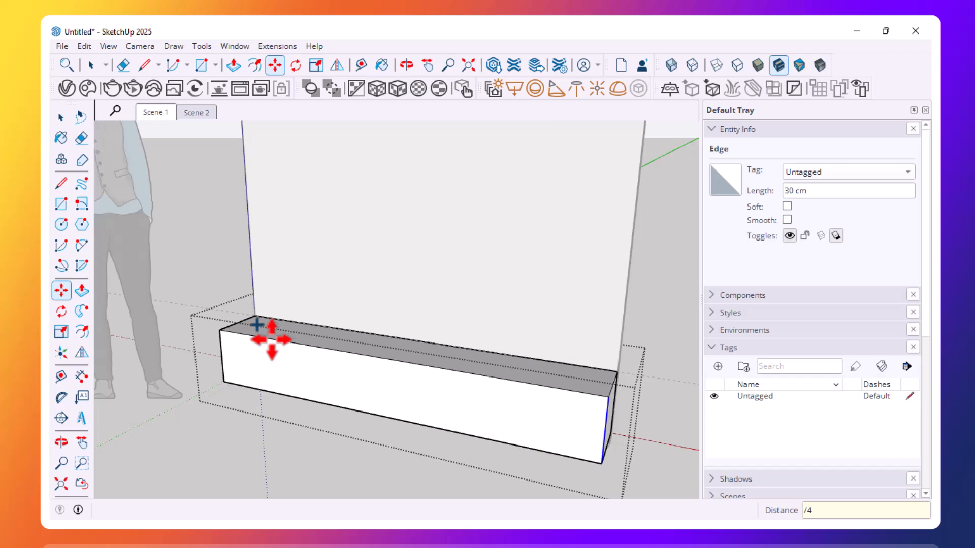
pyautogui.press('Return')
pyautogui.click(61, 118)
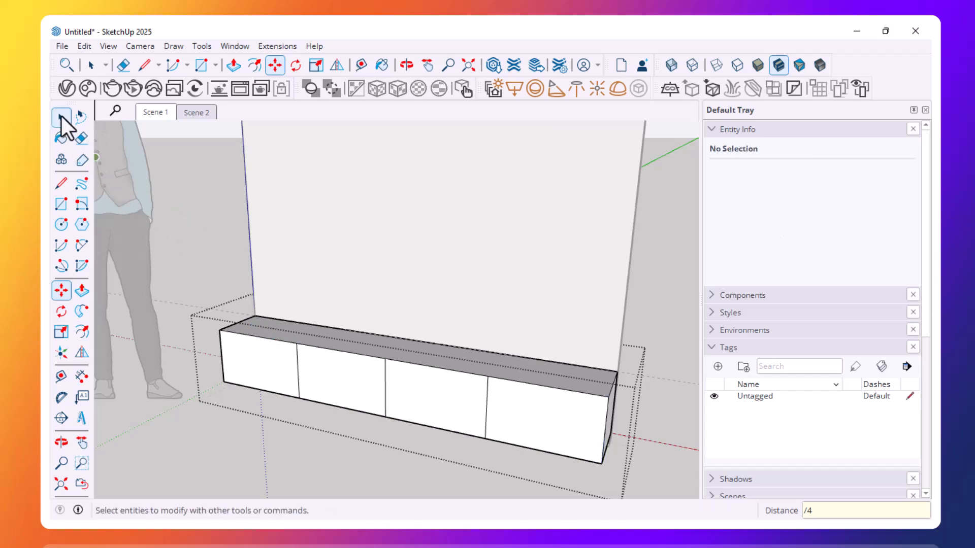
pyautogui.click(324, 449)
# Step: Open the box group with the divided front face for editing
pyautogui.scroll(-5, 387, 392)
pyautogui.scroll(5, 362, 410)
pyautogui.scroll(4, 362, 410)
pyautogui.scroll(-2, 387, 394)
pyautogui.scroll(-2, 528, 401)
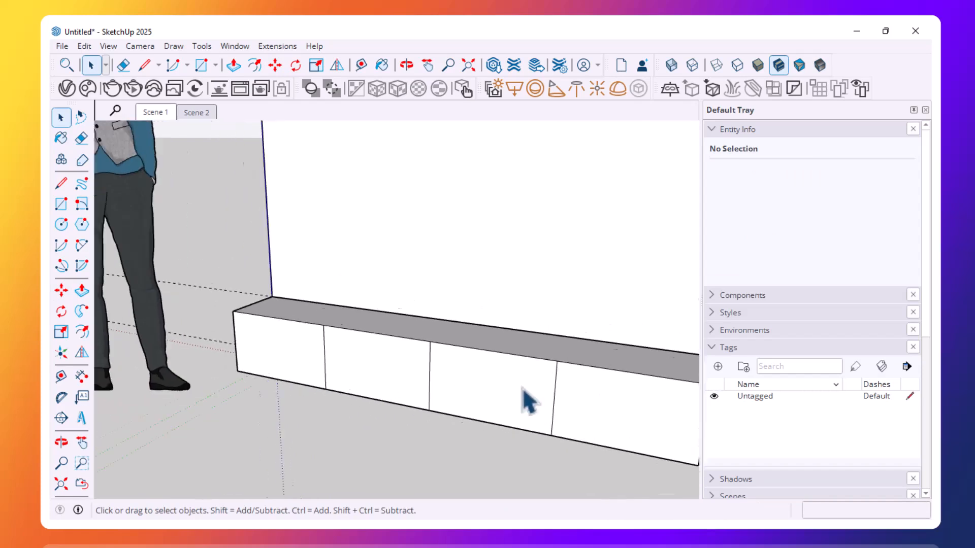
pyautogui.scroll(2, 528, 401)
pyautogui.scroll(3, 282, 375)
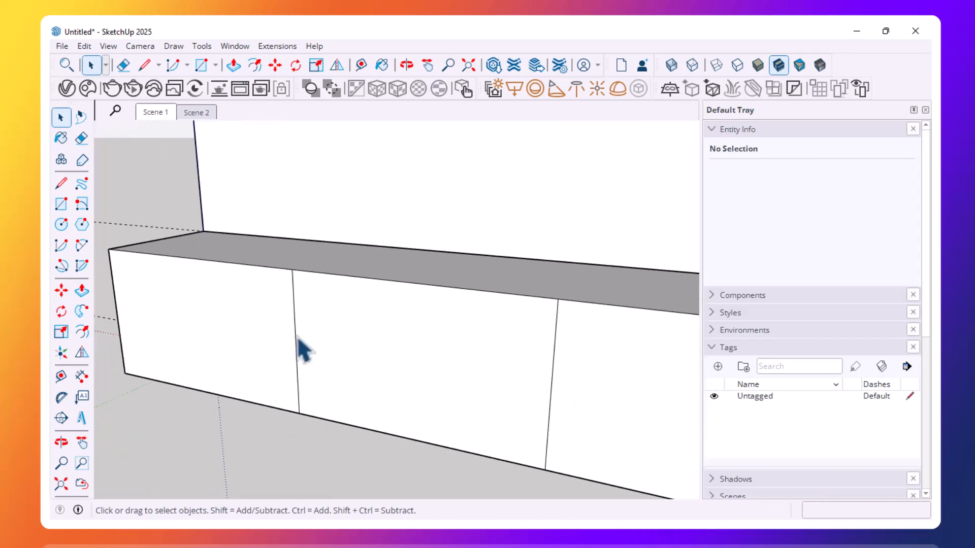
pyautogui.click(302, 351)
pyautogui.doubleClick(303, 351)
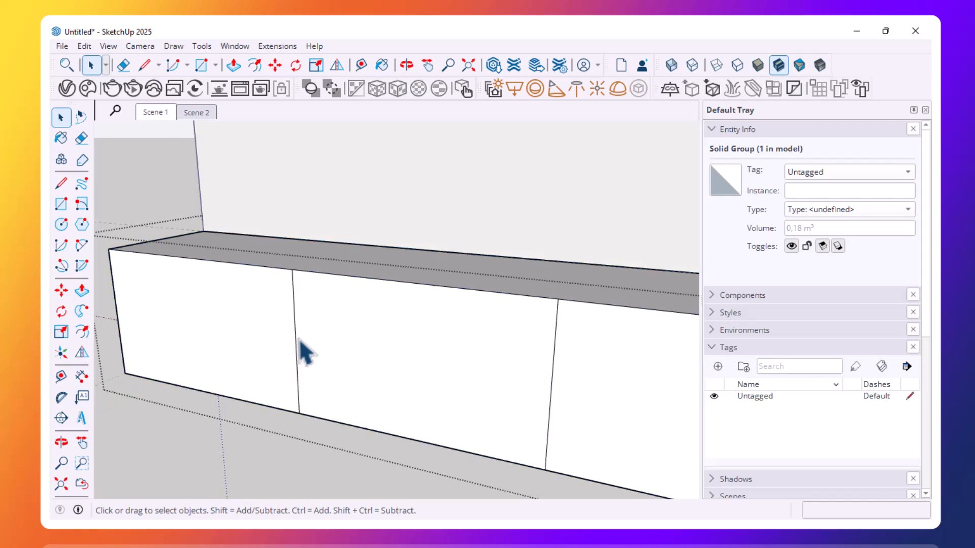
# Step: Select the three vertical division lines on the box's front face and copy them a small distance to the right as narrow strips
pyautogui.click(296, 342)
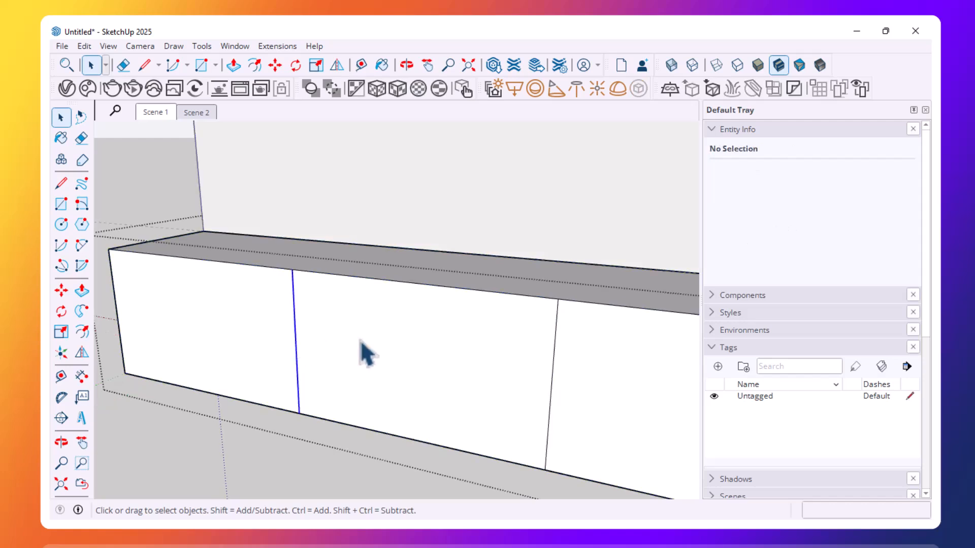
pyautogui.keyDown('ctrl'); pyautogui.click(554, 358); pyautogui.keyUp('ctrl')
pyautogui.scroll(-3, 407, 381)
pyautogui.scroll(3, 570, 391)
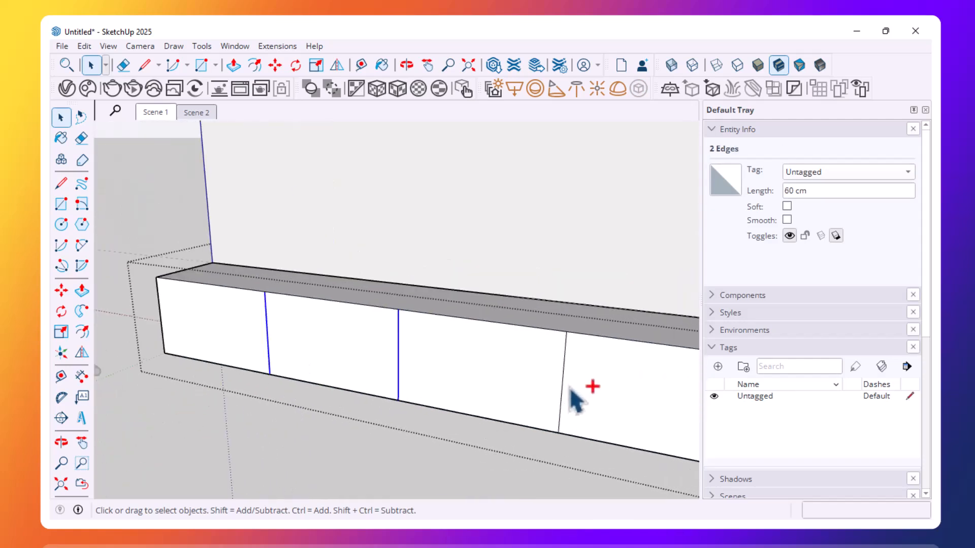
pyautogui.scroll(-1, 570, 390)
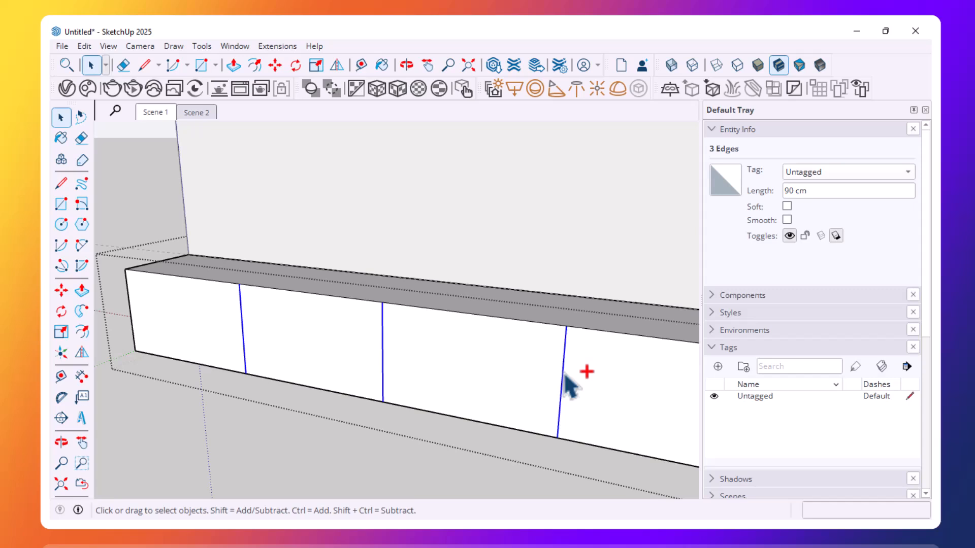
pyautogui.scroll(-3, 427, 361)
pyautogui.scroll(-2, 419, 352)
pyautogui.scroll(3, 419, 356)
pyautogui.scroll(2, 421, 359)
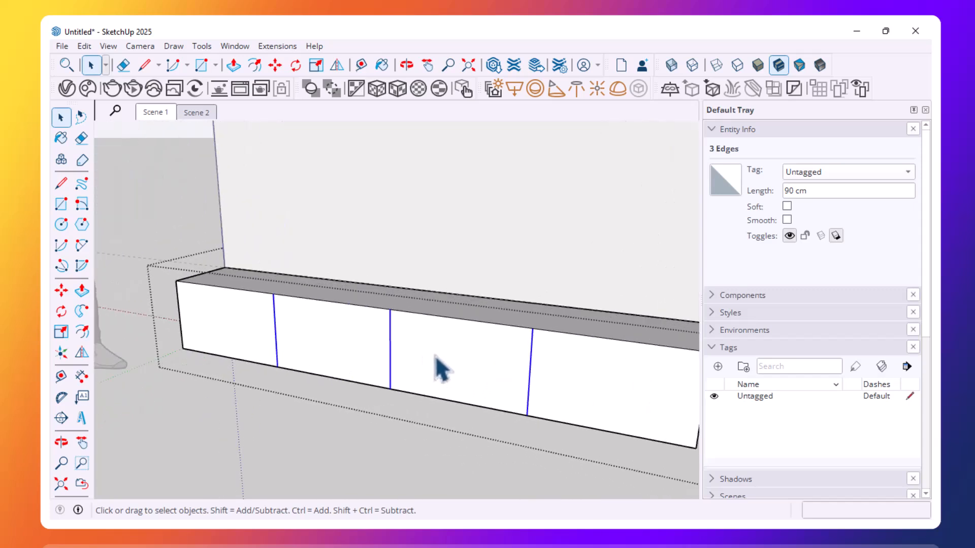
pyautogui.scroll(3, 505, 376)
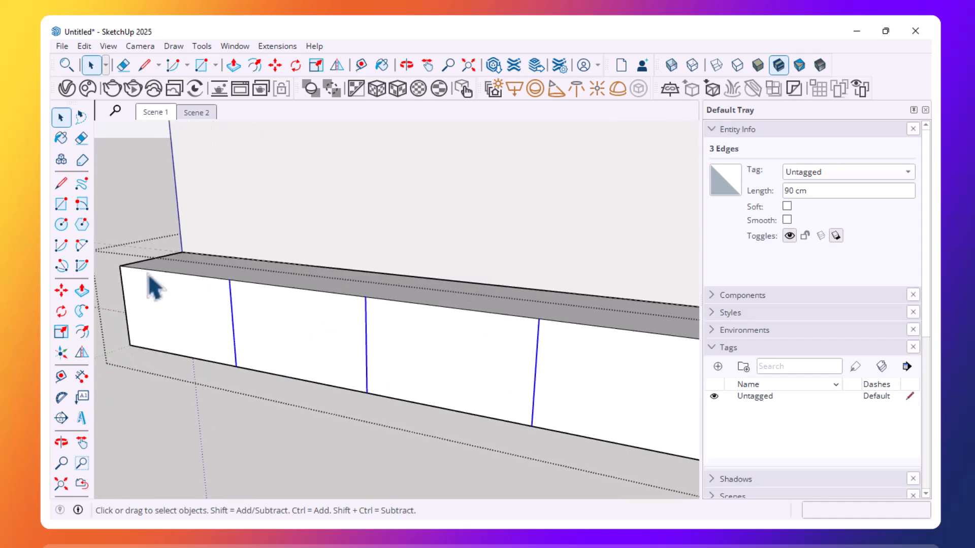
pyautogui.scroll(1, 208, 314)
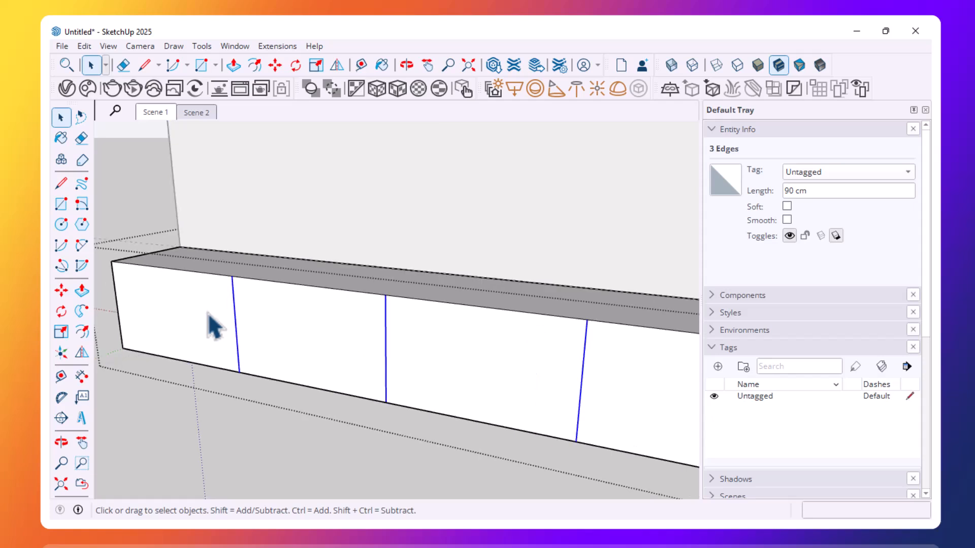
pyautogui.scroll(1, 227, 325)
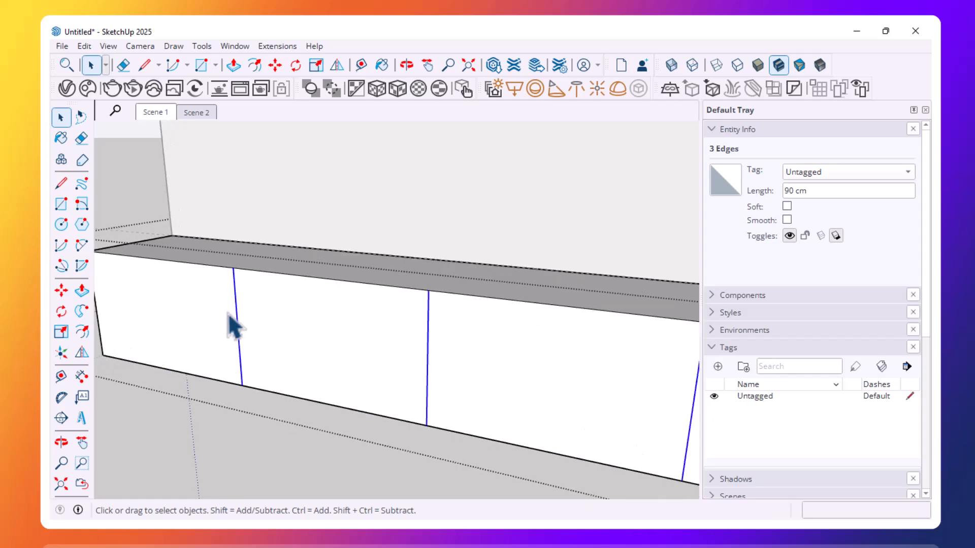
pyautogui.press('m')
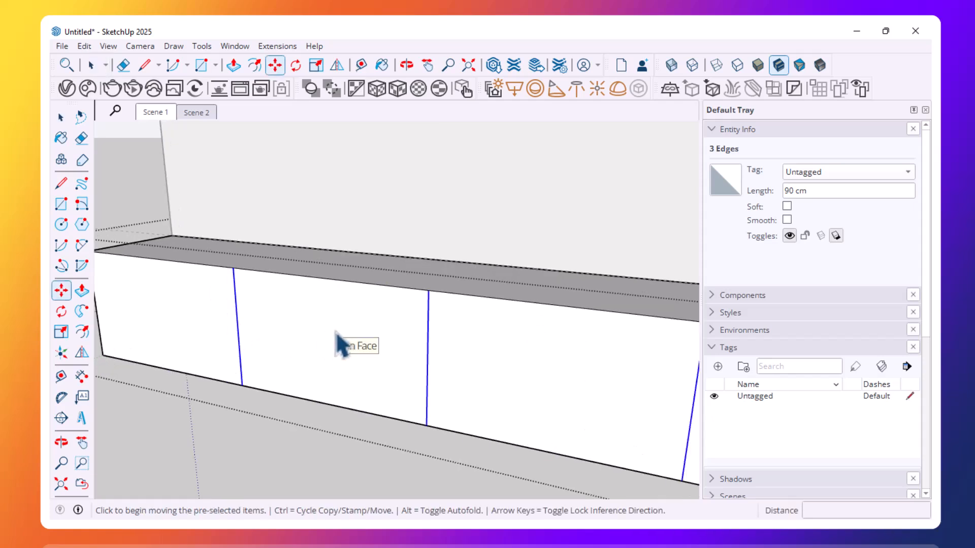
pyautogui.press('ctrl')
pyautogui.scroll(3, 238, 318)
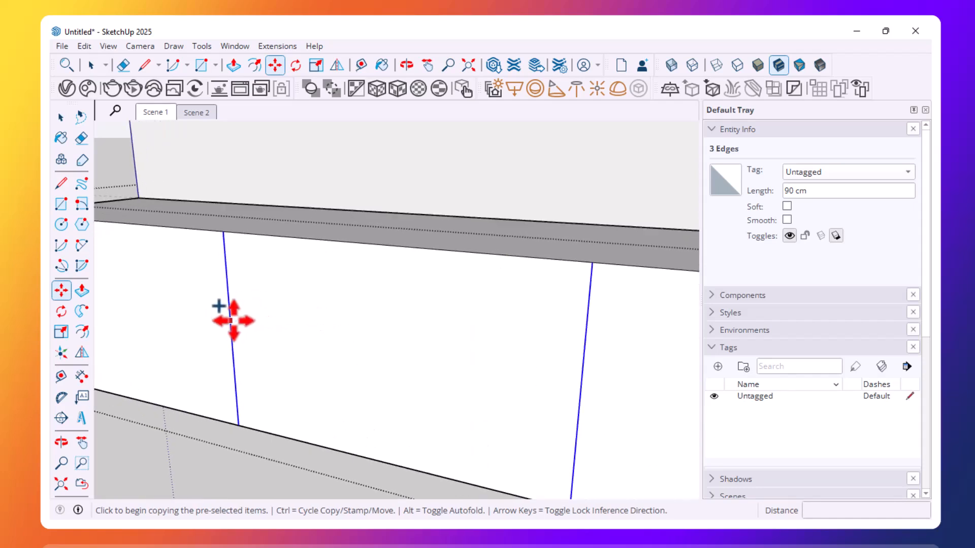
pyautogui.click(223, 232)
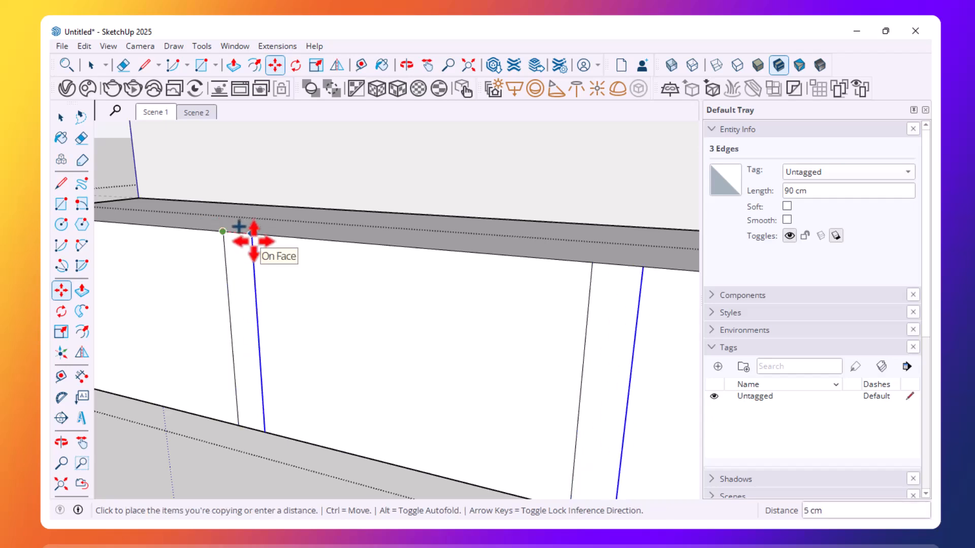
pyautogui.write('0')
pyautogui.press('Return')
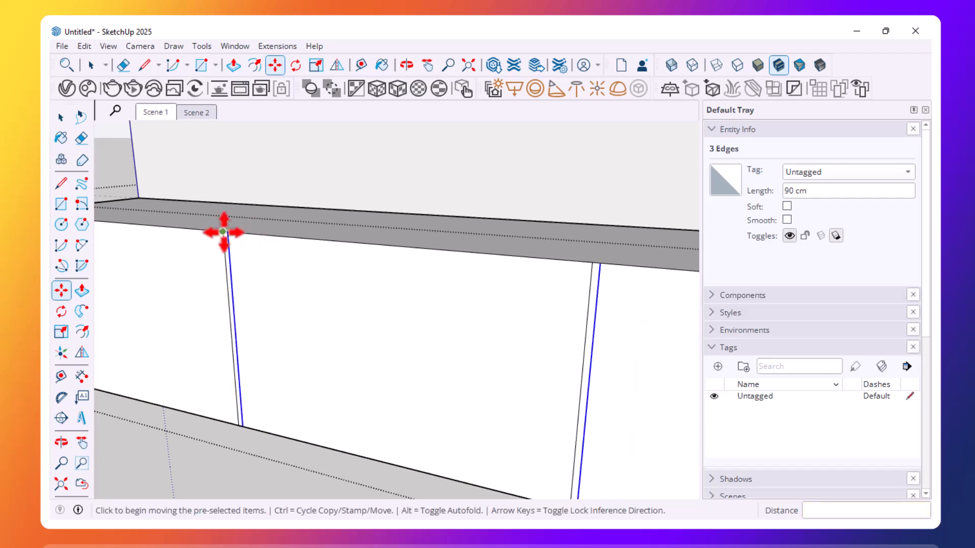
# Step: Push the narrow strip at the first division line about 1 cm into the box with Push/Pull
pyautogui.scroll(-6, 429, 388)
pyautogui.scroll(2, 380, 330)
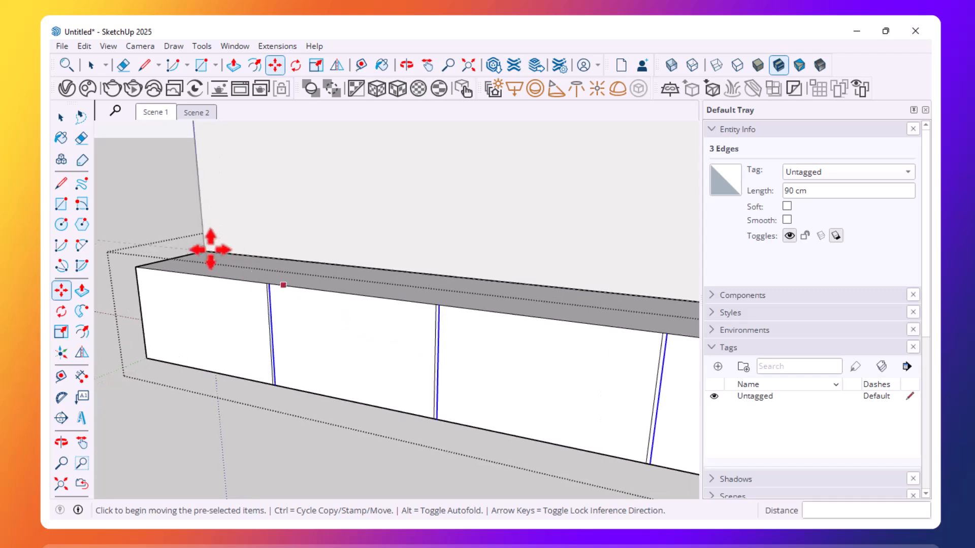
pyautogui.scroll(4, 282, 294)
pyautogui.click(61, 118)
pyautogui.scroll(1, 336, 293)
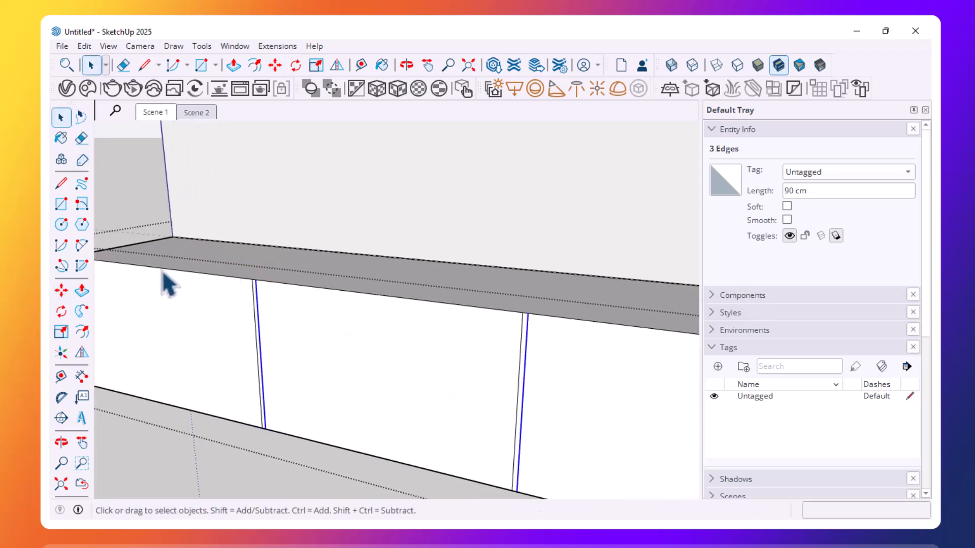
pyautogui.scroll(2, 262, 292)
pyautogui.scroll(1, 252, 292)
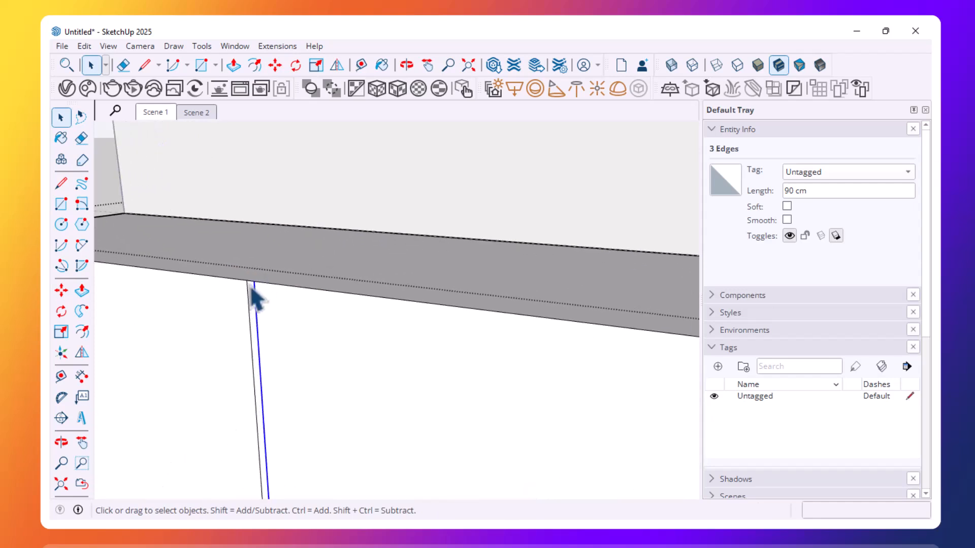
pyautogui.click(254, 300)
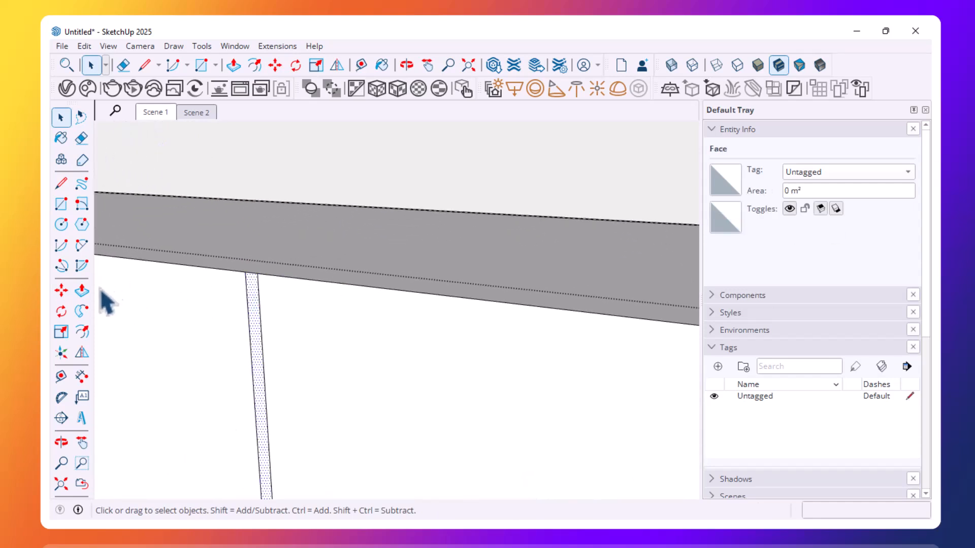
pyautogui.click(81, 290)
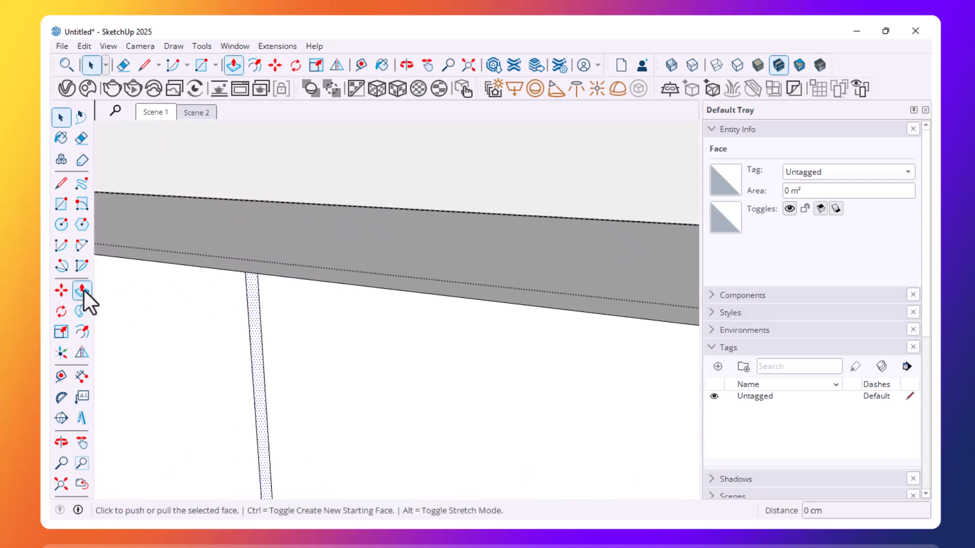
pyautogui.click(257, 313)
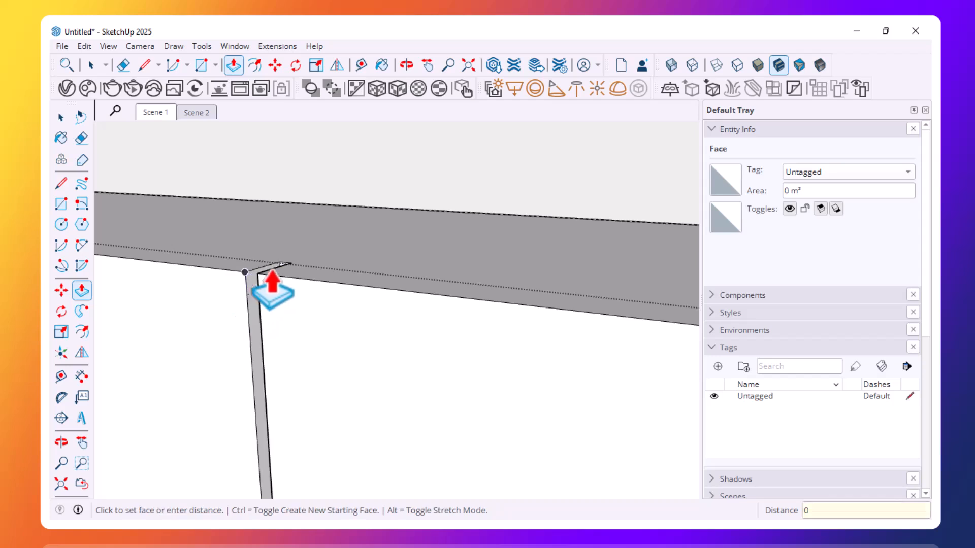
pyautogui.press('Return')
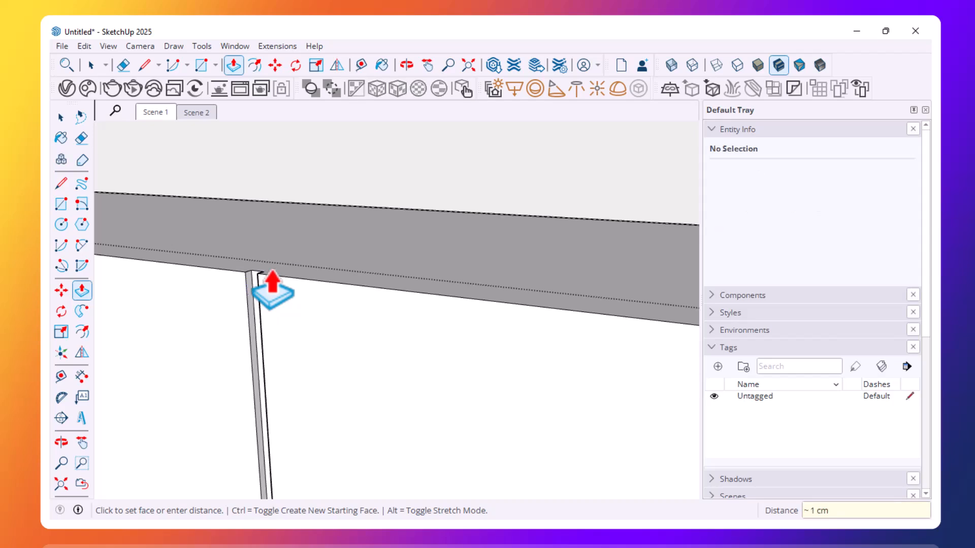
# Step: Push the narrow strip at the middle division line about 1 cm into the box with Push/Pull
pyautogui.scroll(-2, 269, 330)
pyautogui.scroll(-3, 273, 335)
pyautogui.scroll(5, 396, 332)
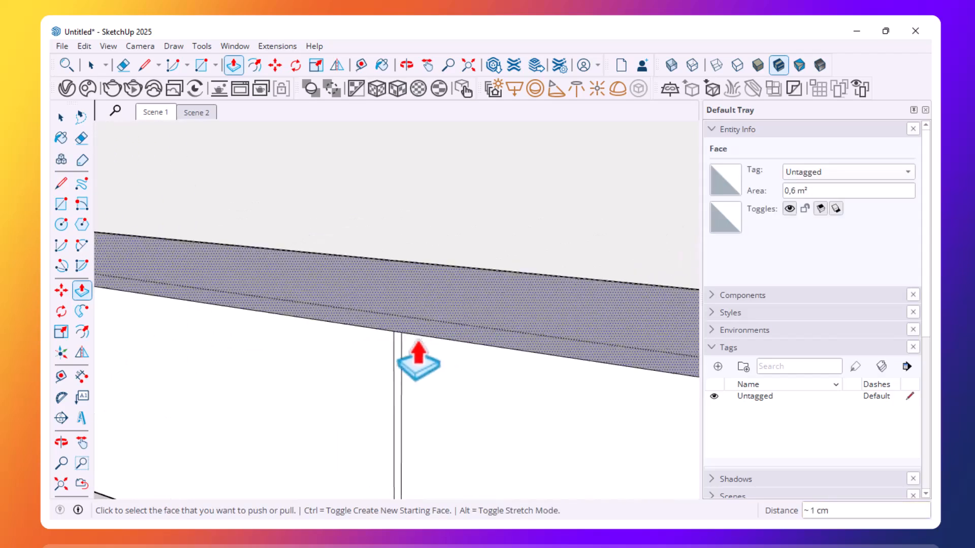
pyautogui.click(400, 361)
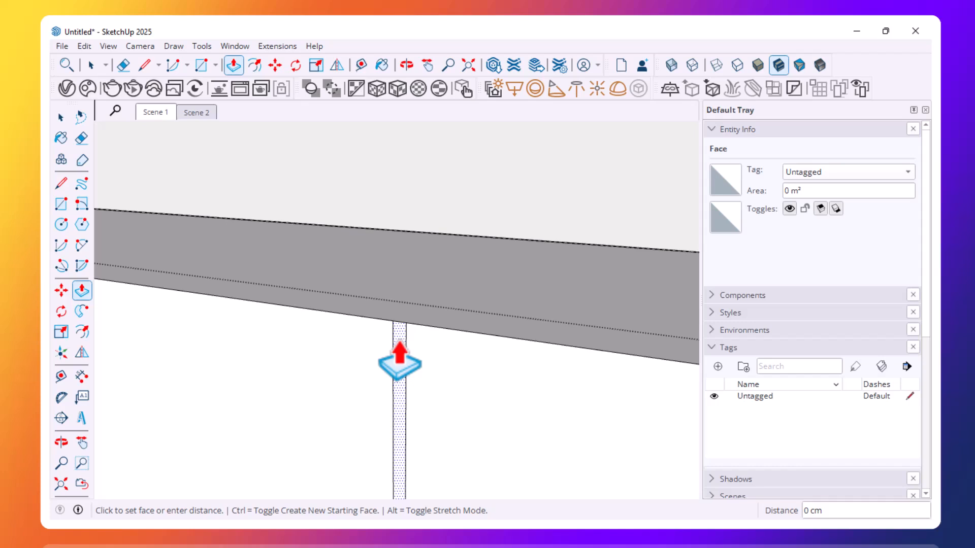
pyautogui.press('Return')
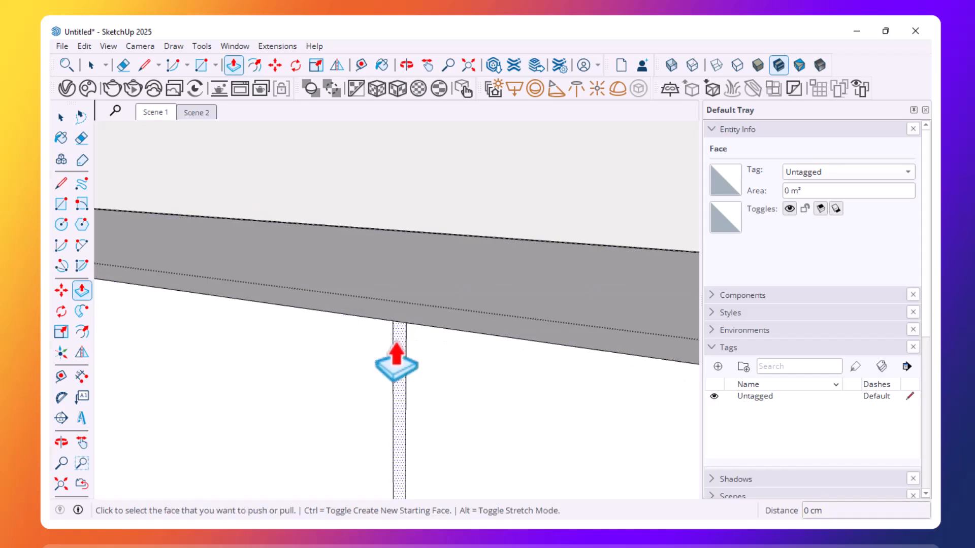
pyautogui.click(400, 362)
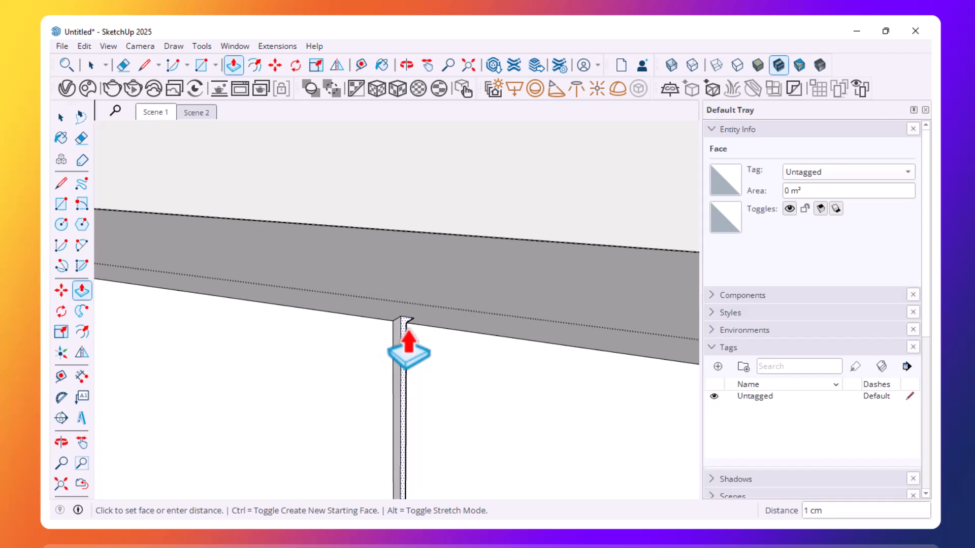
pyautogui.press('Return')
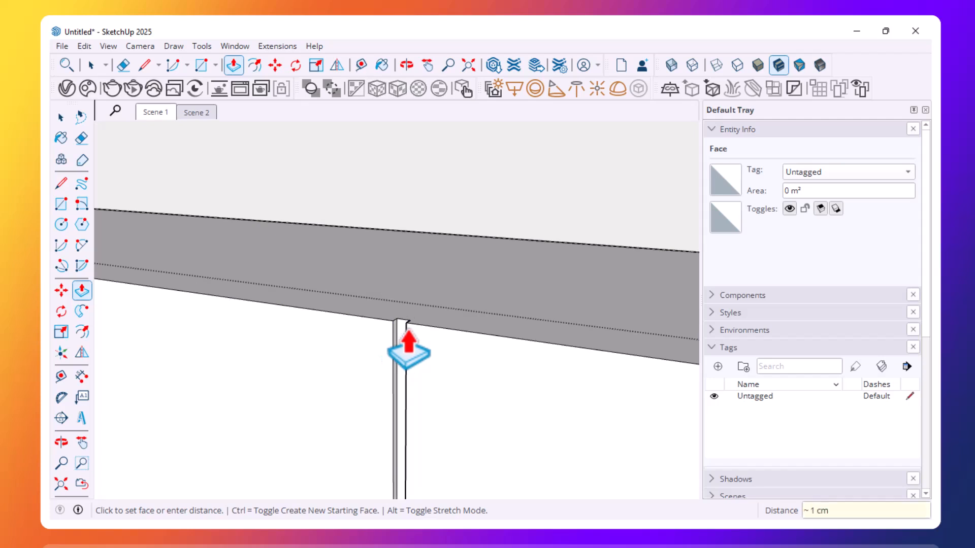
# Step: Push the narrow strip at the third division line 0,5 cm into the box and leave the group
pyautogui.scroll(-5, 409, 338)
pyautogui.scroll(6, 575, 388)
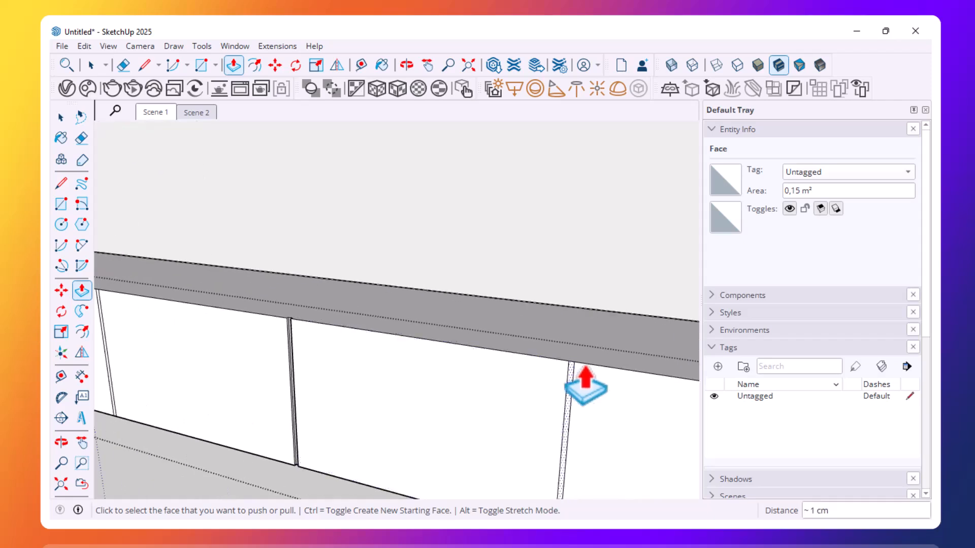
pyautogui.click(549, 394)
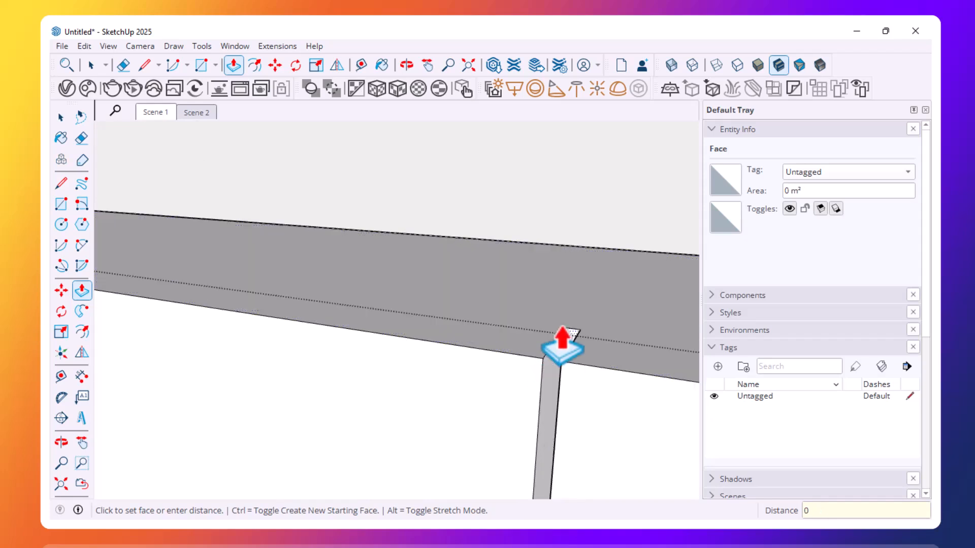
pyautogui.write('0,5')
pyautogui.press('Return')
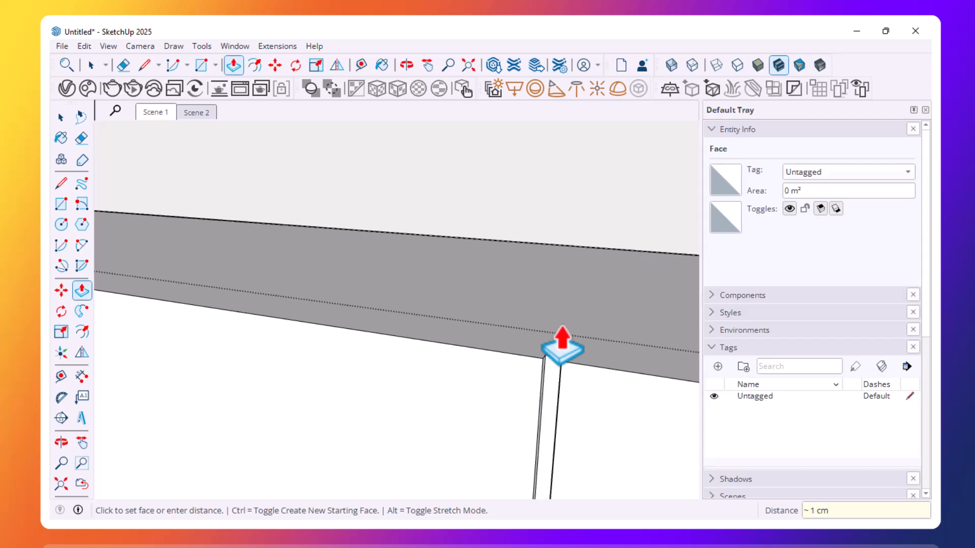
pyautogui.scroll(-3, 505, 364)
pyautogui.scroll(-3, 497, 376)
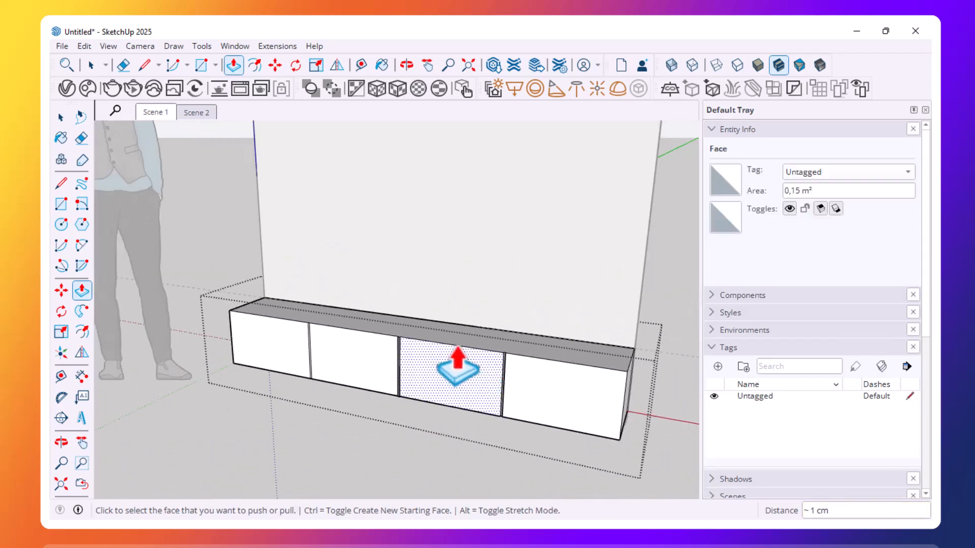
pyautogui.click(61, 117)
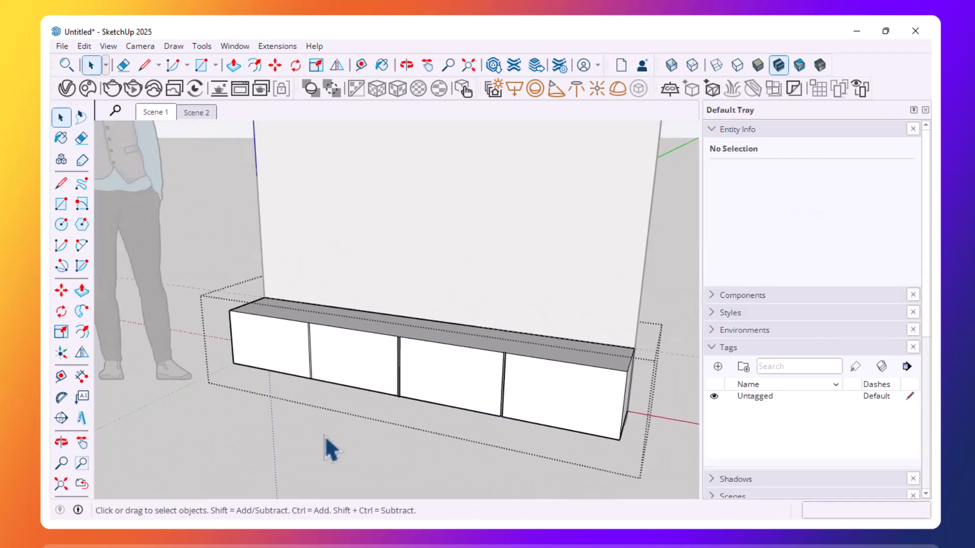
pyautogui.click(326, 435)
# Step: Switch to the Scene 2 front view and delete that scene
pyautogui.scroll(-3, 374, 435)
pyautogui.click(187, 111)
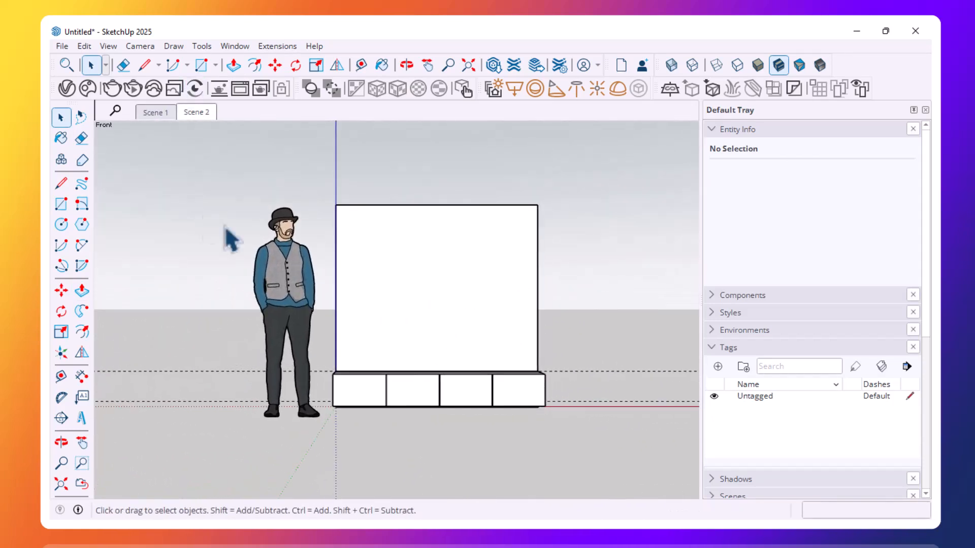
pyautogui.rightClick(194, 112)
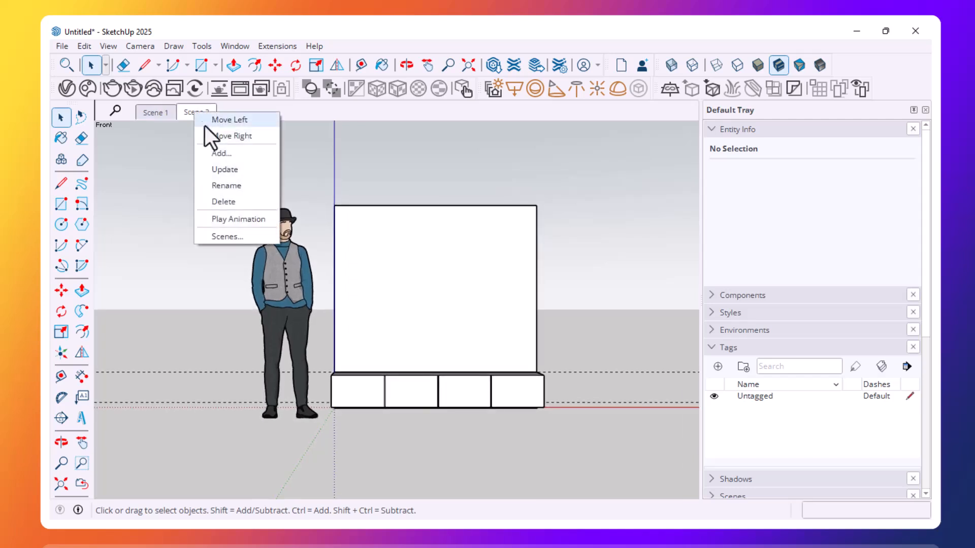
pyautogui.click(233, 201)
pyautogui.click(472, 292)
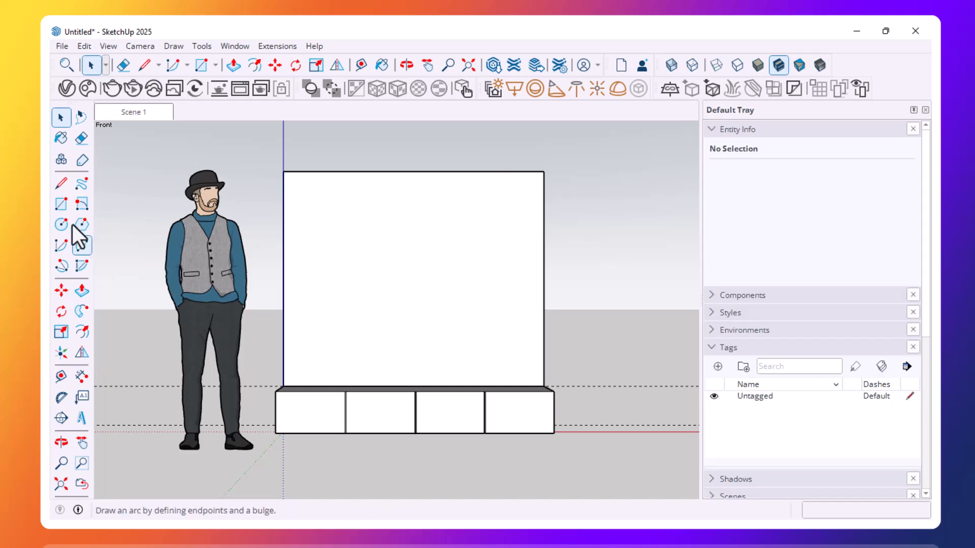
# Step: Place a vertical Tape Measure guide 25 cm inside the large panel's left edge
pyautogui.click(63, 376)
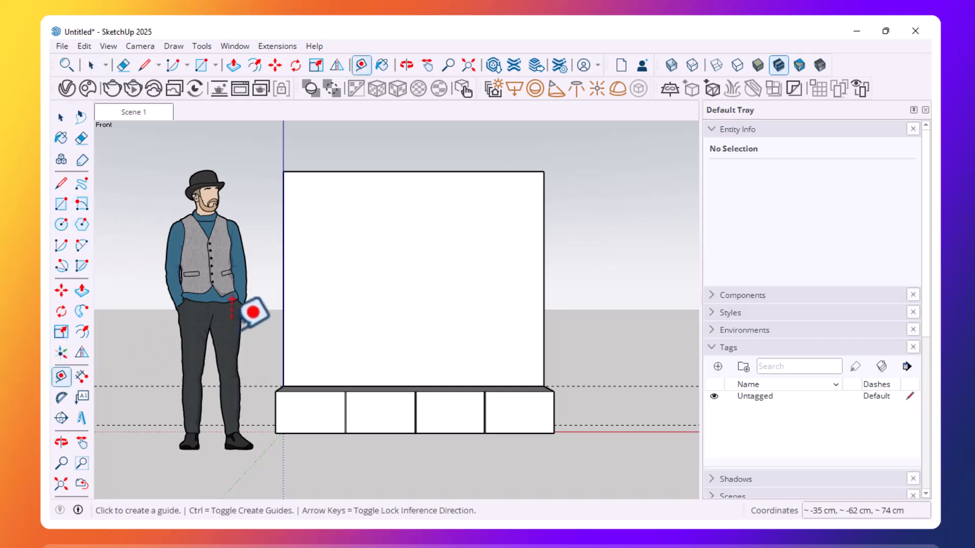
pyautogui.click(283, 288)
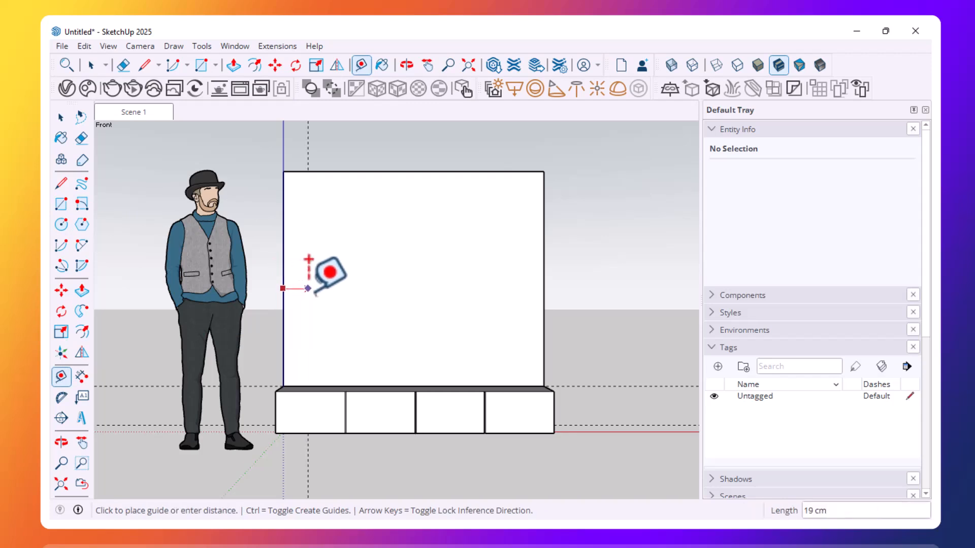
pyautogui.scroll(4, 286, 175)
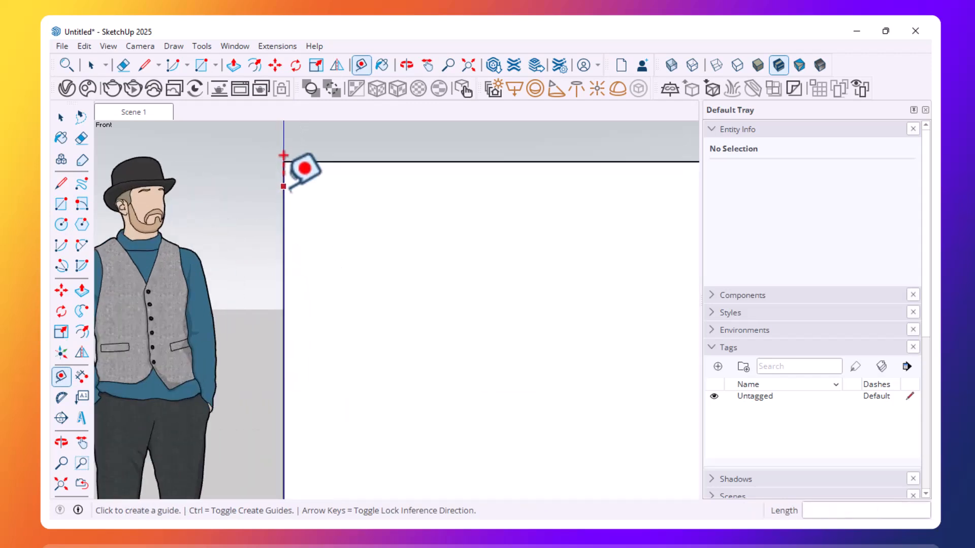
pyautogui.press('Escape')
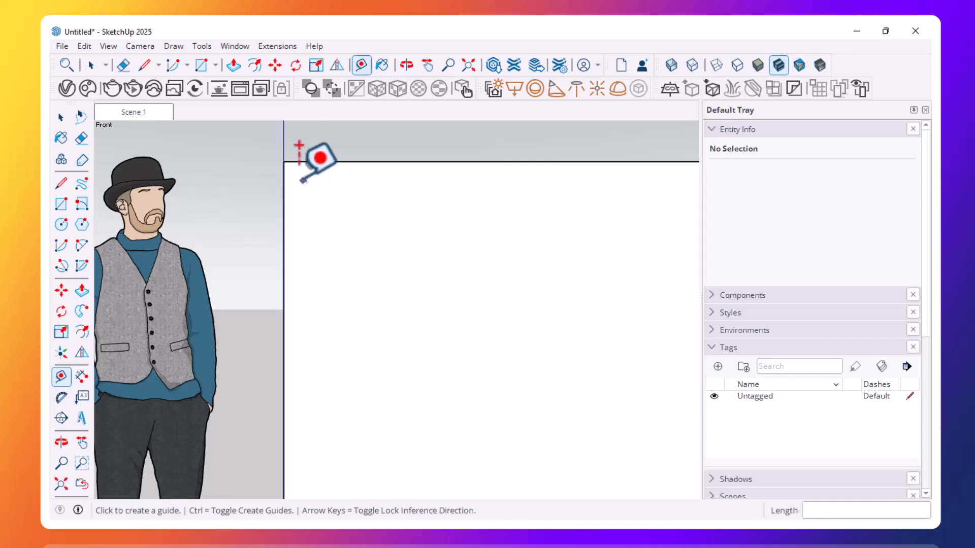
pyautogui.scroll(3, 292, 172)
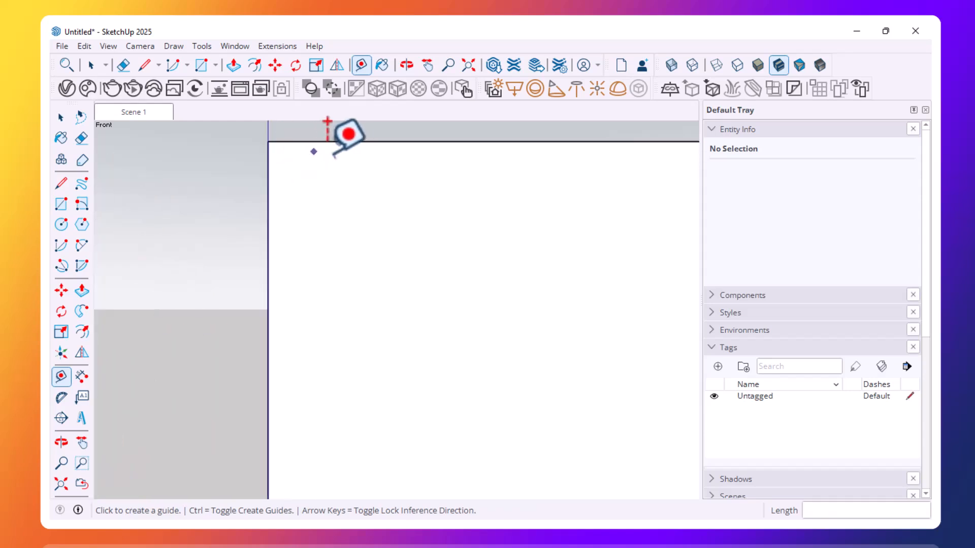
pyautogui.click(268, 149)
pyautogui.scroll(-5, 362, 180)
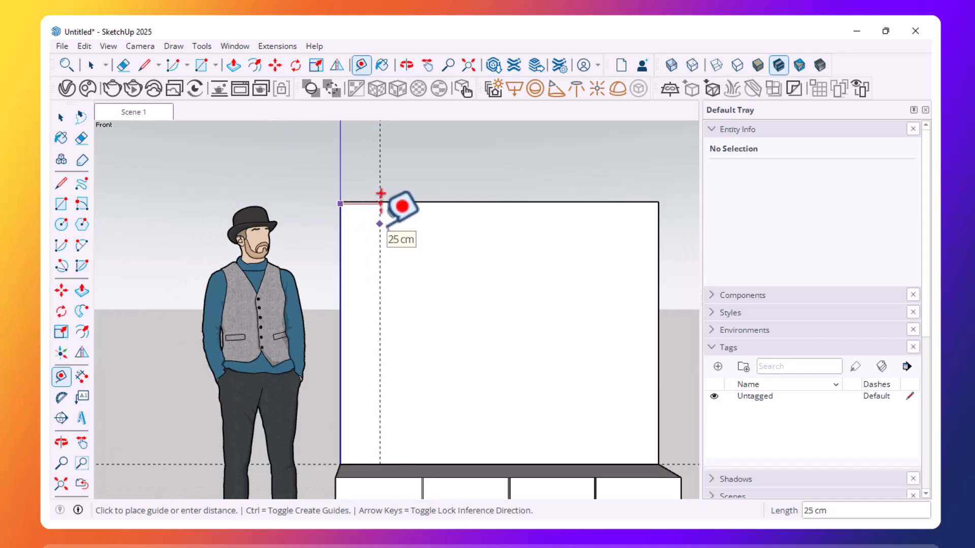
pyautogui.write('25')
pyautogui.press('Return')
pyautogui.scroll(-3, 444, 227)
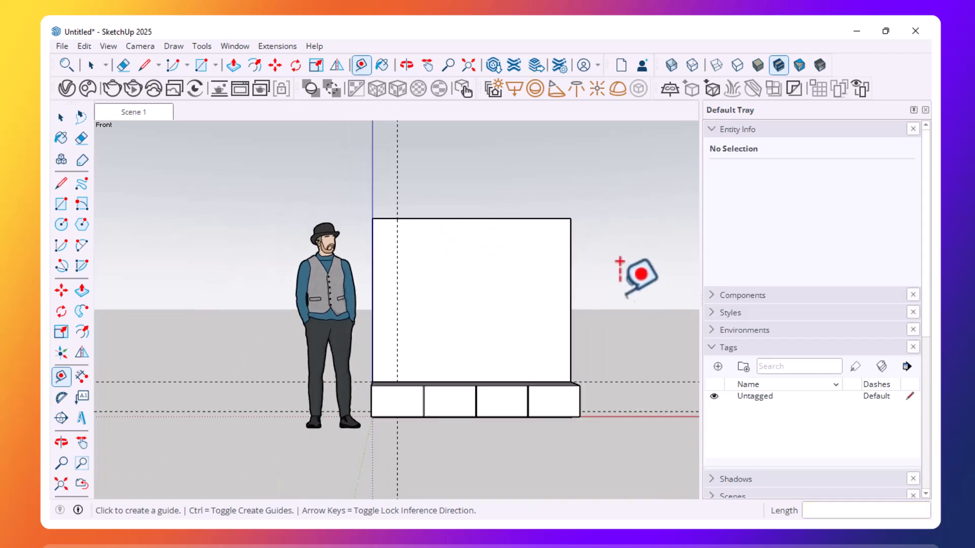
# Step: Place a second vertical guide 25 cm inside the large panel's right edge
pyautogui.scroll(2, 584, 238)
pyautogui.scroll(2, 561, 218)
pyautogui.click(565, 189)
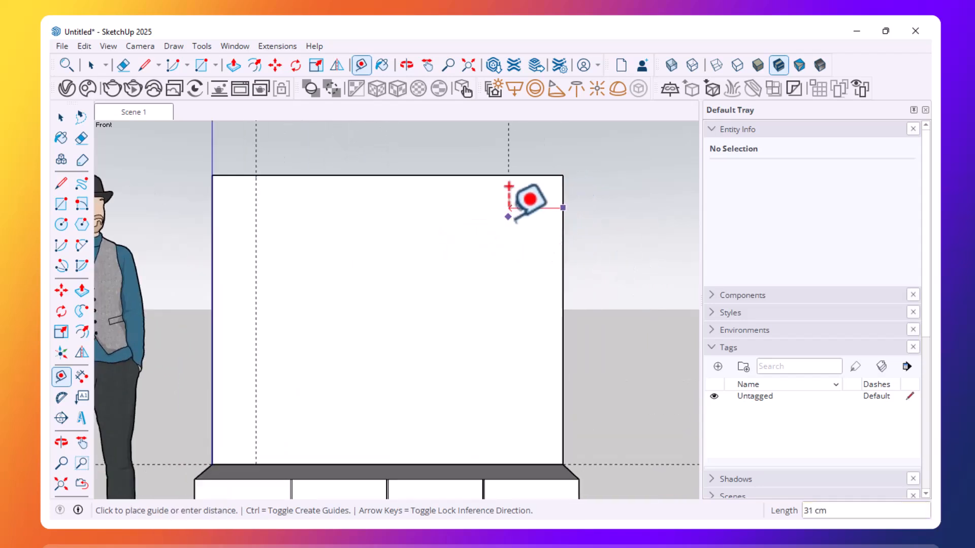
pyautogui.scroll(-3, 518, 186)
pyautogui.write('25')
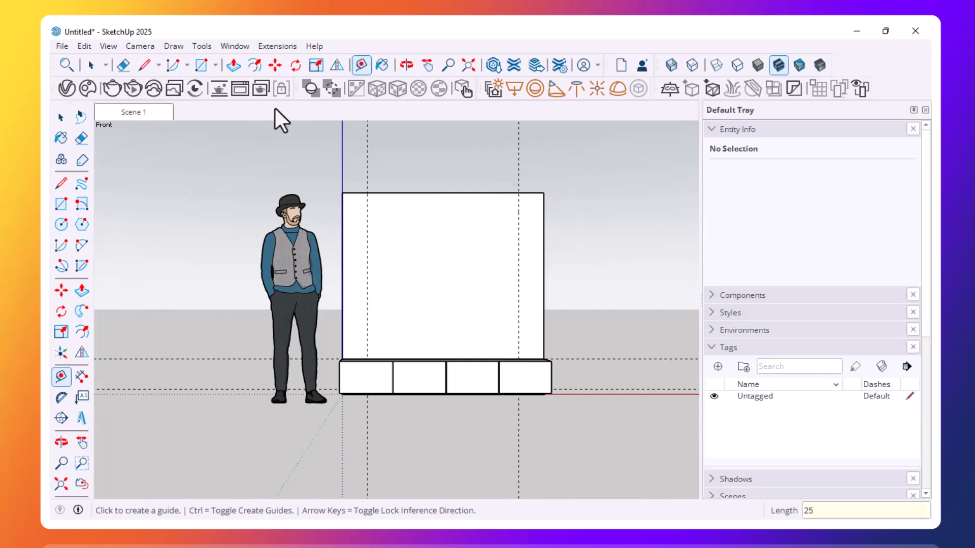
pyautogui.press('space')
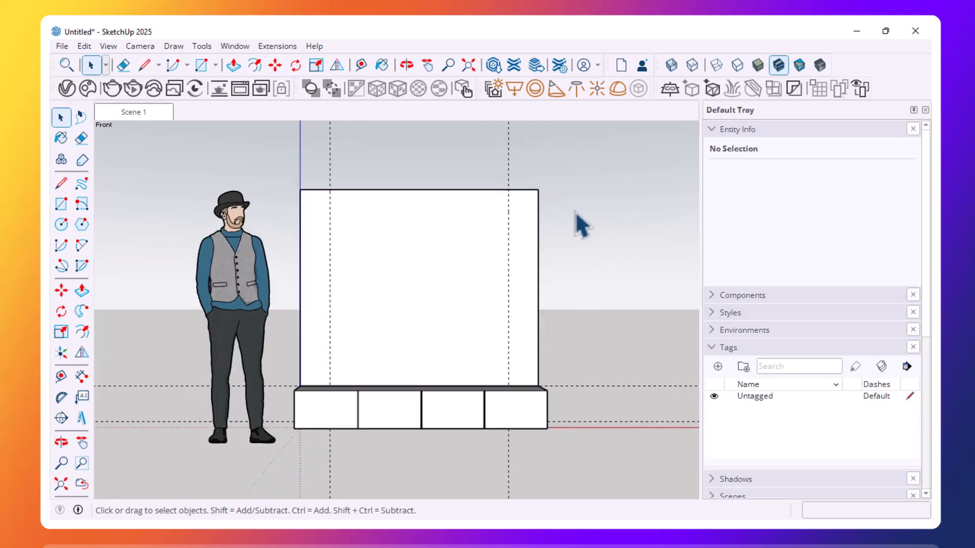
# Step: Examine the panel, box and guides from an oblique viewpoint and return to the Scene 1 view
pyautogui.moveTo(579, 205); pyautogui.dragTo(391, 357, button='middle')
pyautogui.scroll(8, 553, 261)
pyautogui.scroll(-5, 474, 299)
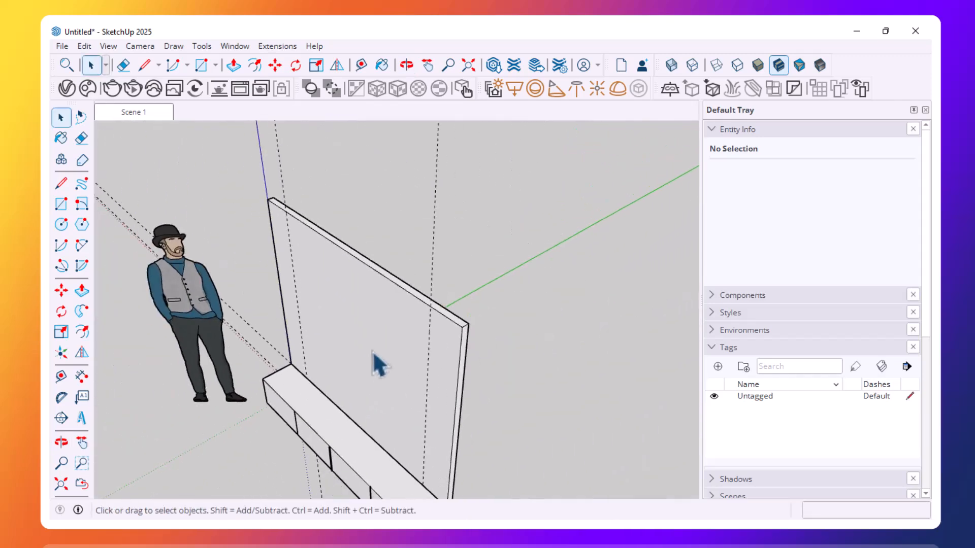
pyautogui.moveTo(376, 355); pyautogui.dragTo(452, 330, button='middle')
pyautogui.moveTo(509, 296); pyautogui.dragTo(688, 185, button='middle')
pyautogui.scroll(-3, 398, 289)
pyautogui.moveTo(541, 296); pyautogui.dragTo(581, 270, button='middle')
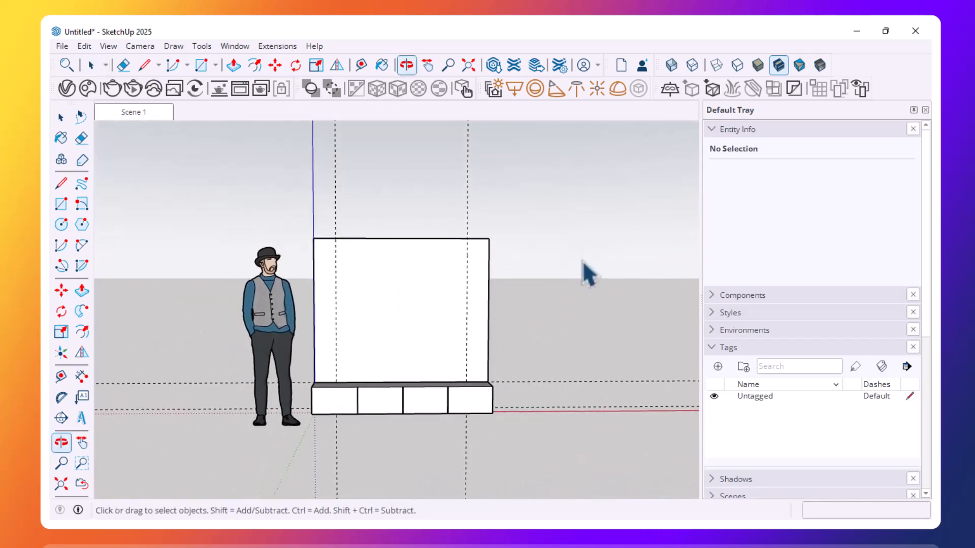
pyautogui.scroll(1, 294, 221)
pyautogui.scroll(1, 144, 115)
pyautogui.click(144, 114)
pyautogui.scroll(-1, 374, 307)
pyautogui.scroll(1, 374, 306)
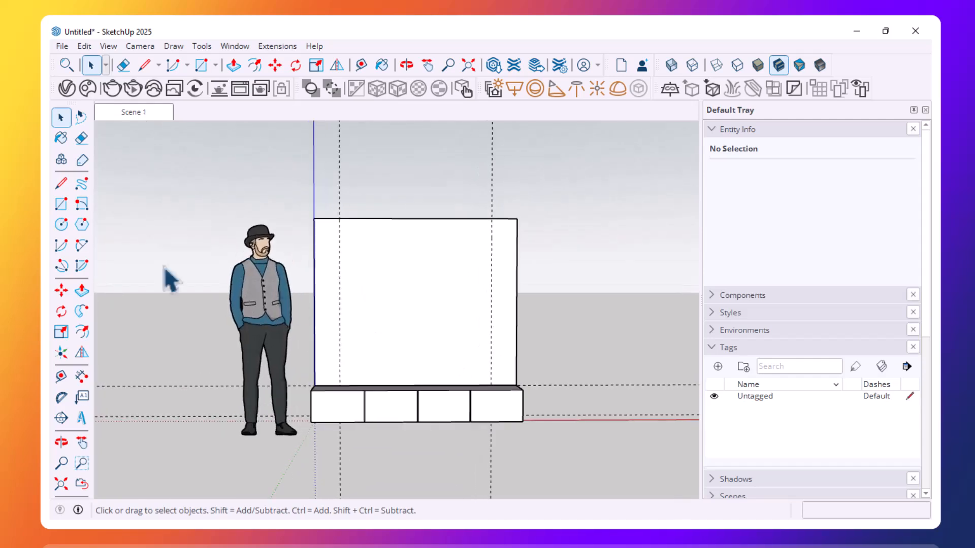
# Step: Draw a rectangle about 164 cm high between the two vertical guides, from the panel's top edge down to the box
pyautogui.click(61, 204)
pyautogui.scroll(1, 422, 296)
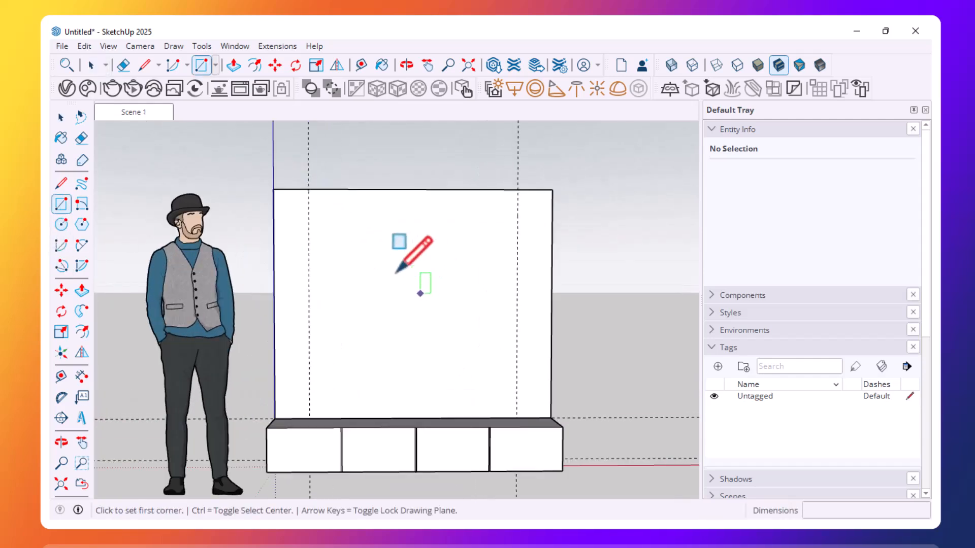
pyautogui.click(308, 189)
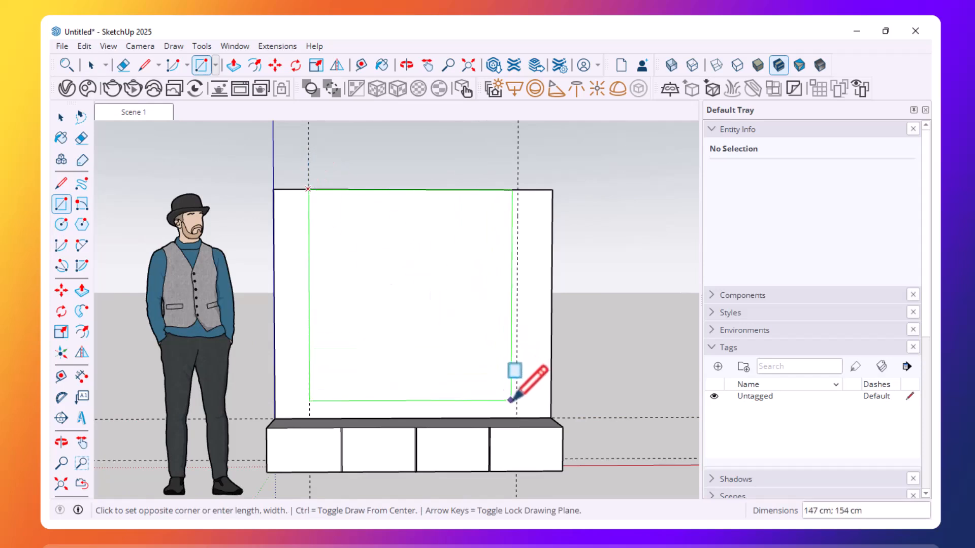
pyautogui.scroll(2, 517, 420)
pyautogui.scroll(1, 518, 423)
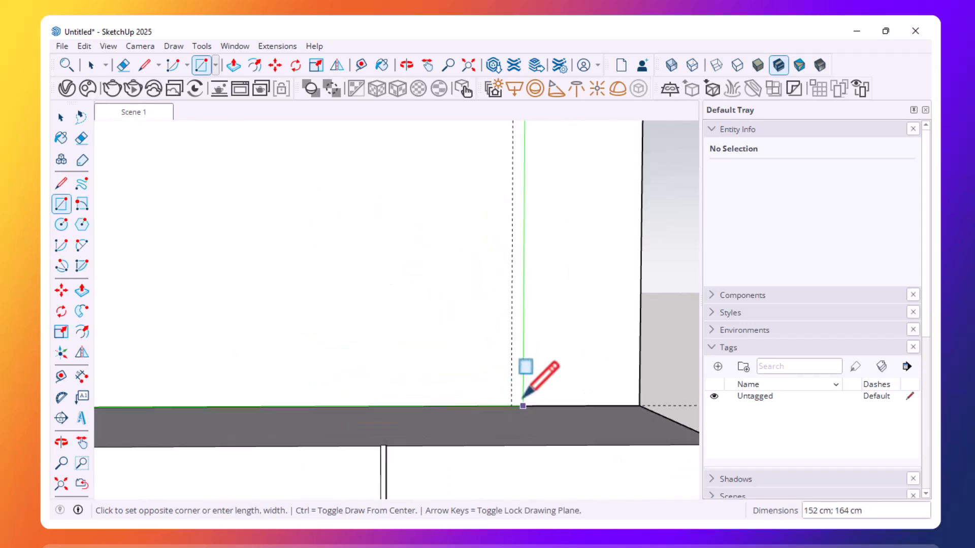
pyautogui.click(514, 403)
pyautogui.scroll(-1, 514, 404)
pyautogui.scroll(-3, 514, 404)
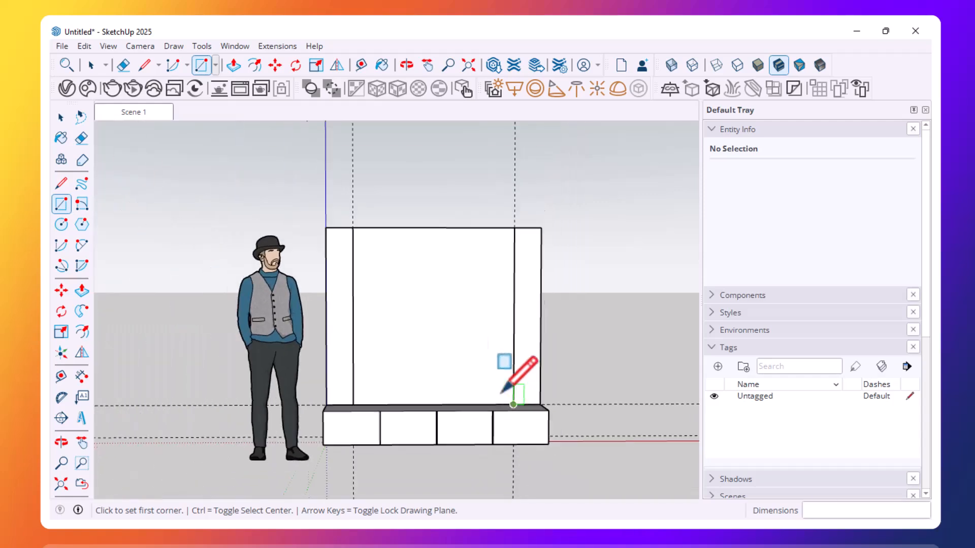
# Step: Make the new central rectangle a group and select the left vertical guide
pyautogui.click(60, 117)
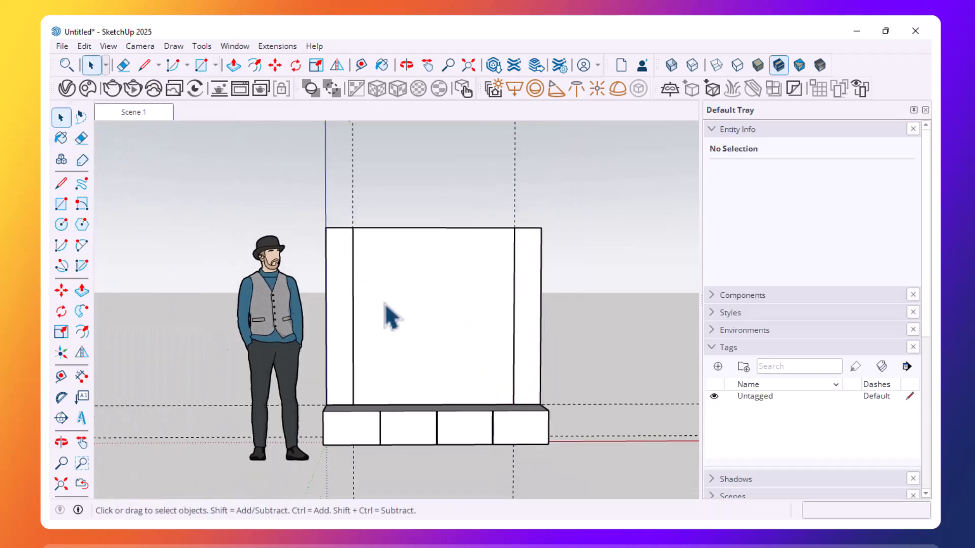
pyautogui.scroll(2, 384, 305)
pyautogui.click(336, 287)
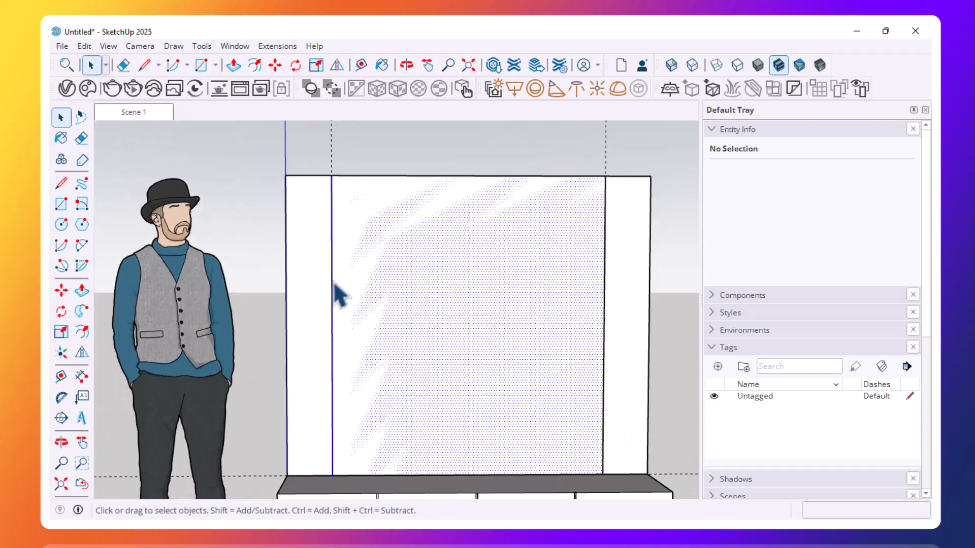
pyautogui.rightClick(344, 285)
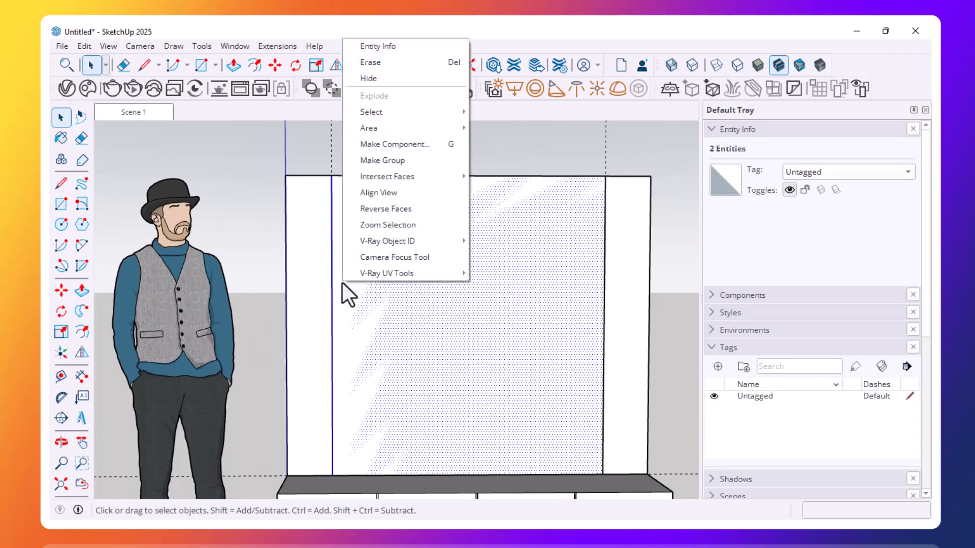
pyautogui.click(385, 161)
pyautogui.scroll(-2, 356, 279)
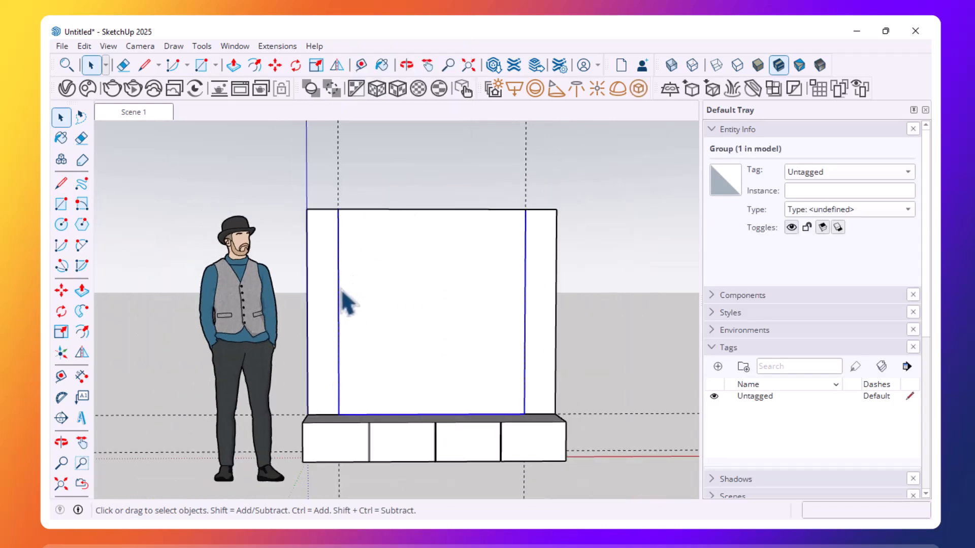
pyautogui.click(341, 293)
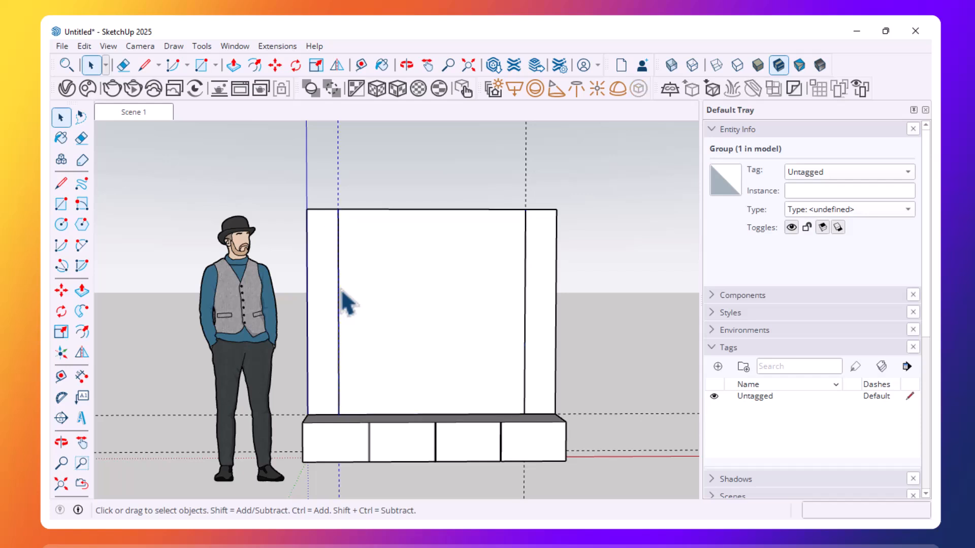
# Step: Open the central panel group for editing and select the rectangle's left vertical edge
pyautogui.doubleClick(353, 307)
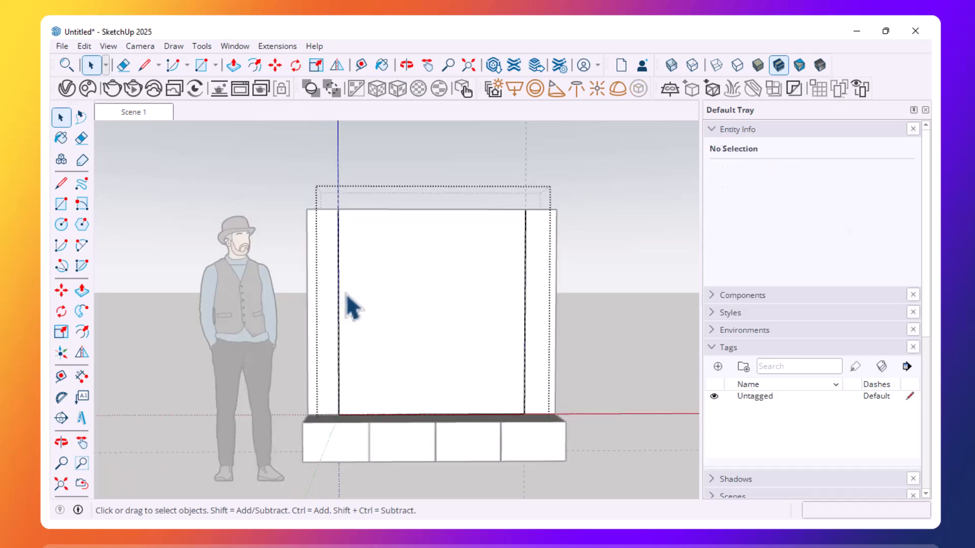
pyautogui.scroll(2, 349, 307)
pyautogui.click(339, 295)
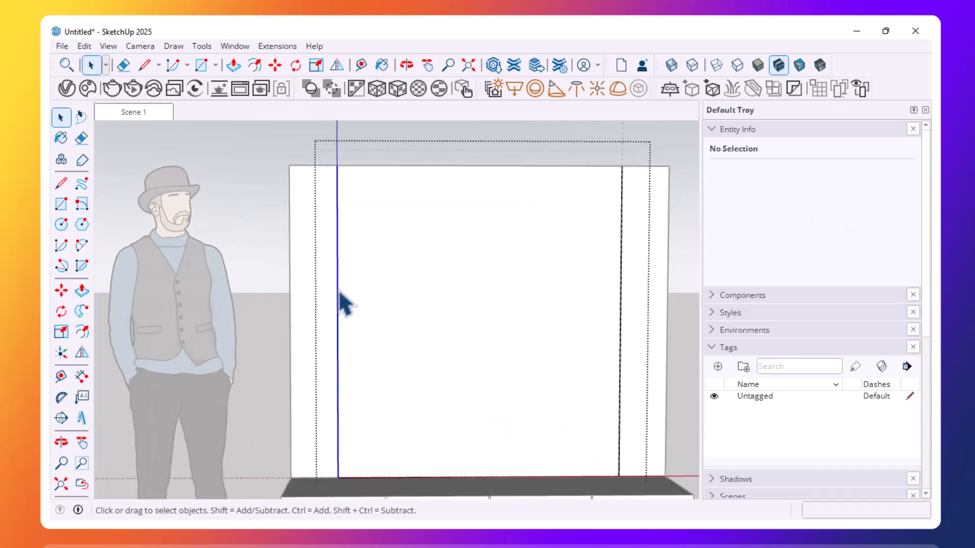
pyautogui.scroll(-1, 339, 294)
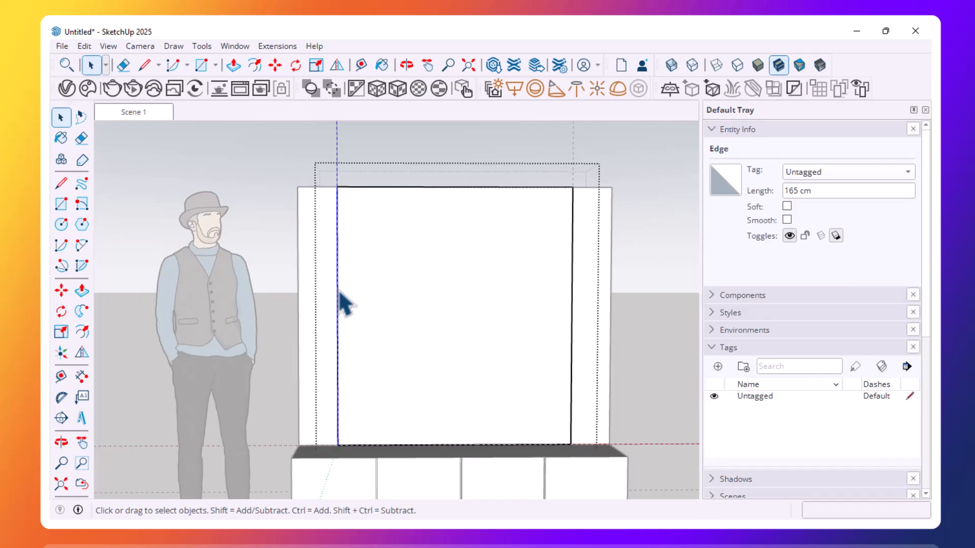
pyautogui.press('m')
pyautogui.press('ctrl')
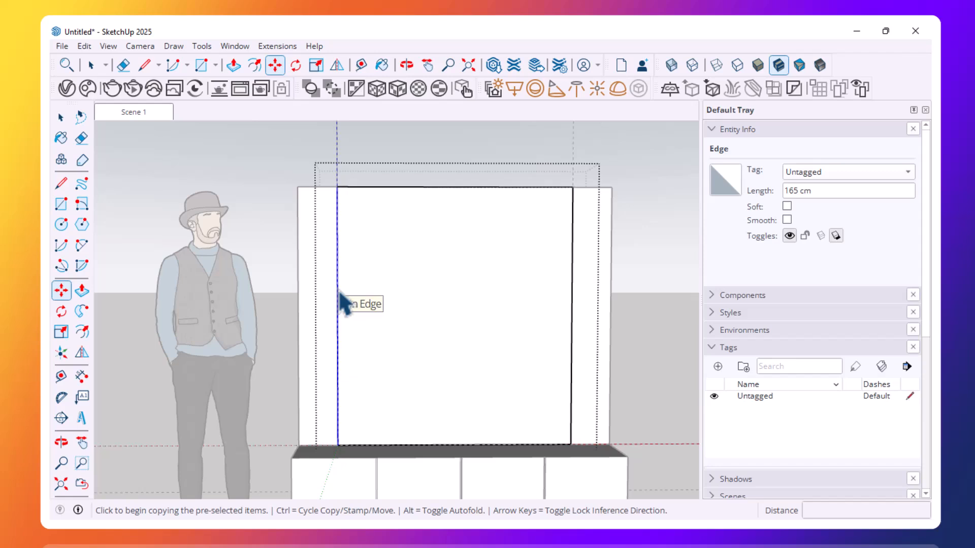
pyautogui.click(337, 186)
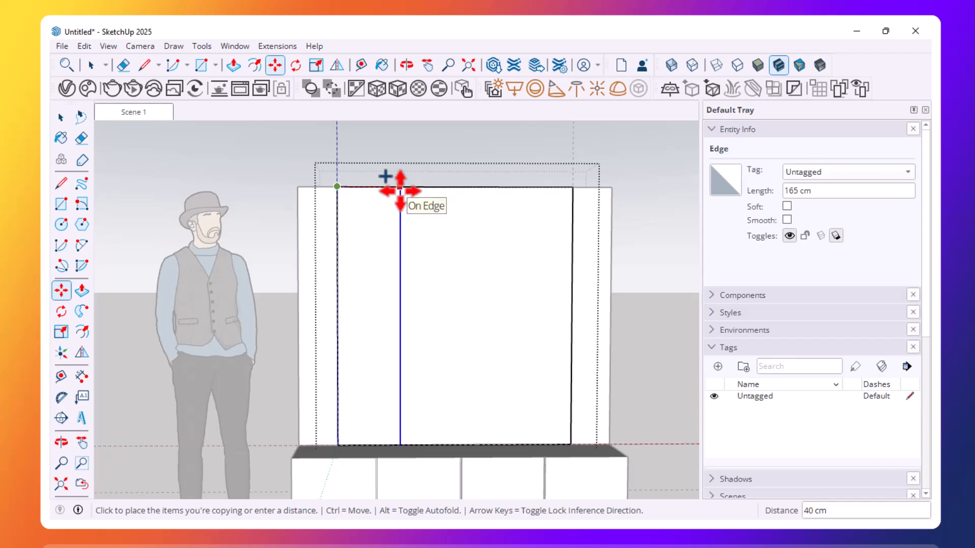
pyautogui.press('Escape')
pyautogui.click(61, 117)
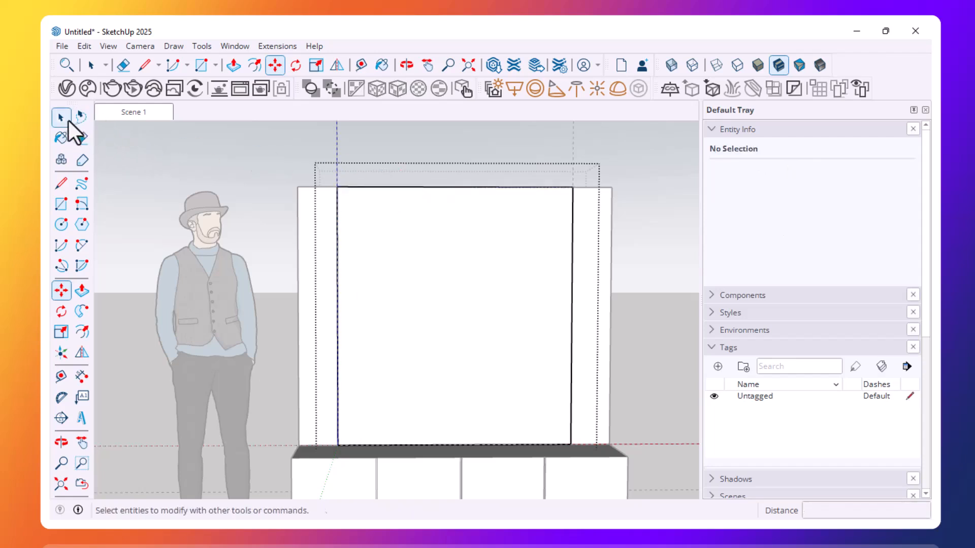
# Step: Measure the central panel's width between its two top corners with the Dimension tool, without placing a dimension
pyautogui.click(79, 377)
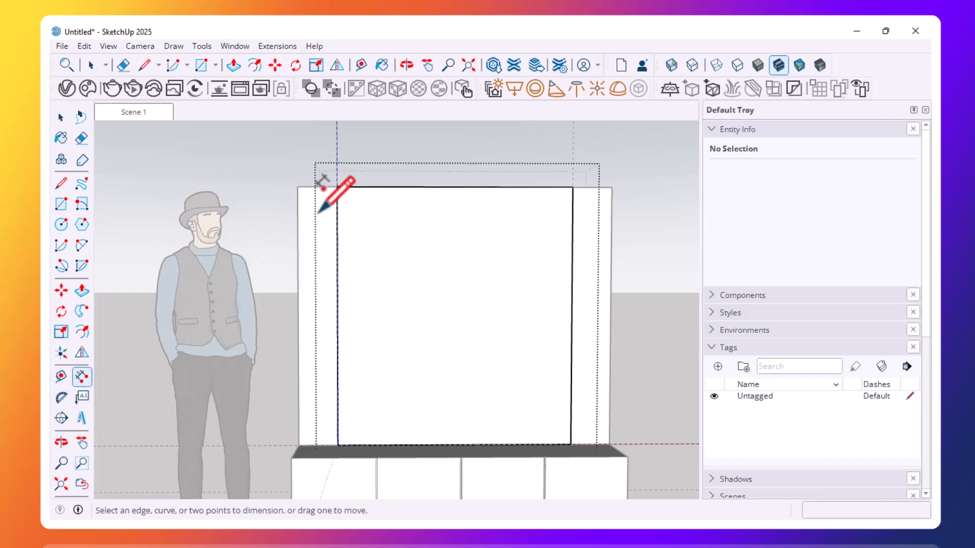
pyautogui.scroll(3, 336, 188)
pyautogui.click(335, 181)
pyautogui.scroll(-5, 475, 211)
pyautogui.scroll(2, 522, 196)
pyautogui.scroll(3, 472, 211)
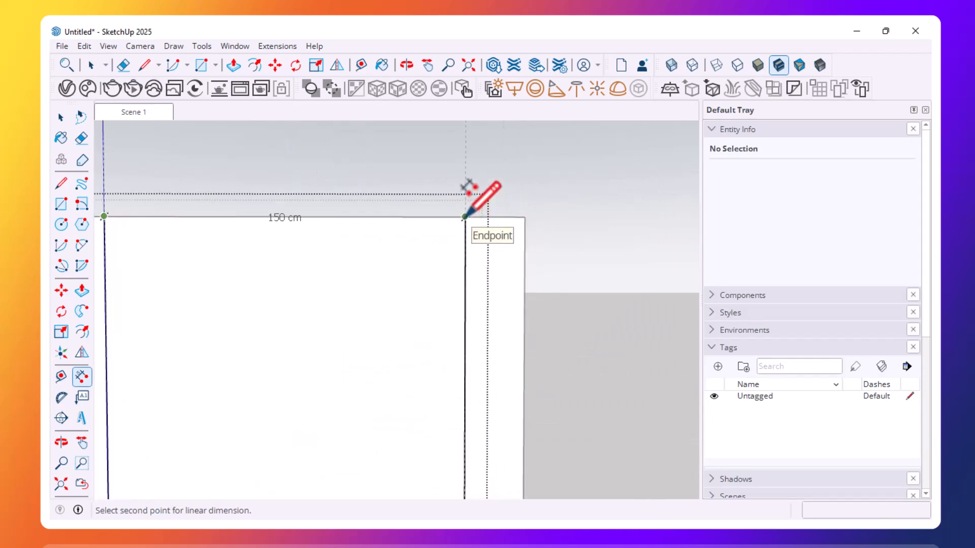
pyautogui.scroll(-3, 464, 217)
pyautogui.press('Escape')
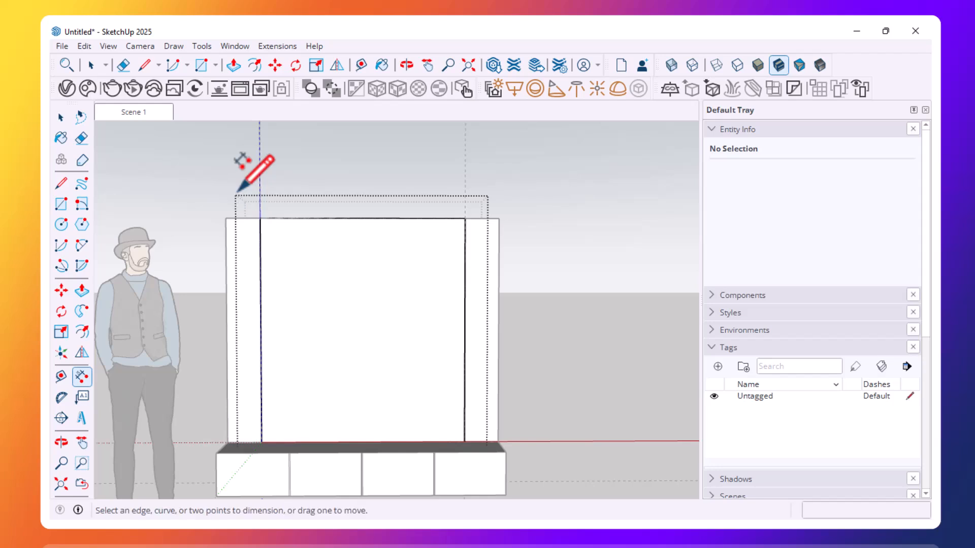
pyautogui.click(61, 118)
# Step: Copy the central panel's left vertical edge 150 cm across onto its right edge
pyautogui.scroll(1, 212, 263)
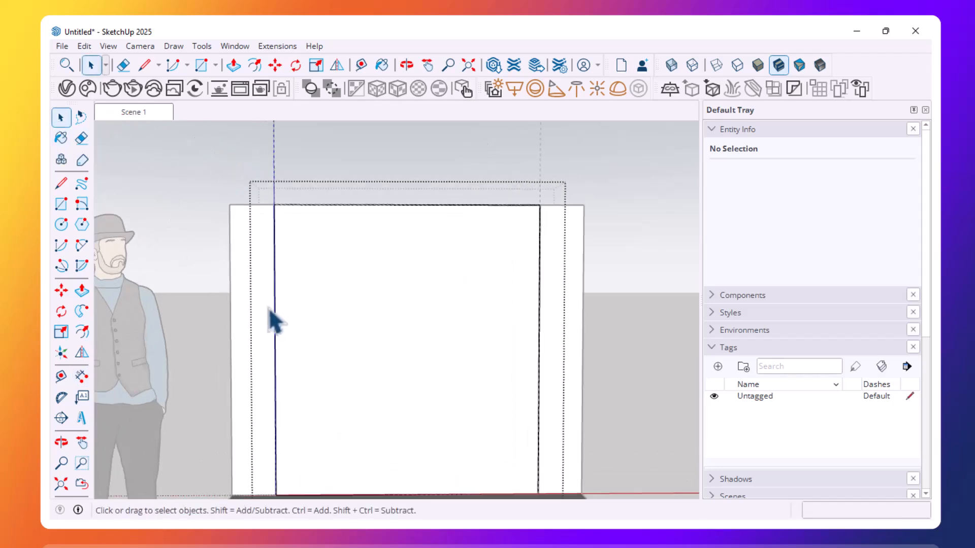
pyautogui.click(276, 313)
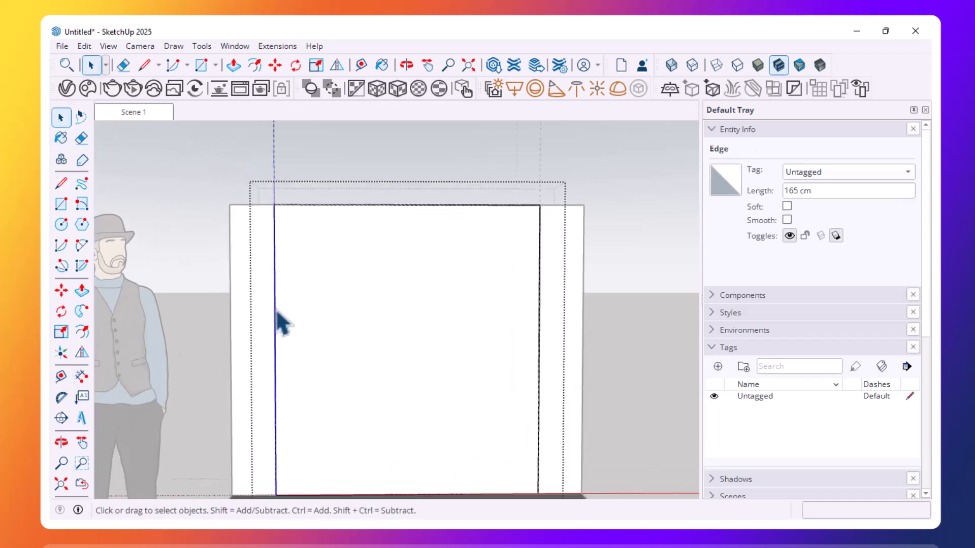
pyautogui.scroll(-2, 282, 324)
pyautogui.scroll(1, 281, 335)
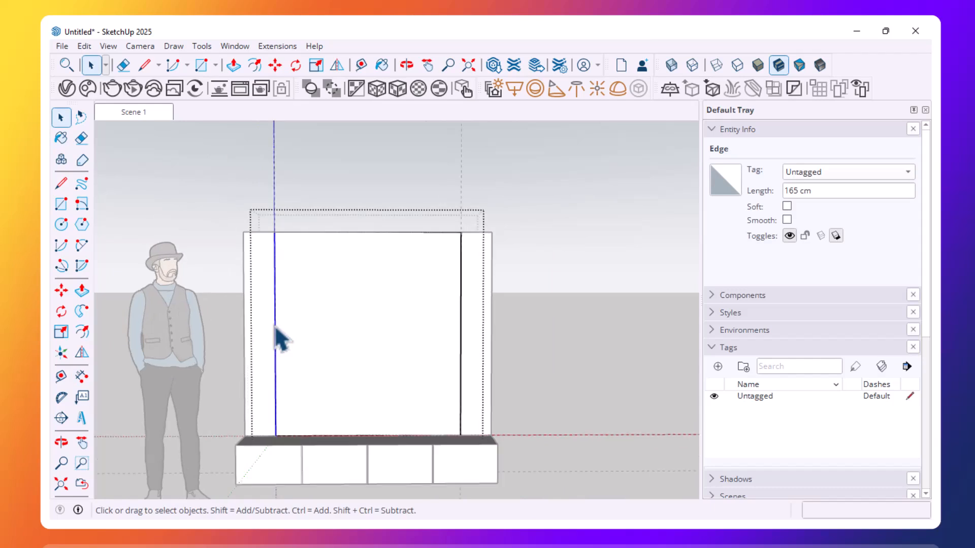
pyautogui.press('m')
pyautogui.press('ctrl')
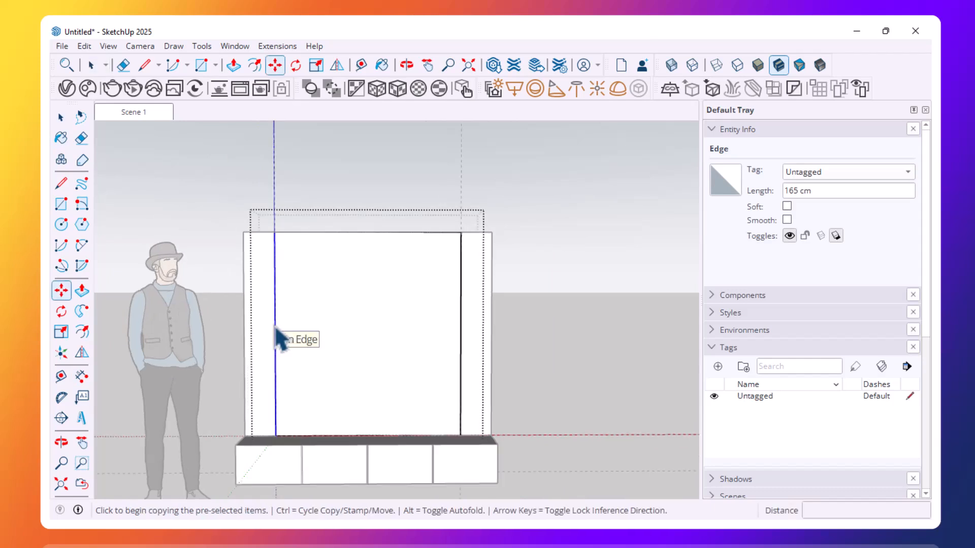
pyautogui.click(278, 235)
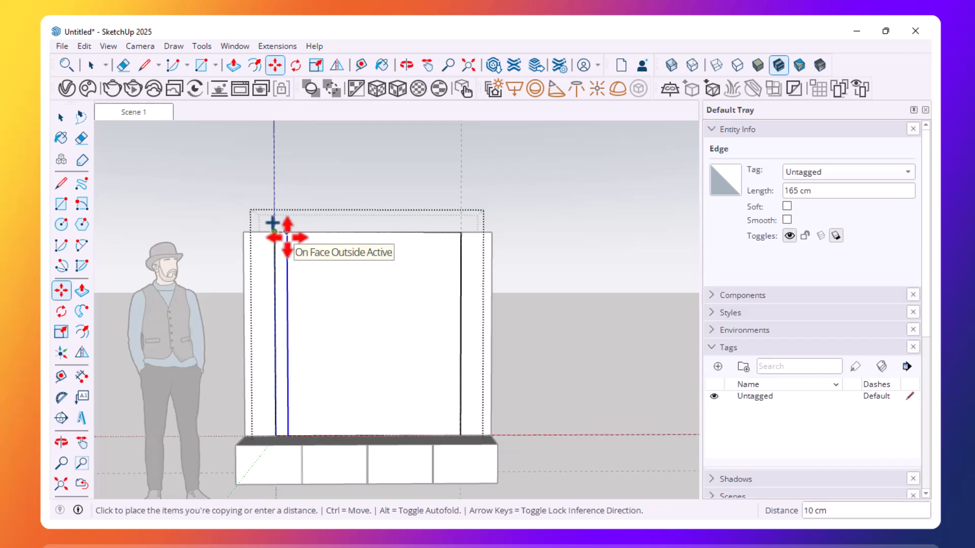
pyautogui.write('150')
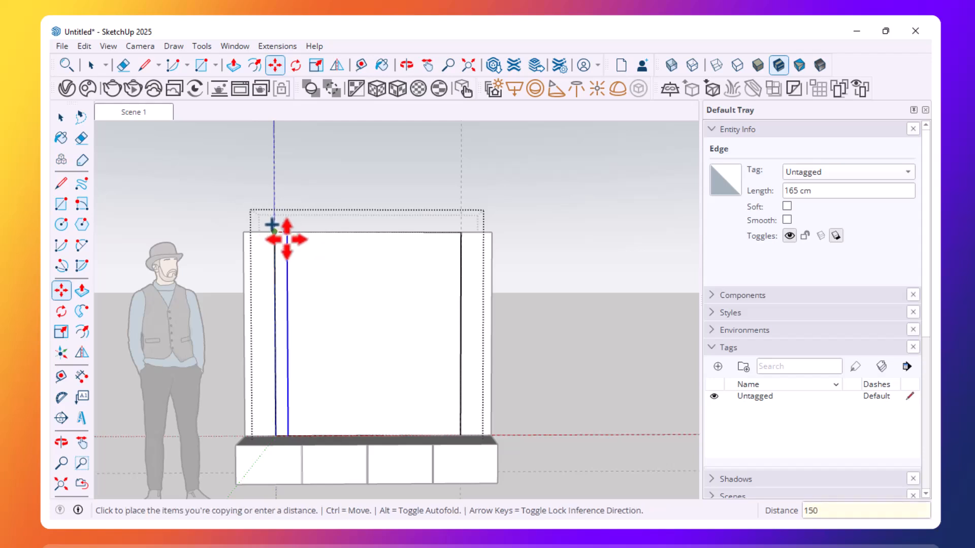
pyautogui.press('Return')
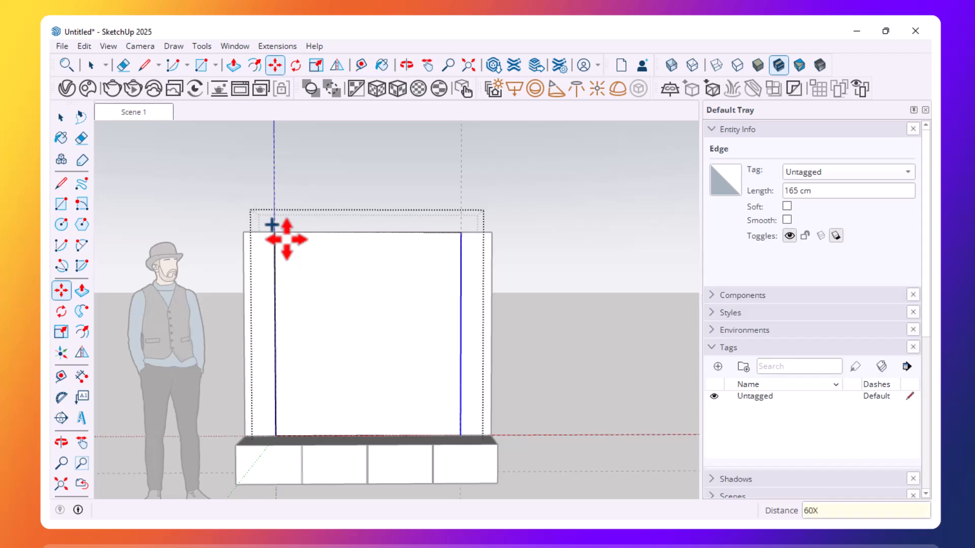
# Step: Try to repeat the edge copy as a 60X array, and undo the copies
pyautogui.press('Return')
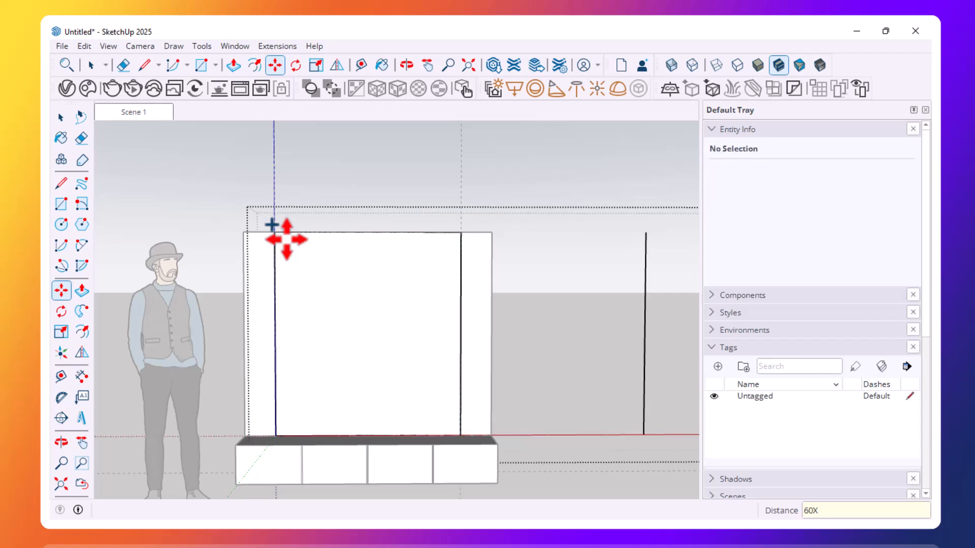
pyautogui.press('Return')
pyautogui.scroll(-5, 311, 283)
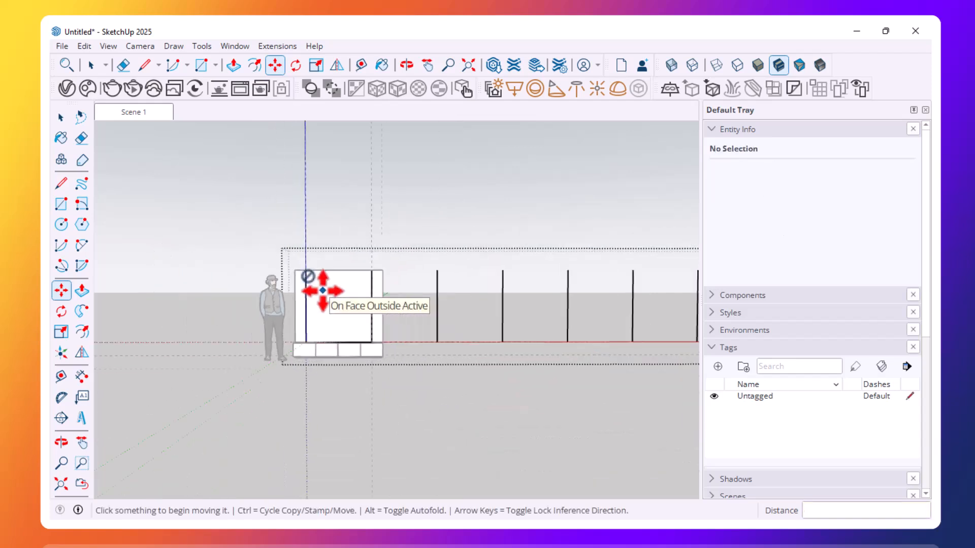
pyautogui.scroll(3, 382, 297)
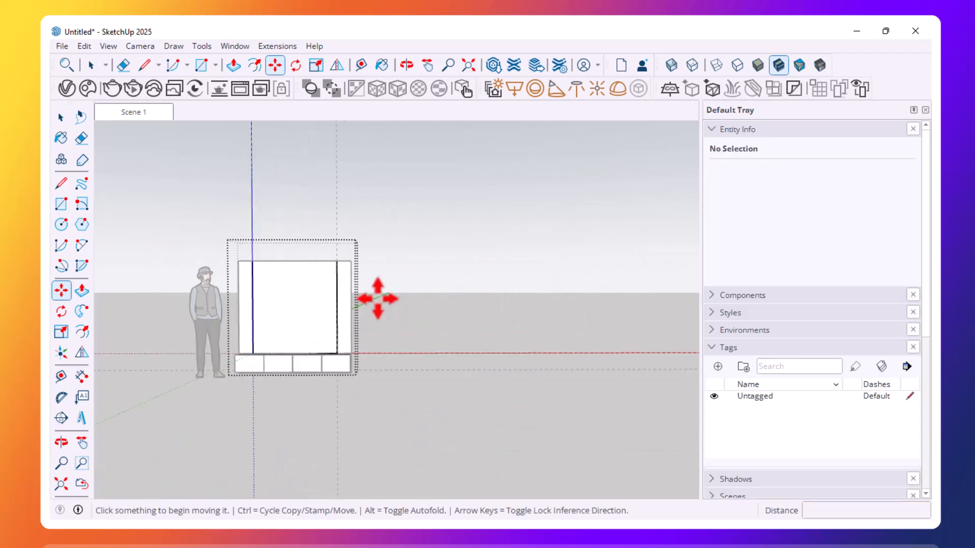
pyautogui.scroll(5, 259, 302)
pyautogui.scroll(1, 253, 301)
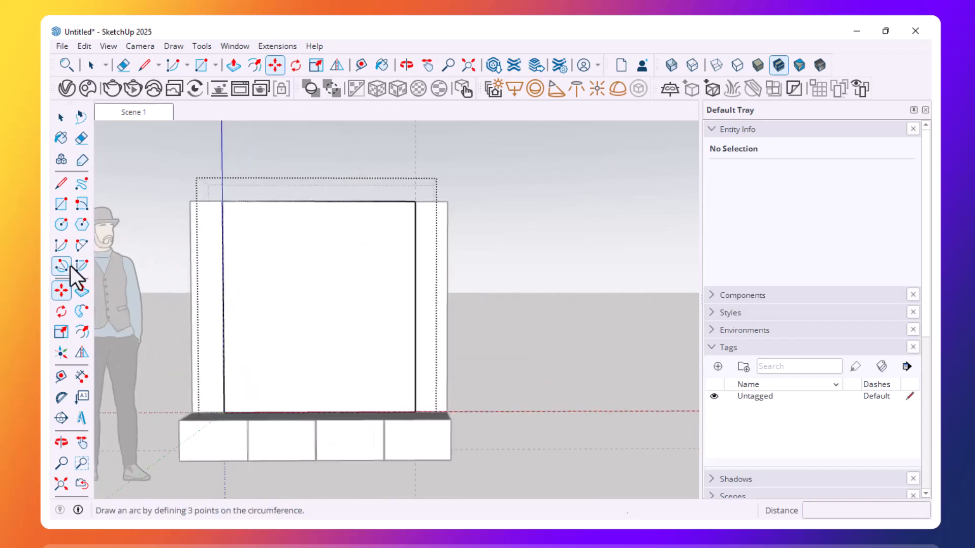
# Step: Select the central panel's left vertical edge again and copy it 150 cm along the top edge to the right side
pyautogui.scroll(2, 190, 256)
pyautogui.scroll(1, 190, 256)
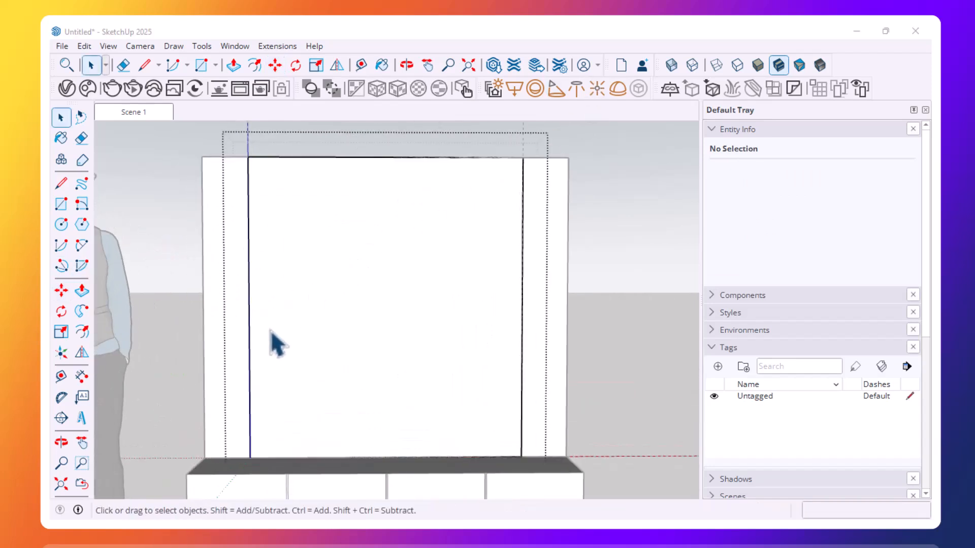
pyautogui.scroll(1, 270, 336)
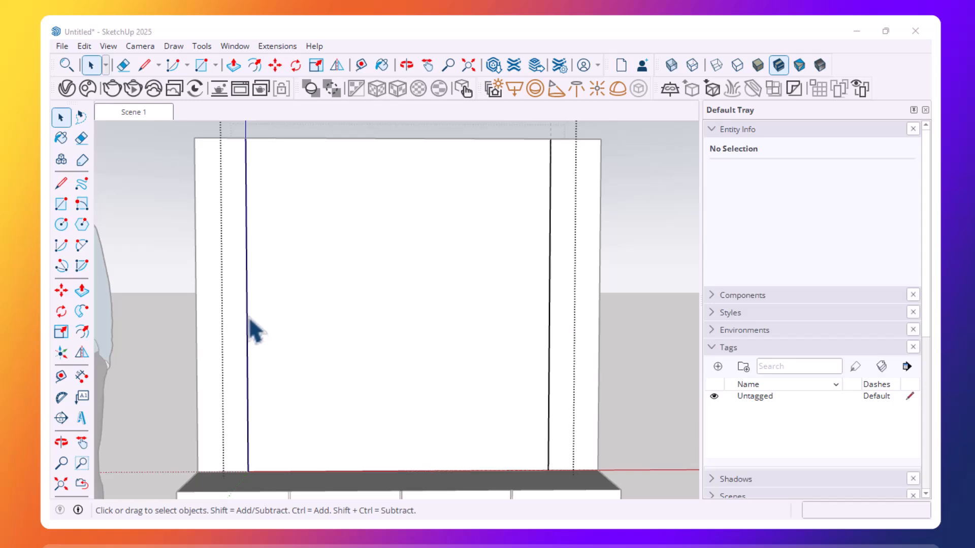
pyautogui.click(249, 320)
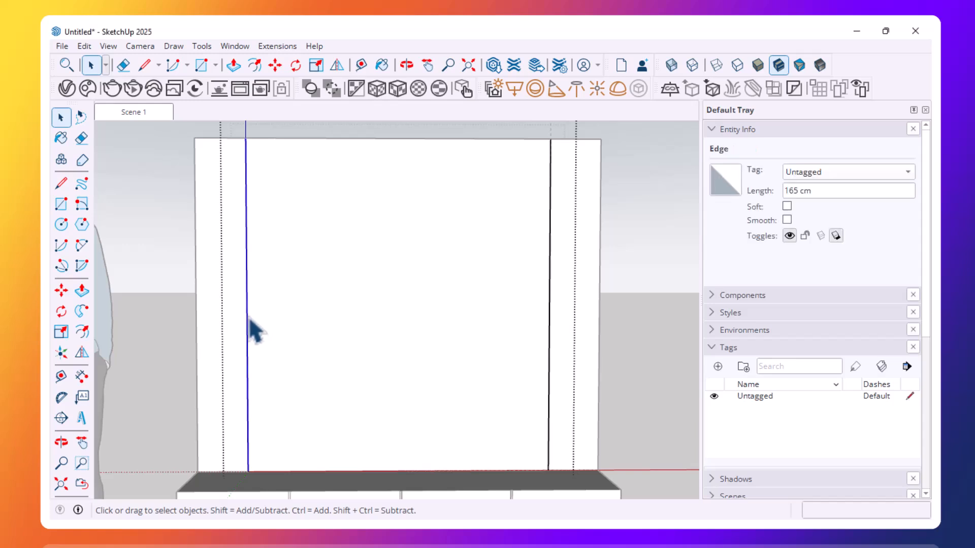
pyautogui.press('m')
pyautogui.press('ctrl')
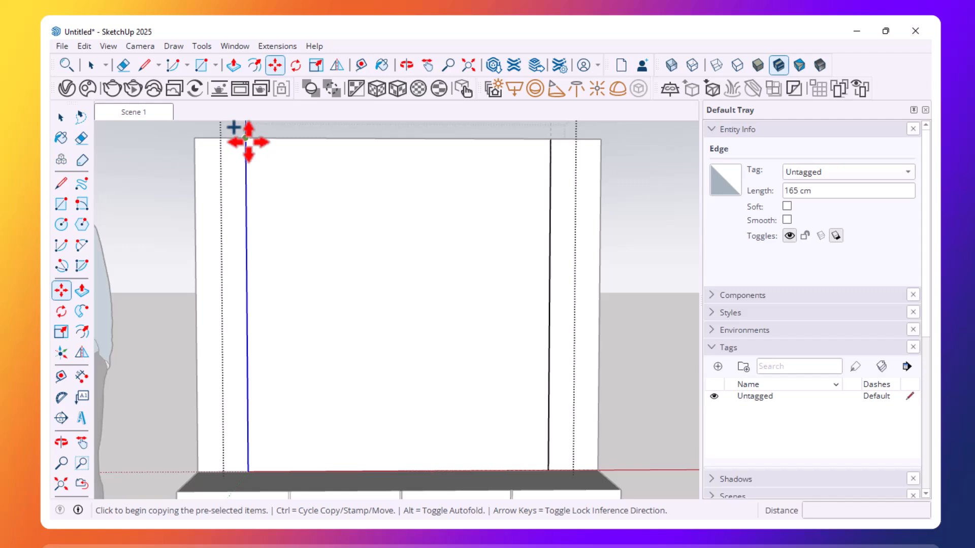
pyautogui.click(246, 139)
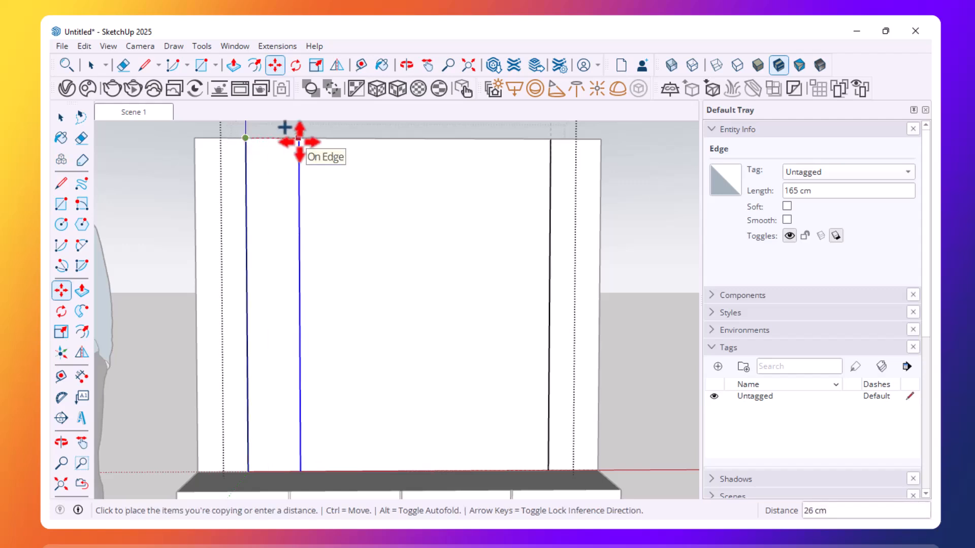
pyautogui.write('150')
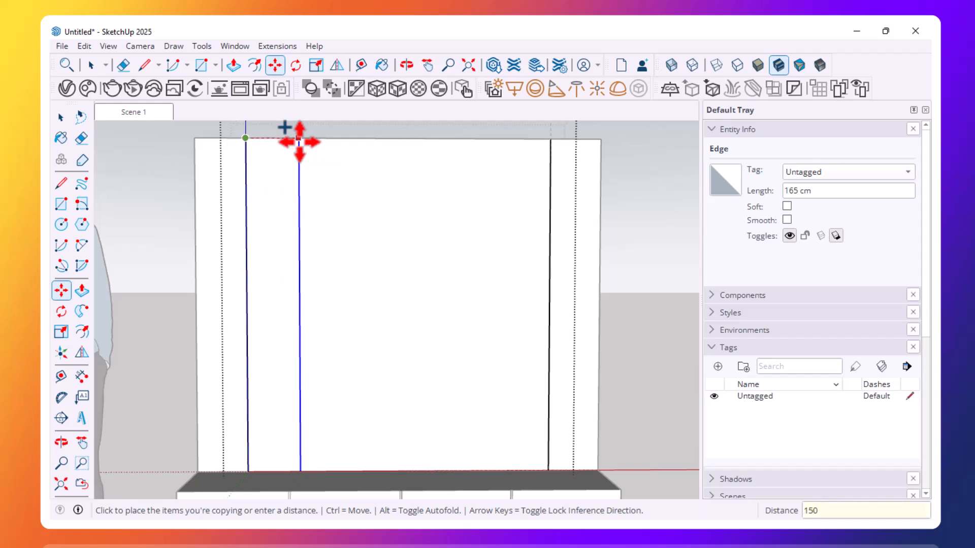
pyautogui.press('Return')
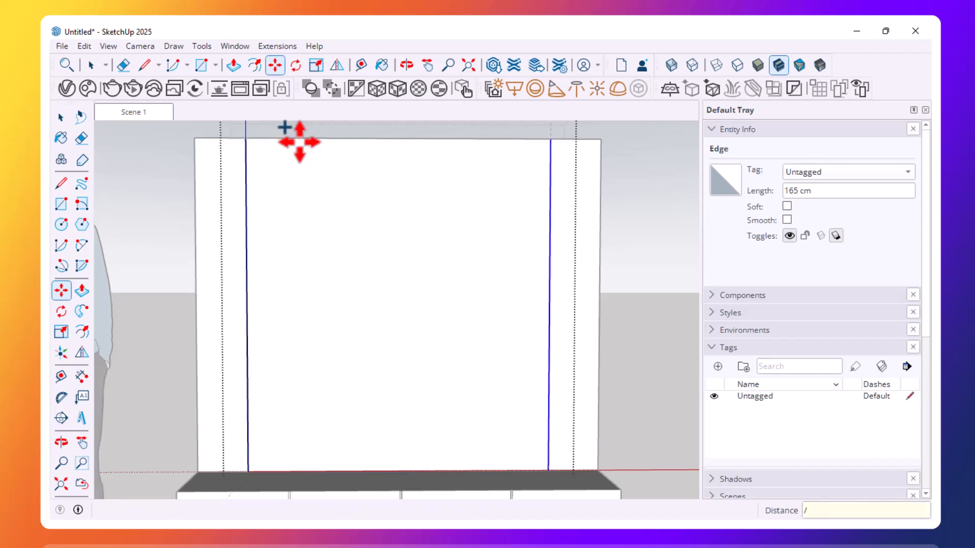
# Step: Divide the 150 cm copy distance into 55 equal spacings of vertical lines and close the central group
pyautogui.write('/50')
pyautogui.press('Return')
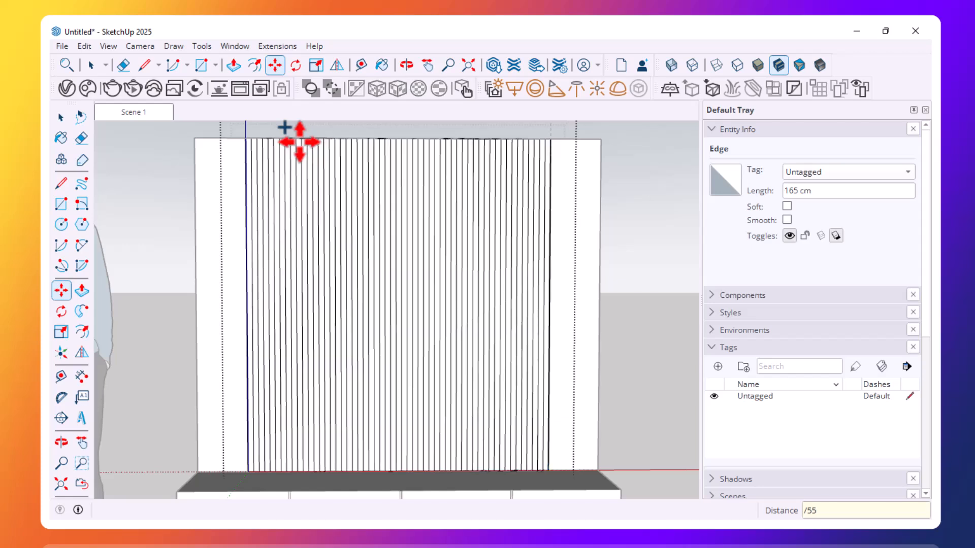
pyautogui.scroll(-3, 435, 255)
pyautogui.scroll(-1, 436, 256)
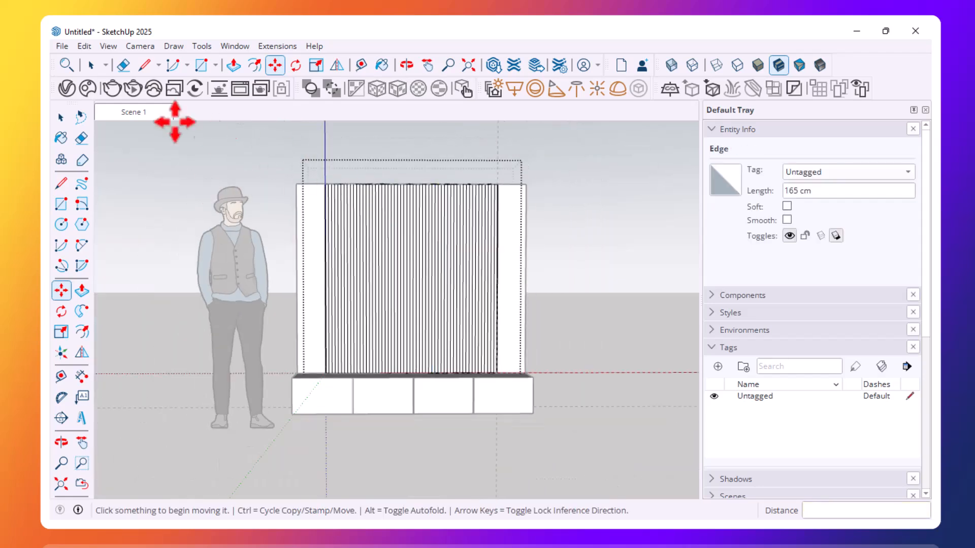
pyautogui.click(62, 118)
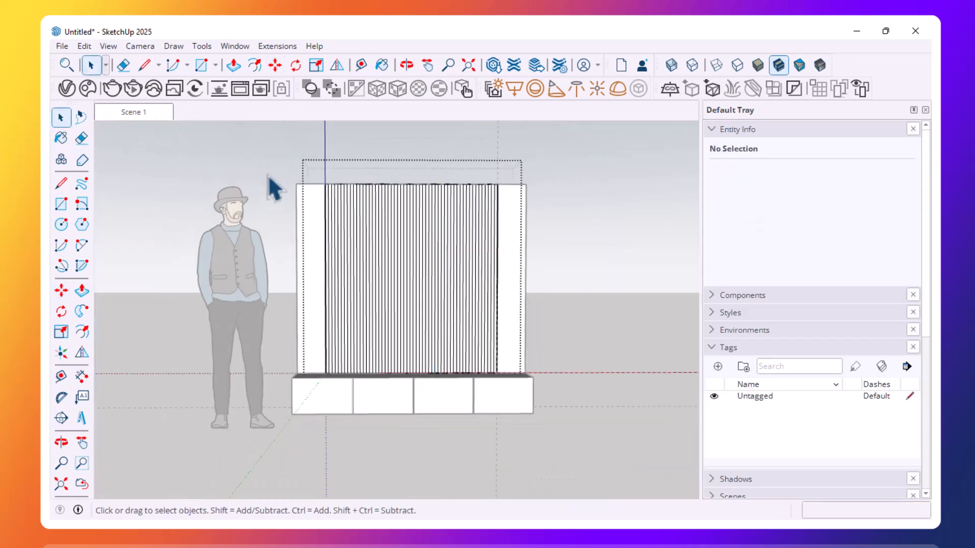
pyautogui.click(268, 175)
pyautogui.scroll(3, 472, 222)
pyautogui.scroll(1, 277, 219)
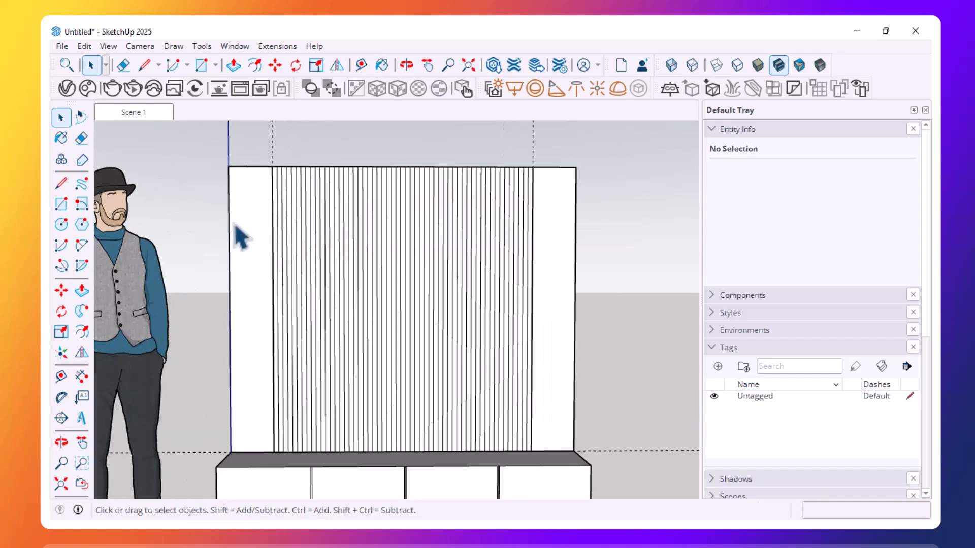
# Step: Draw a rectangle about 3 cm wide and 165 cm high over the leftmost strip of the central panel
pyautogui.click(61, 204)
pyautogui.scroll(1, 278, 295)
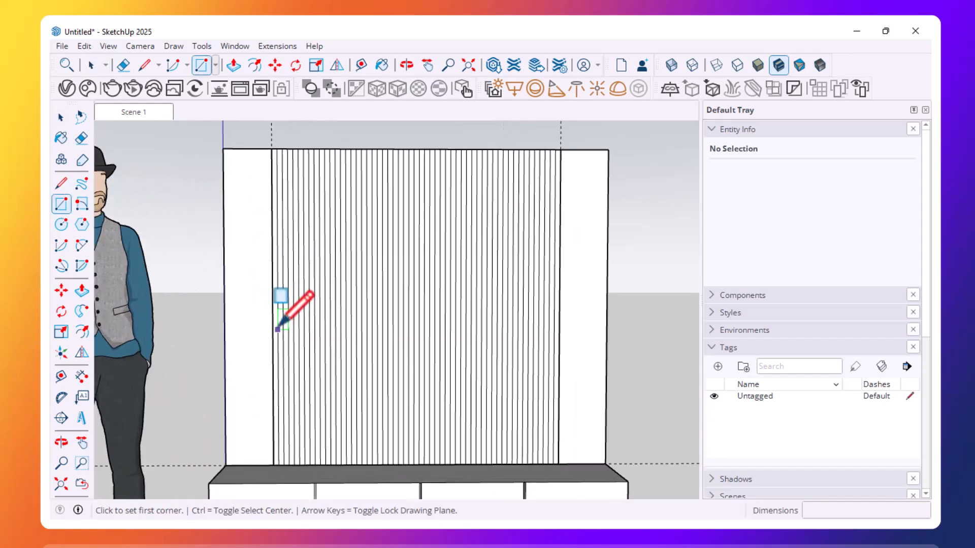
pyautogui.click(271, 149)
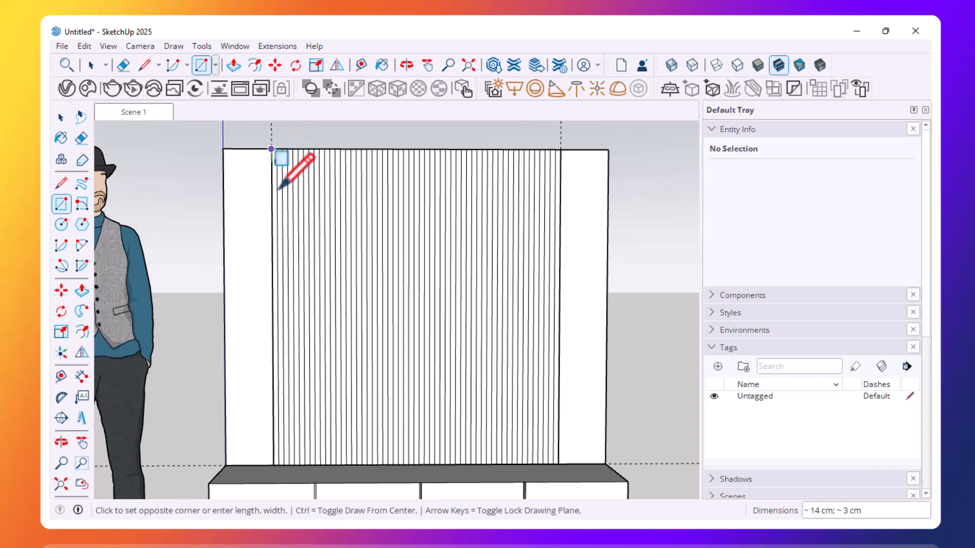
pyautogui.scroll(3, 278, 452)
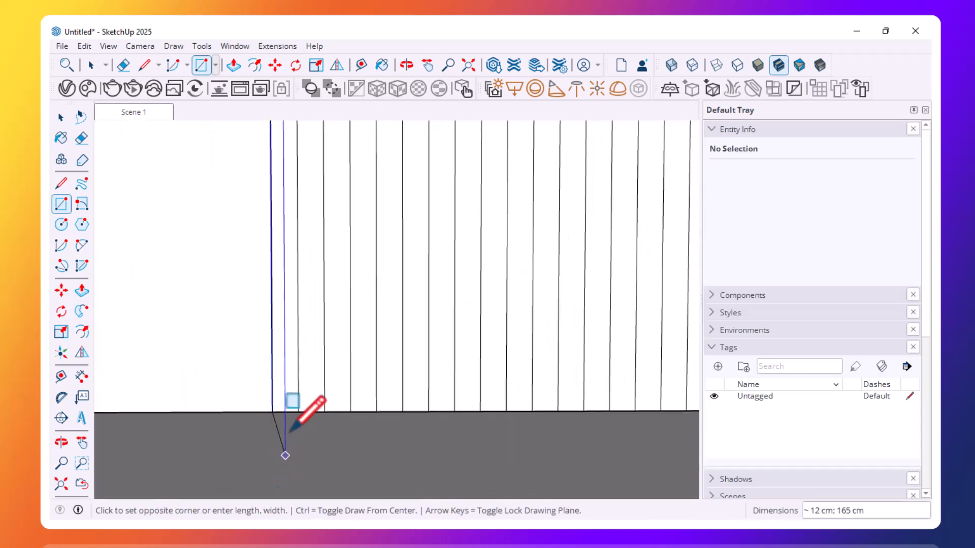
pyautogui.click(62, 118)
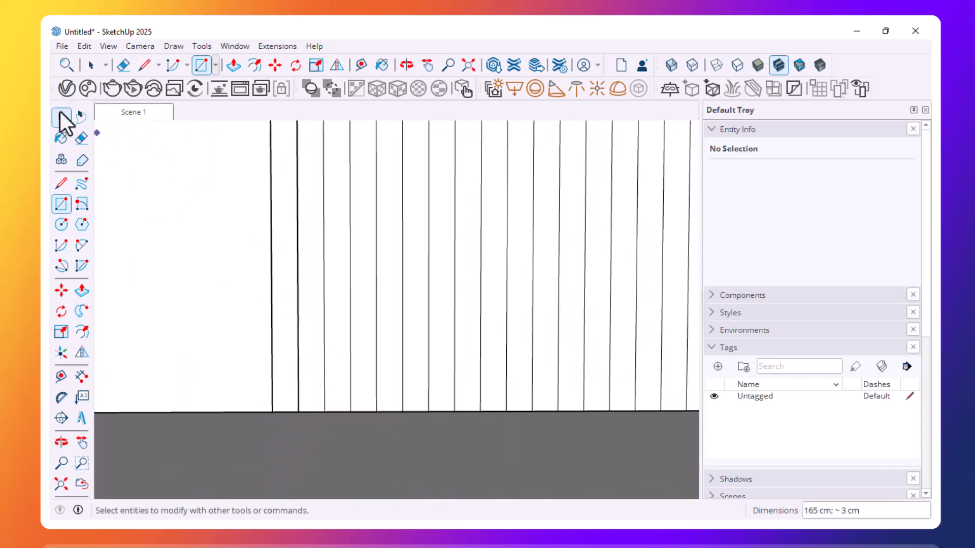
# Step: Make the narrow rectangle over the leftmost strip a group and open that group for editing
pyautogui.scroll(3, 271, 387)
pyautogui.click(299, 394)
pyautogui.scroll(-2, 295, 394)
pyautogui.rightClick(297, 397)
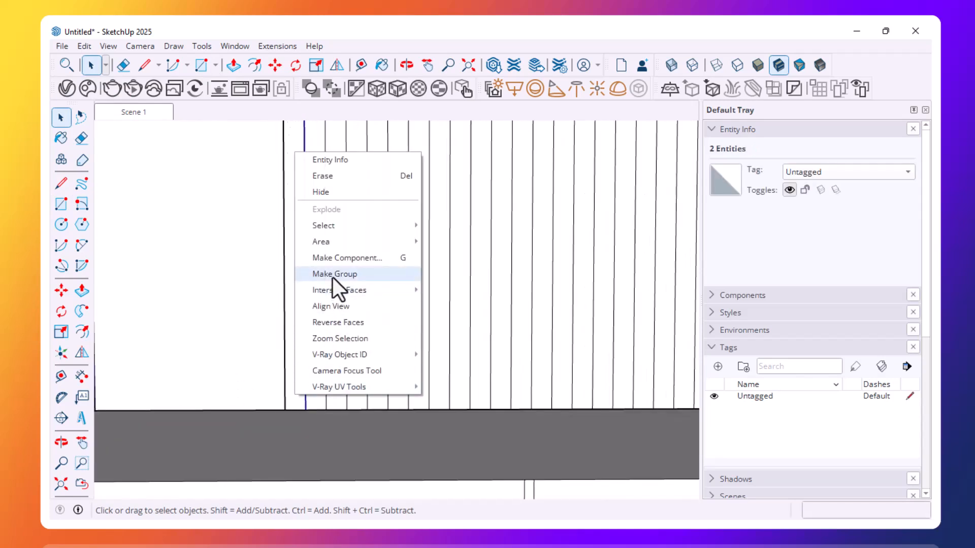
pyautogui.click(333, 278)
pyautogui.scroll(-3, 307, 378)
pyautogui.doubleClick(302, 363)
pyautogui.scroll(-2, 300, 367)
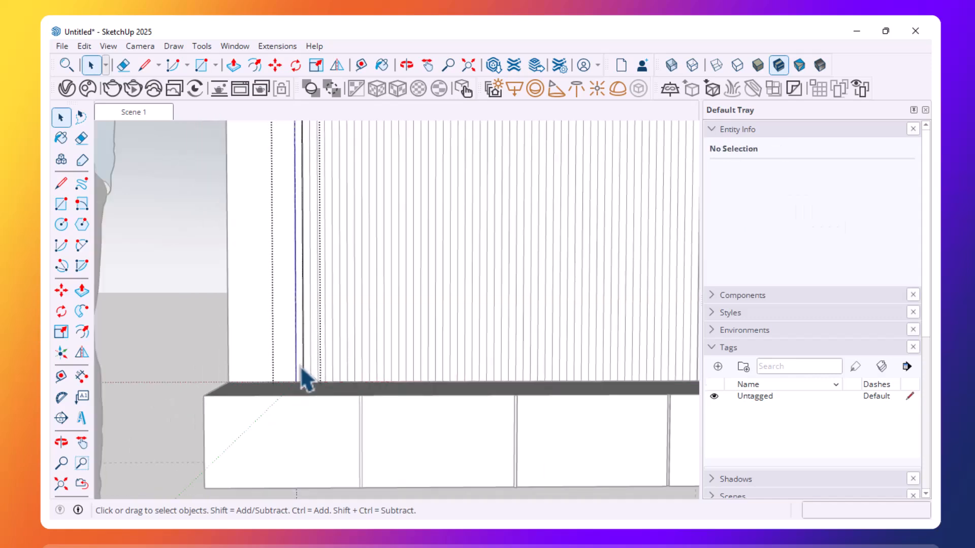
# Step: Extrude the narrow strip's front face 3 cm outward from the wall panel
pyautogui.click(82, 290)
pyautogui.scroll(3, 309, 299)
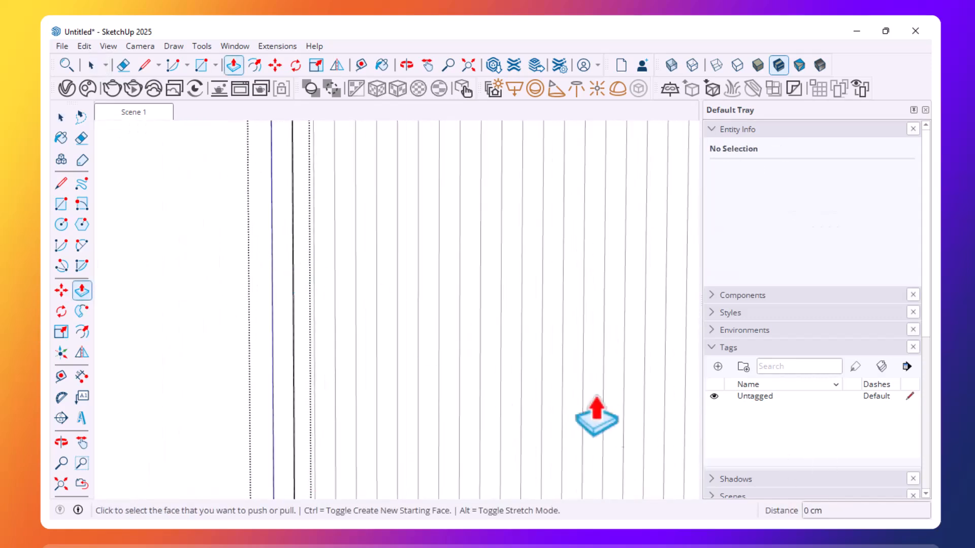
pyautogui.scroll(-2, 316, 406)
pyautogui.scroll(-4, 316, 407)
pyautogui.moveTo(597, 281); pyautogui.dragTo(468, 374, button='middle')
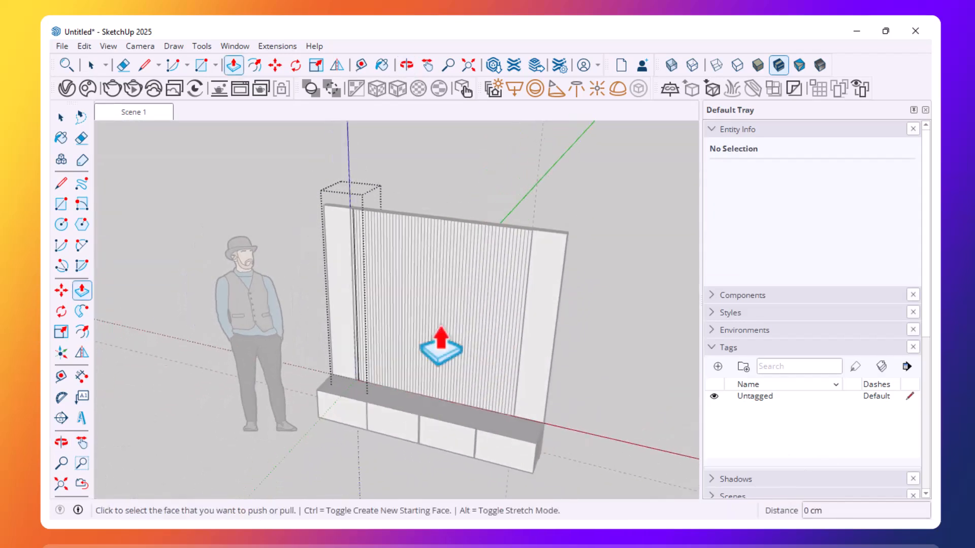
pyautogui.scroll(6, 347, 238)
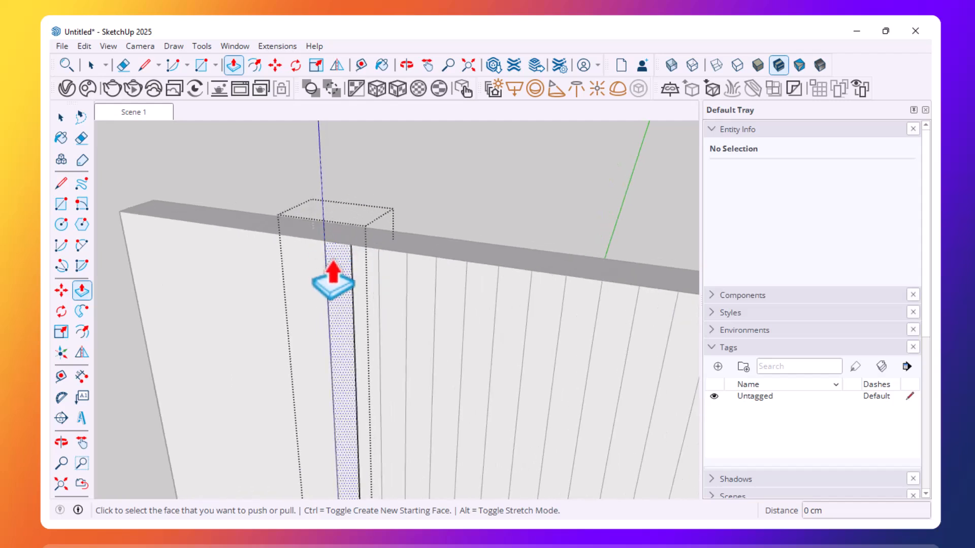
pyautogui.click(336, 284)
pyautogui.scroll(-3, 321, 287)
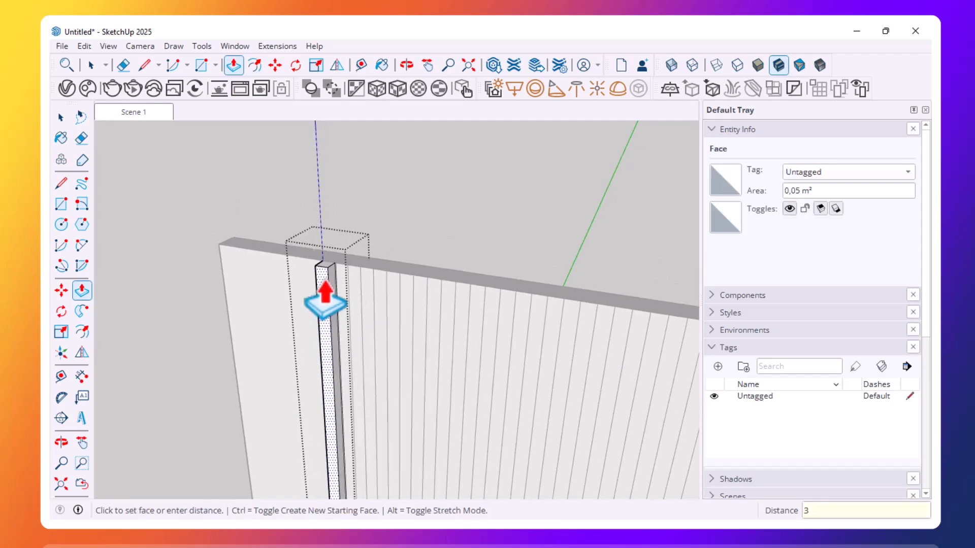
pyautogui.write('3')
pyautogui.press('Return')
pyautogui.scroll(-3, 349, 283)
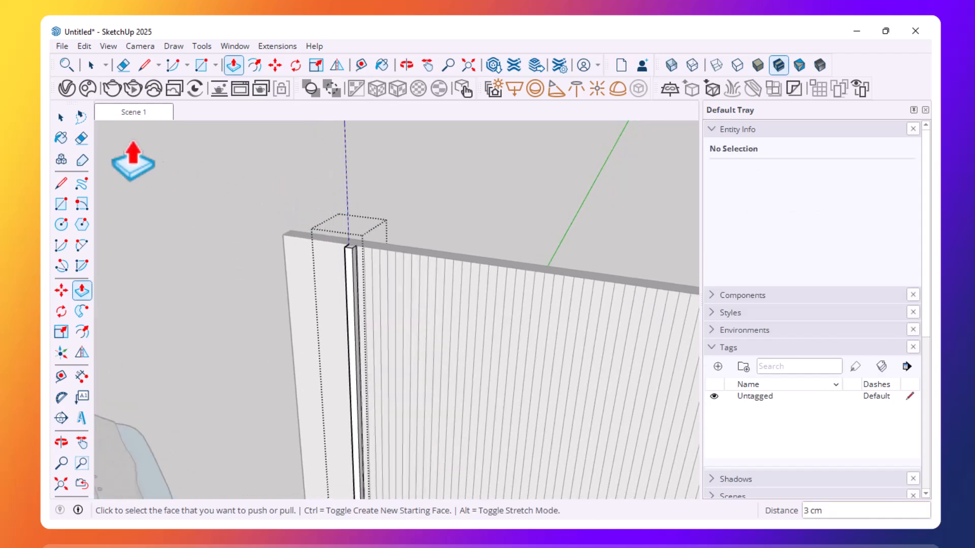
# Step: Close the slat's group, select the whole slat and restore the Scene 1 view
pyautogui.click(61, 118)
pyautogui.scroll(4, 355, 244)
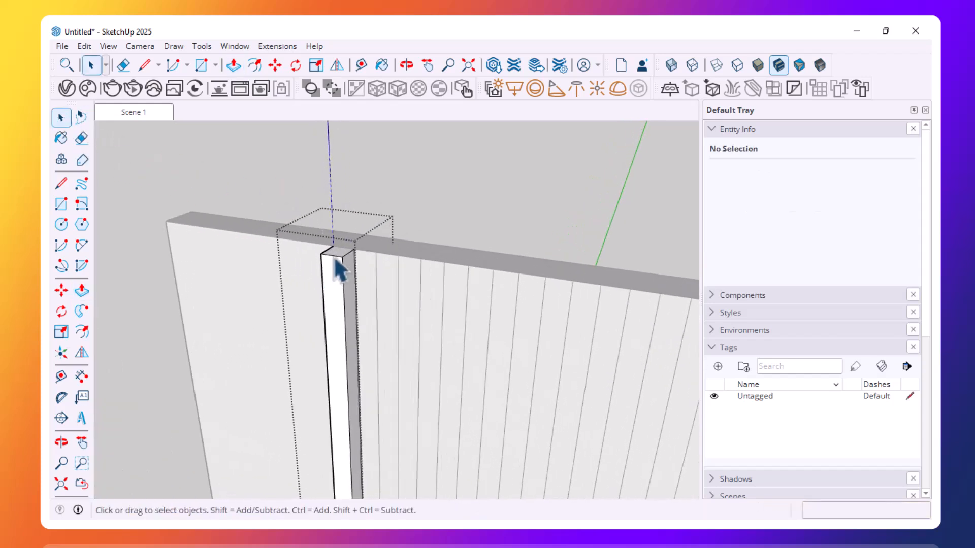
pyautogui.click(337, 257)
pyautogui.scroll(-2, 340, 260)
pyautogui.click(410, 230)
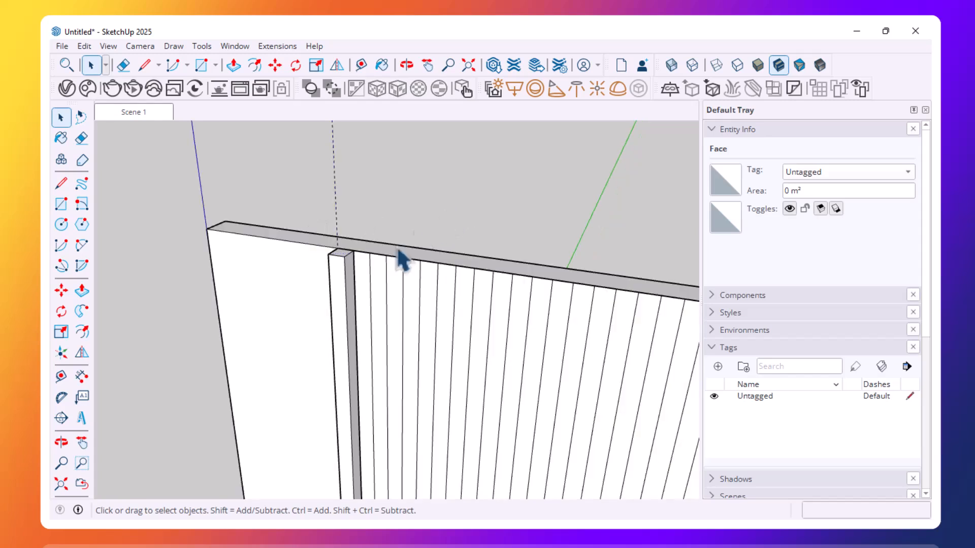
pyautogui.click(351, 273)
pyautogui.scroll(1, 350, 269)
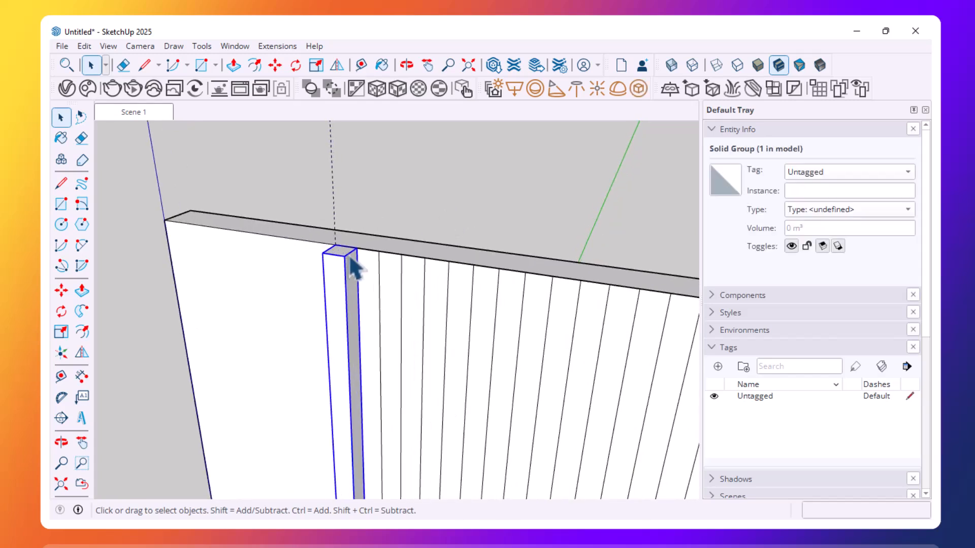
pyautogui.scroll(-1, 349, 259)
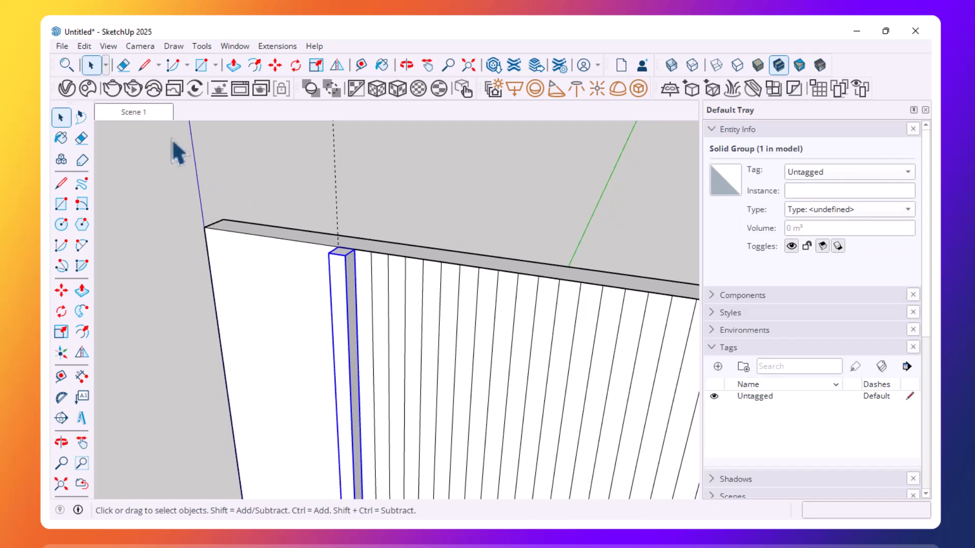
pyautogui.click(132, 113)
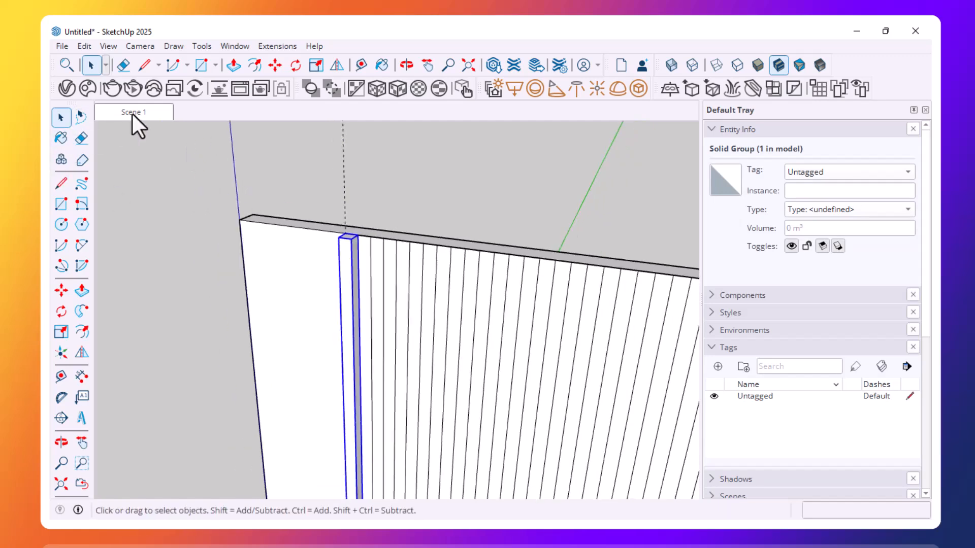
pyautogui.scroll(10, 372, 246)
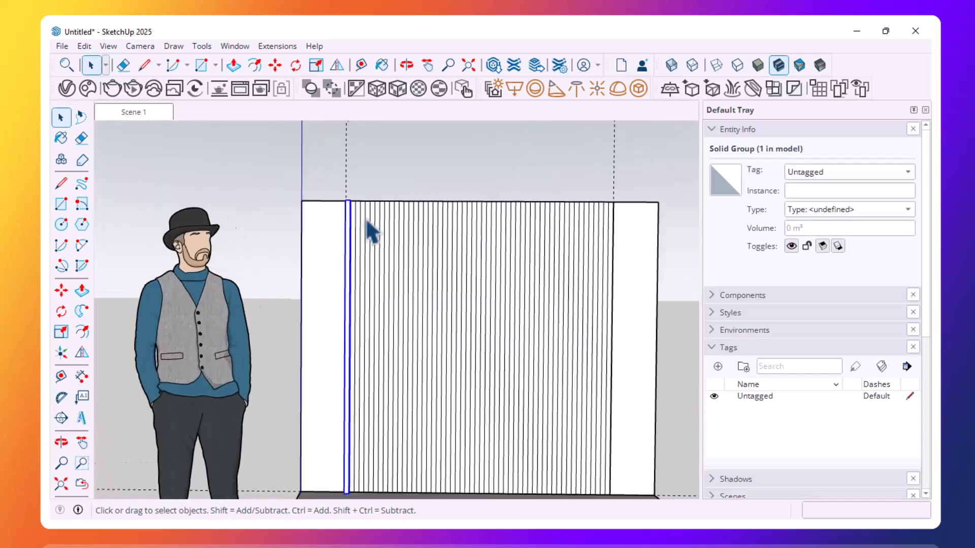
pyautogui.scroll(2, 364, 214)
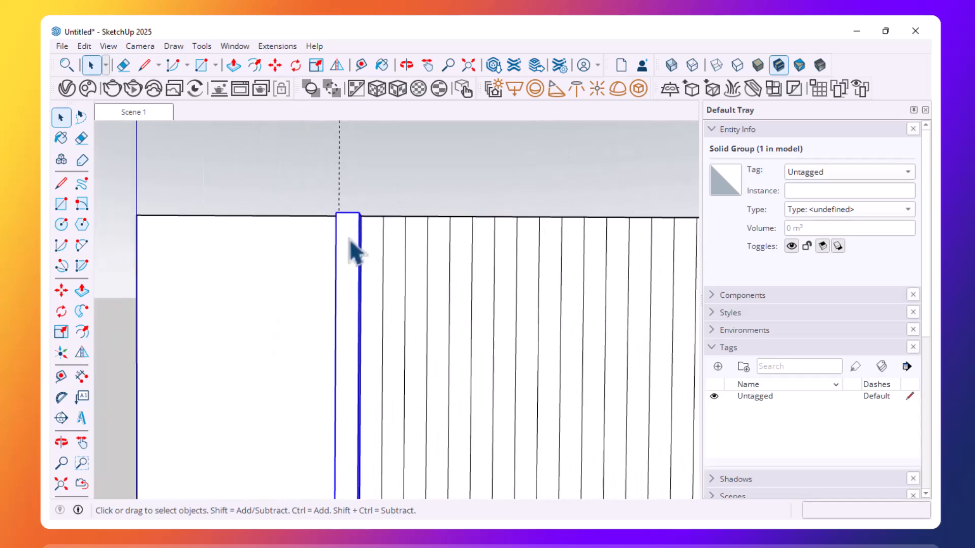
# Step: Copy the slat about 5 cm to the right, leaving one strip free, and repeat the copy 54 times
pyautogui.press('m')
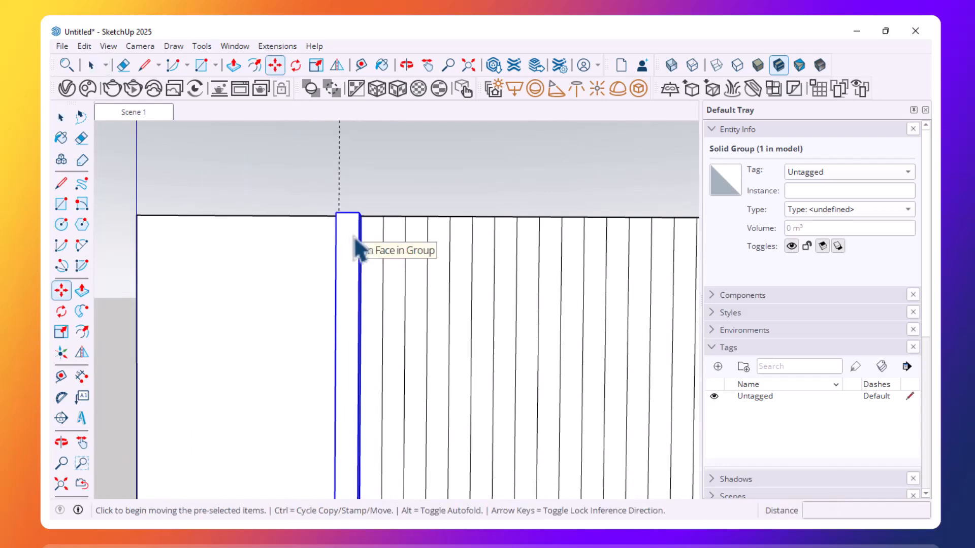
pyautogui.press('ctrl')
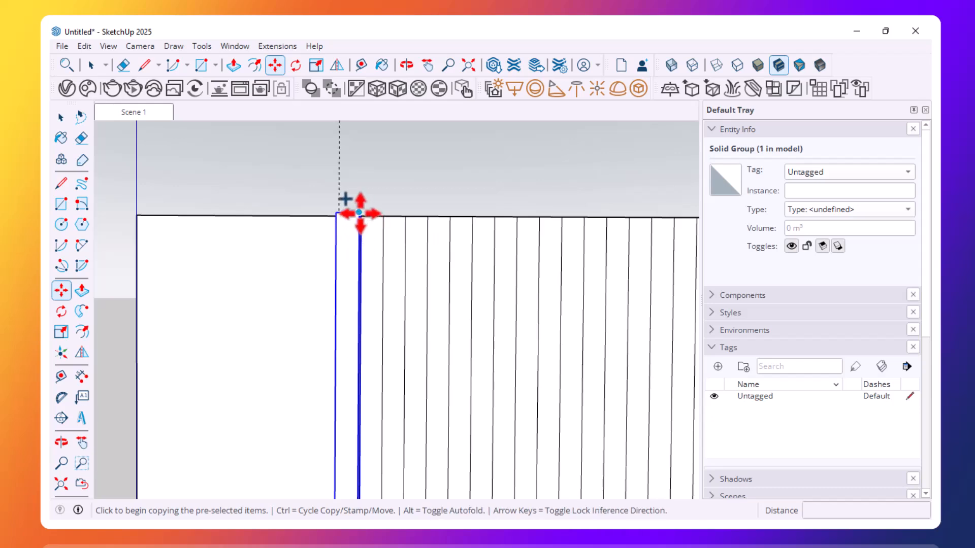
pyautogui.click(359, 213)
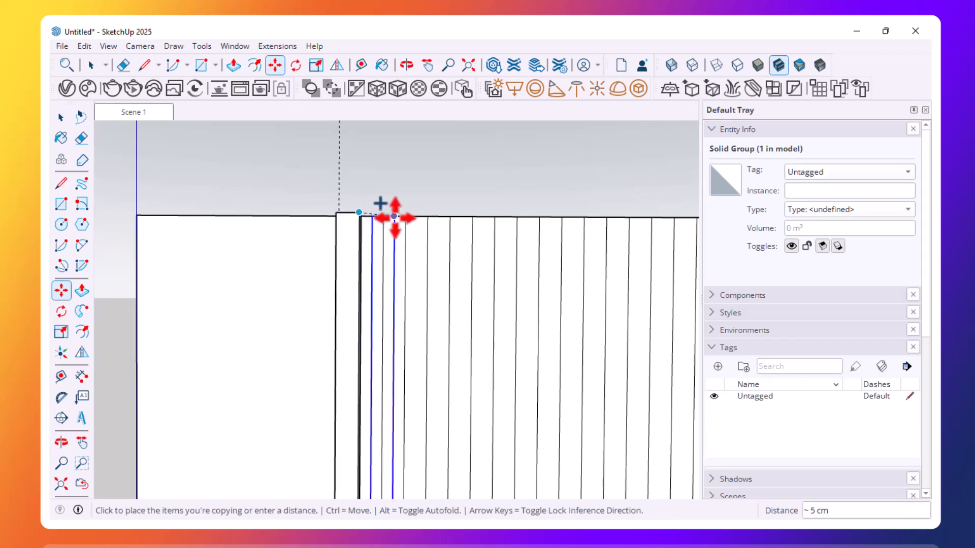
pyautogui.click(396, 217)
pyautogui.scroll(2, 337, 216)
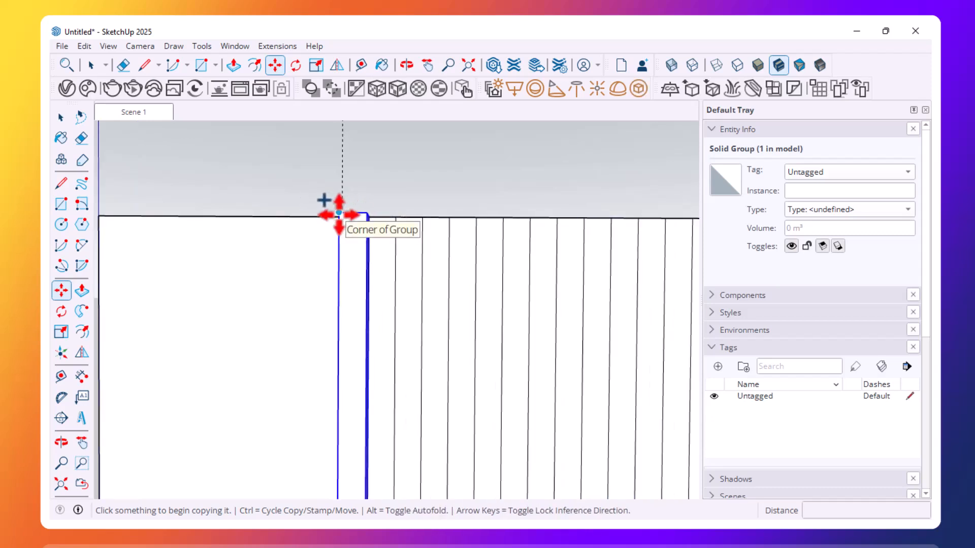
pyautogui.click(338, 212)
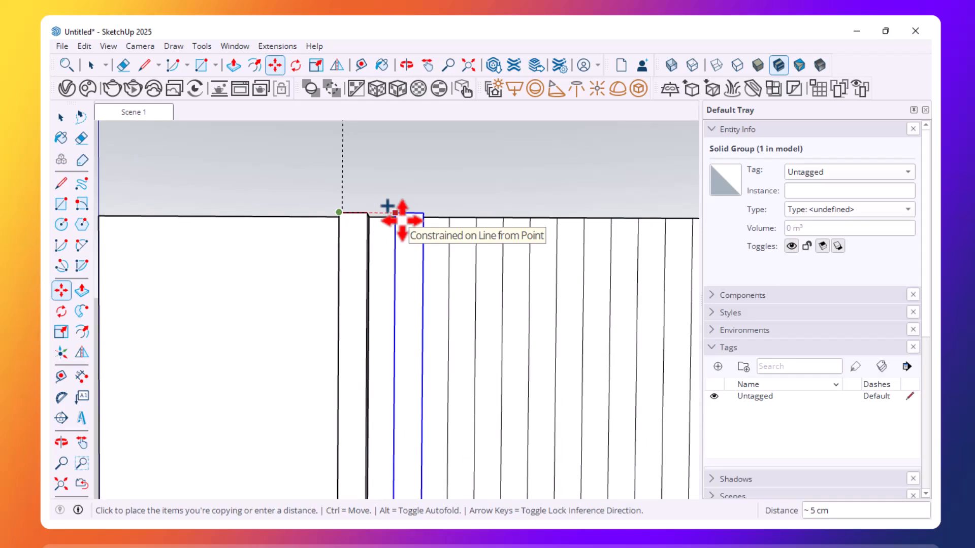
pyautogui.click(395, 213)
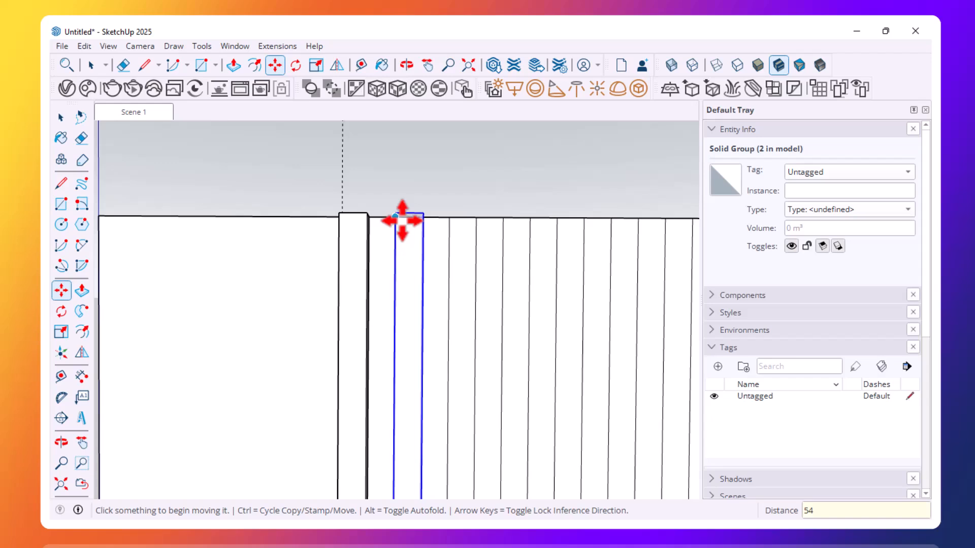
pyautogui.press('Return')
pyautogui.scroll(-4, 402, 220)
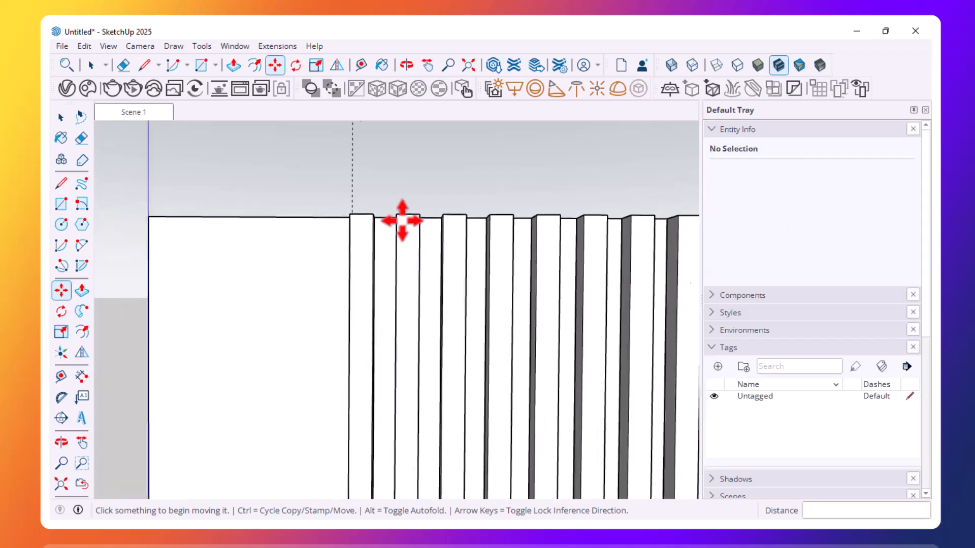
pyautogui.scroll(-6, 326, 228)
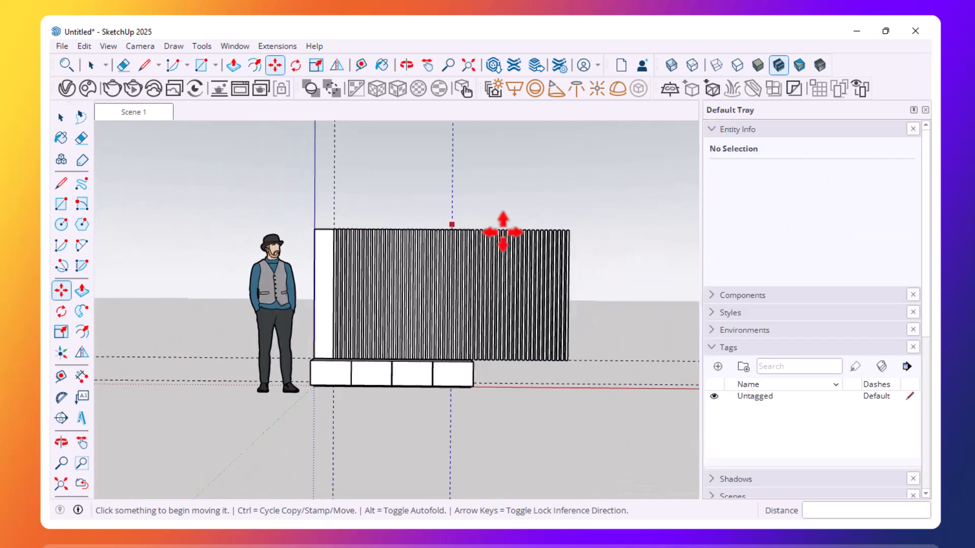
# Step: Delete the surplus slats that extend well past the wall panel's right side
pyautogui.scroll(2, 501, 228)
pyautogui.press('space')
pyautogui.moveTo(592, 350); pyautogui.dragTo(656, 448)
pyautogui.press('Delete')
pyautogui.scroll(1, 509, 220)
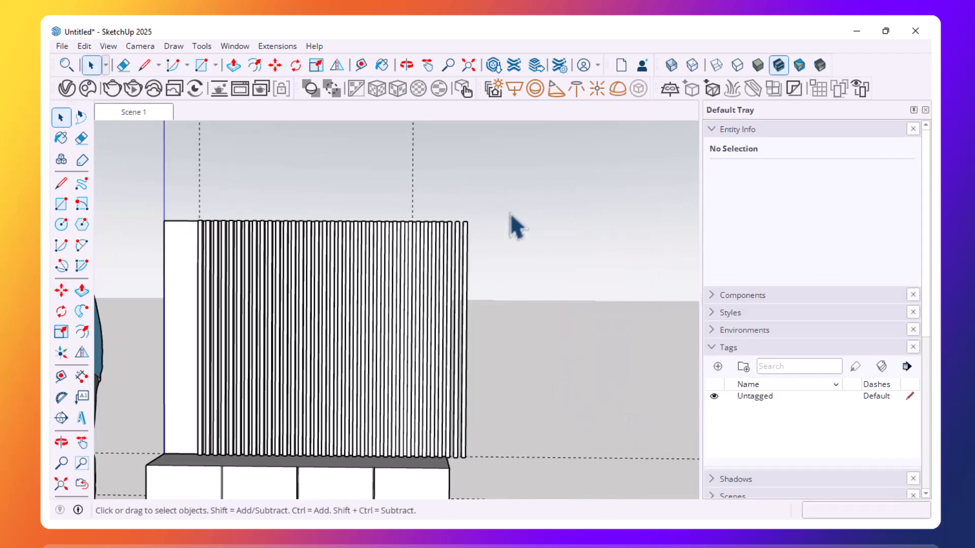
# Step: Try to delete the remaining slats beyond the right guide together, and undo the deletions
pyautogui.scroll(3, 431, 228)
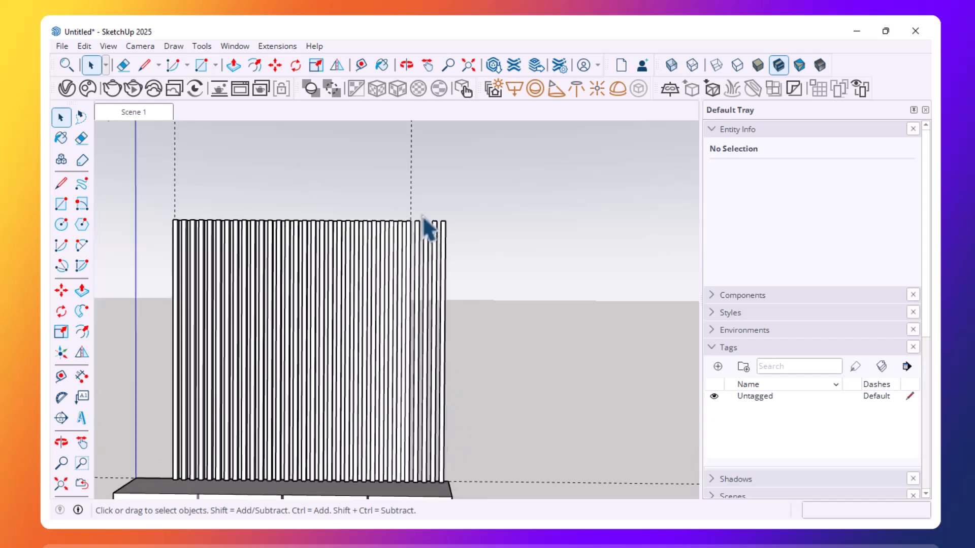
pyautogui.moveTo(413, 261); pyautogui.dragTo(413, 260)
pyautogui.press('Delete')
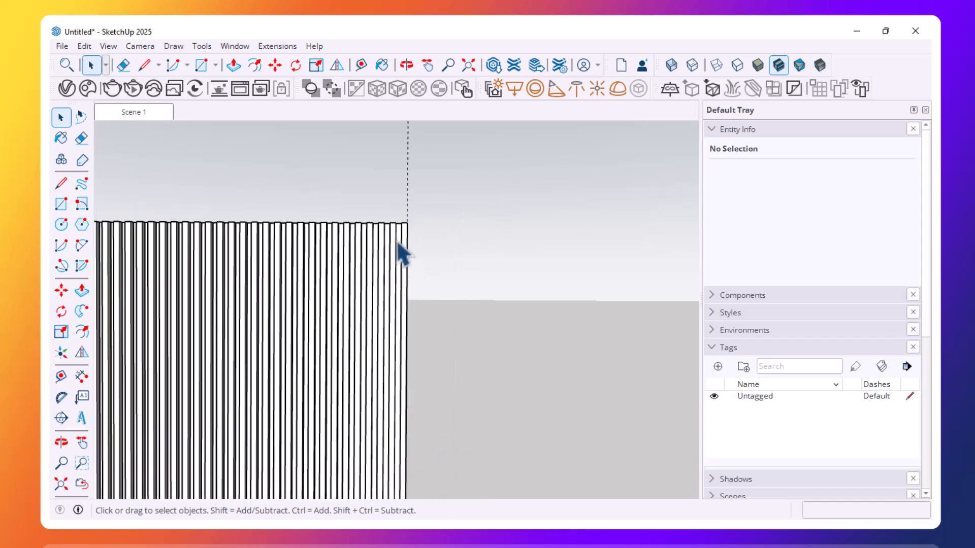
pyautogui.scroll(2, 398, 231)
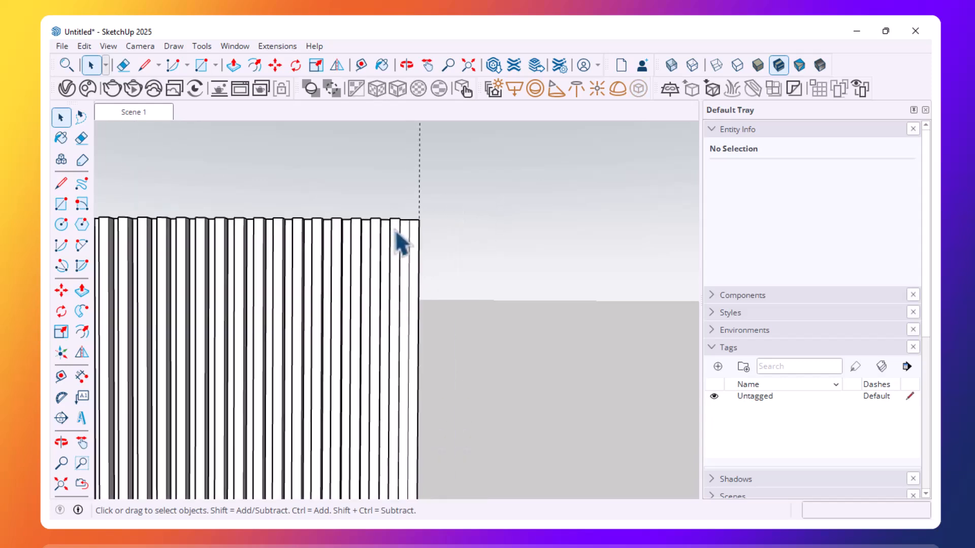
pyautogui.scroll(-2, 399, 232)
pyautogui.scroll(-3, 412, 237)
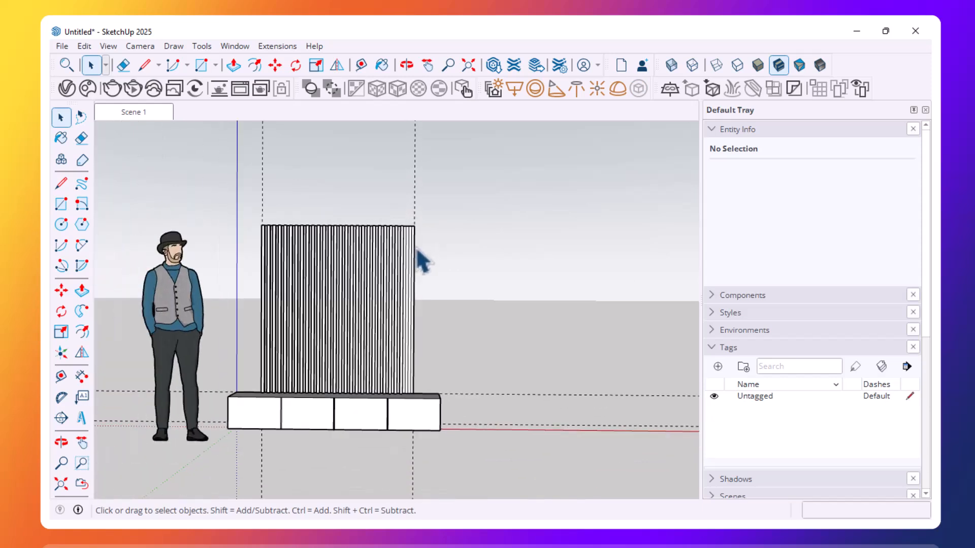
pyautogui.hotkey('ctrl', 'z')
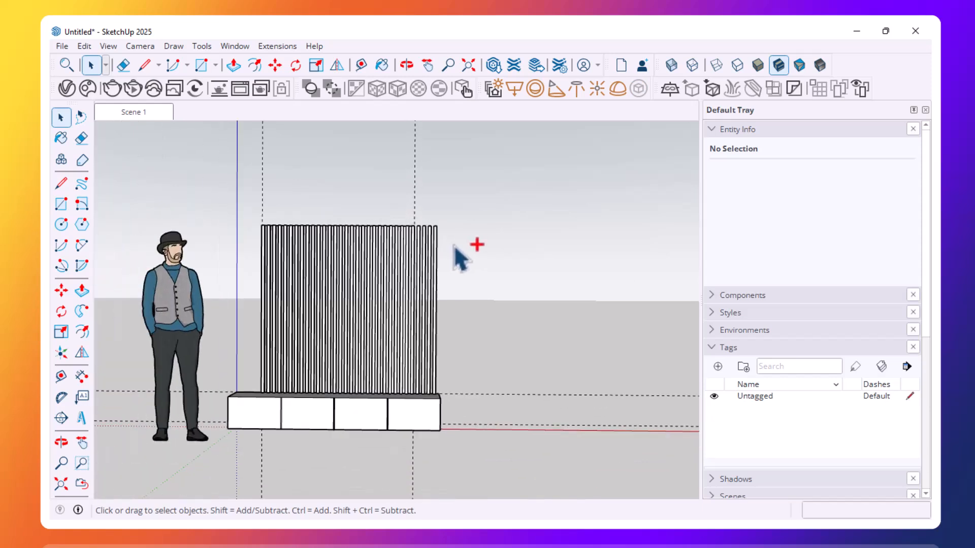
pyautogui.hotkey('ctrl', 'z')
# Step: Delete the remaining slats one after another from the plain side section right of the right-hand vertical guide
pyautogui.scroll(1, 467, 252)
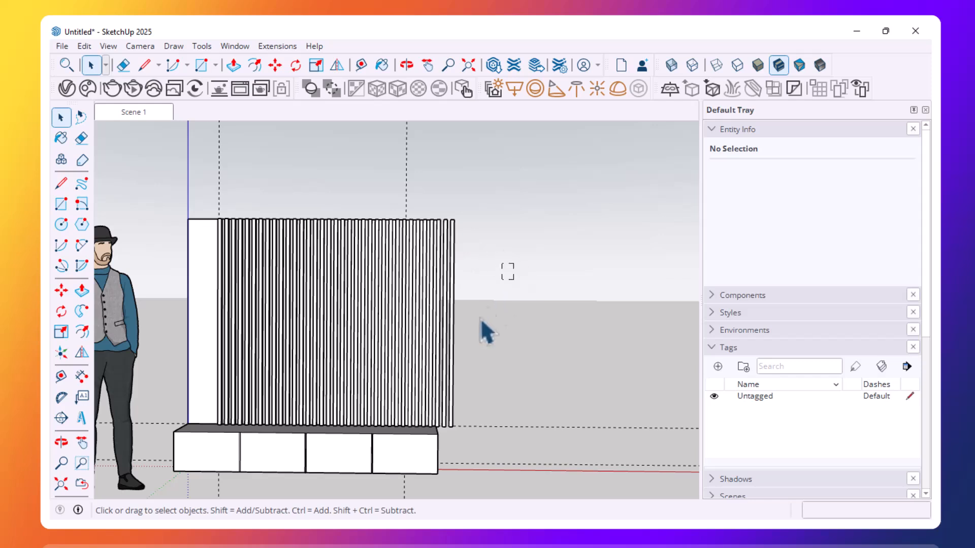
pyautogui.click(454, 375)
pyautogui.press('Delete')
pyautogui.scroll(1, 412, 245)
pyautogui.scroll(2, 412, 246)
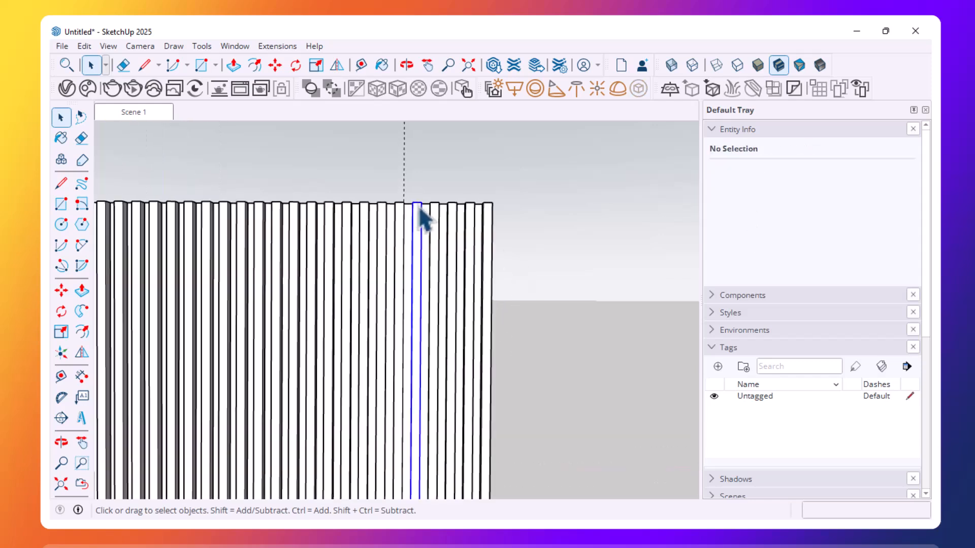
pyautogui.click(434, 216)
pyautogui.press('Delete')
pyautogui.click(453, 216)
pyautogui.press('Delete')
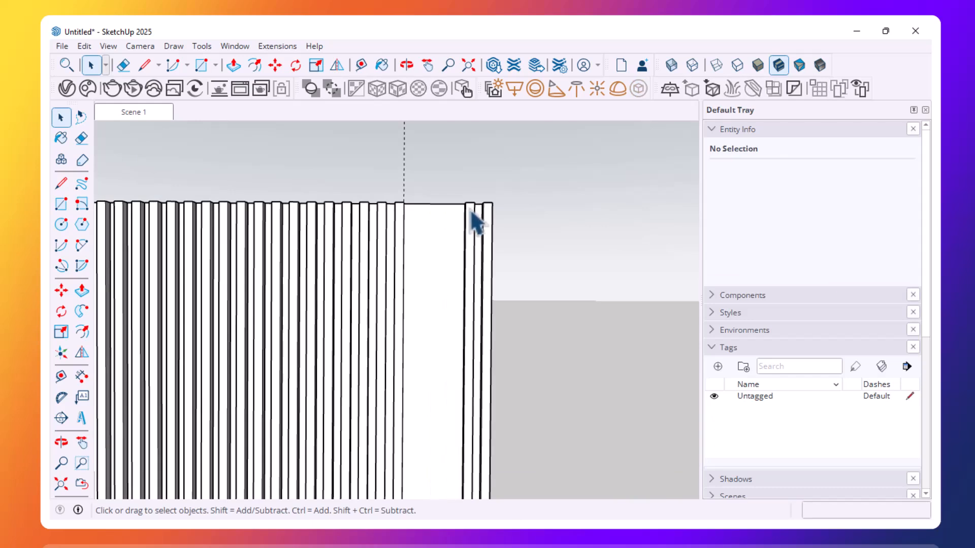
pyautogui.click(471, 217)
pyautogui.press('Delete')
pyautogui.scroll(-4, 490, 218)
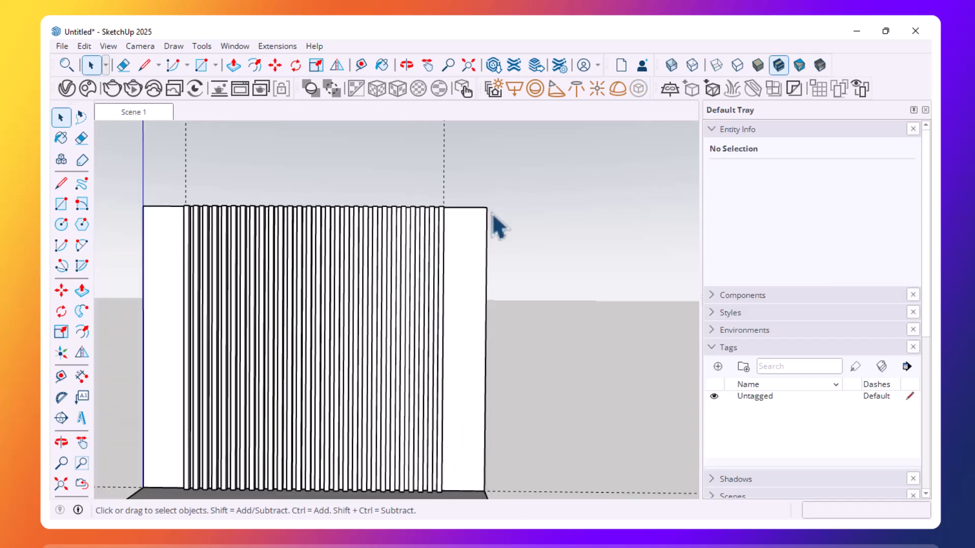
pyautogui.press('o')
pyautogui.moveTo(508, 223); pyautogui.dragTo(500, 250)
pyautogui.press('space')
pyautogui.scroll(2, 384, 271)
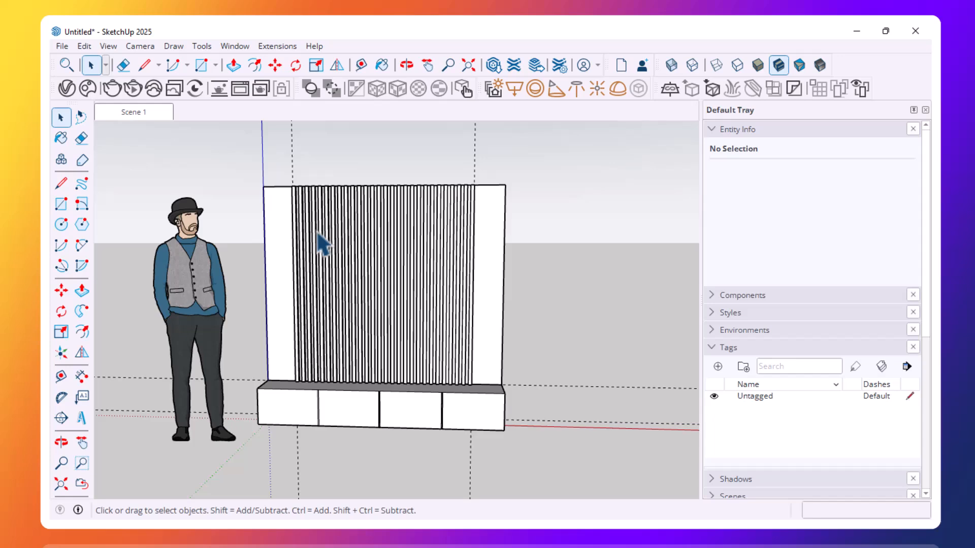
# Step: Restore the Scene 1 view and measure the height of the first slat from its bottom corner to its top corner
pyautogui.scroll(1, 251, 177)
pyautogui.click(139, 115)
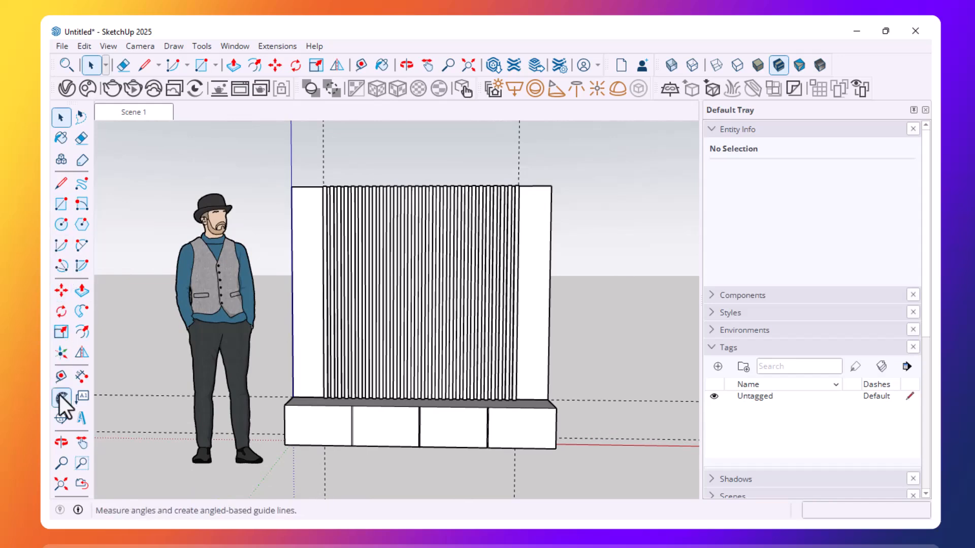
pyautogui.click(61, 377)
pyautogui.scroll(5, 335, 380)
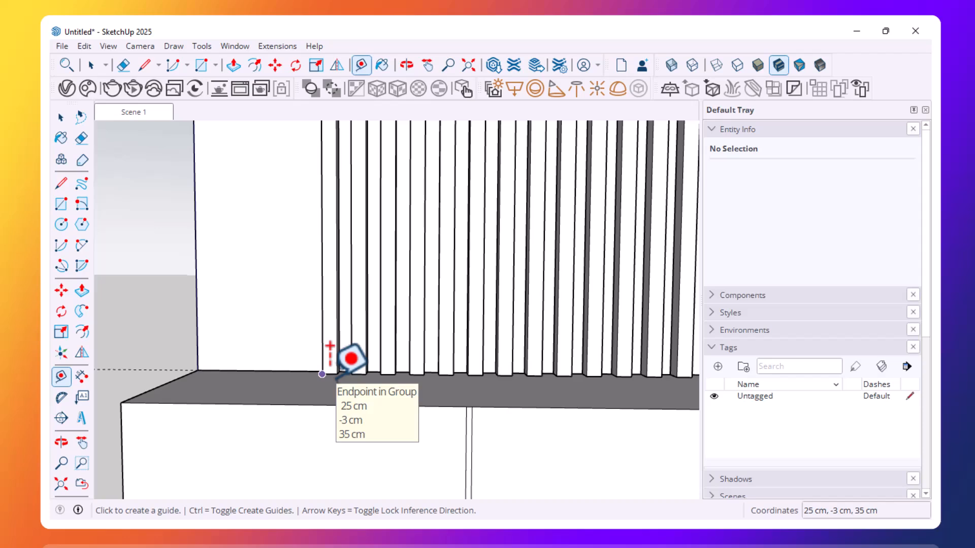
pyautogui.click(338, 375)
pyautogui.scroll(-5, 337, 379)
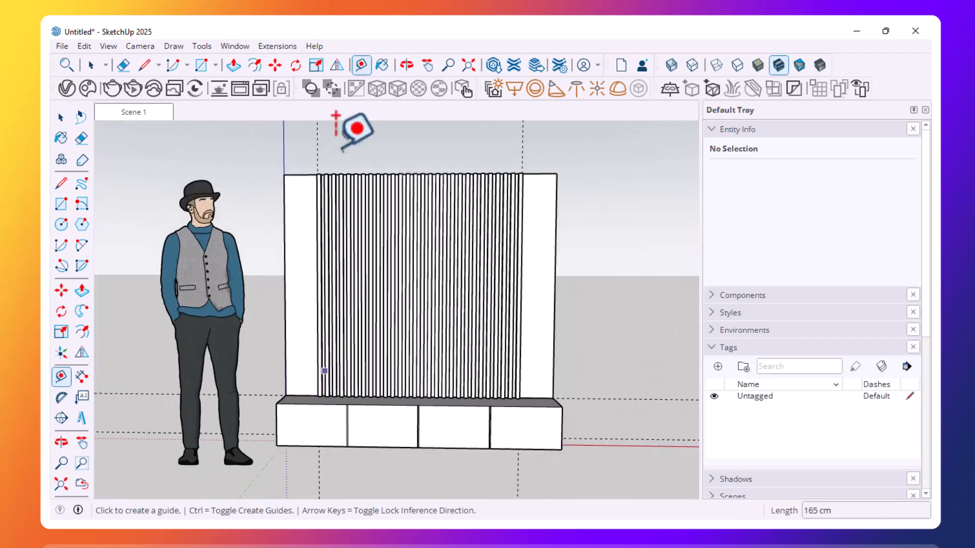
pyautogui.scroll(4, 325, 175)
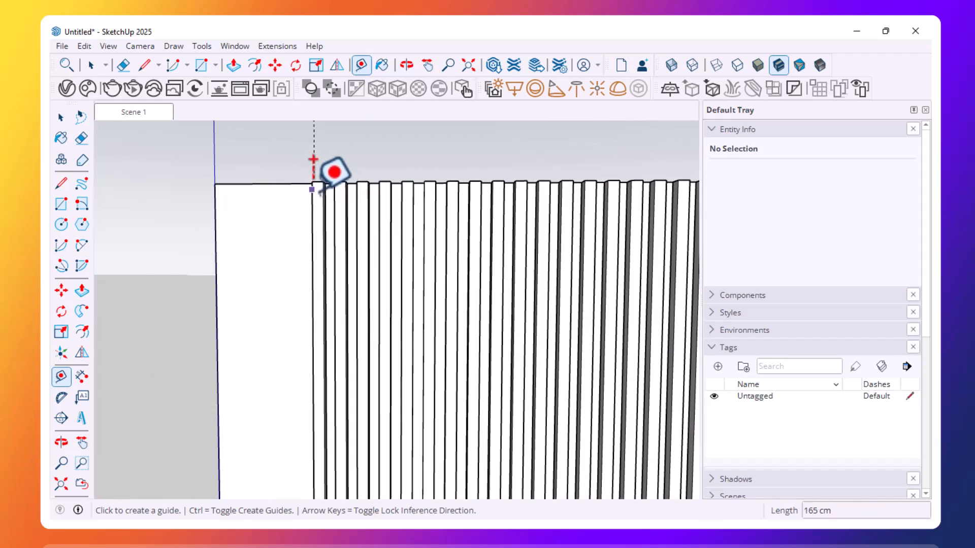
pyautogui.click(312, 182)
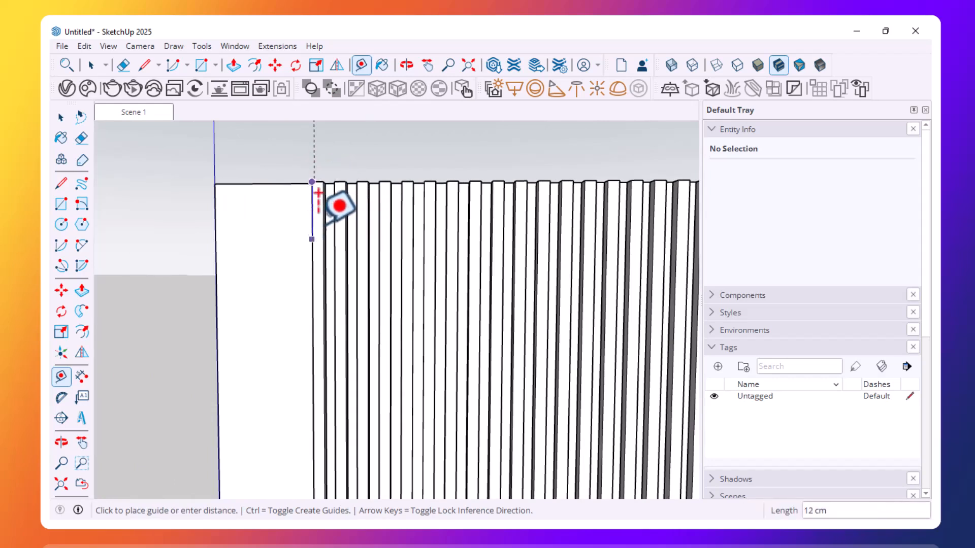
pyautogui.scroll(2, 318, 202)
pyautogui.press('Escape')
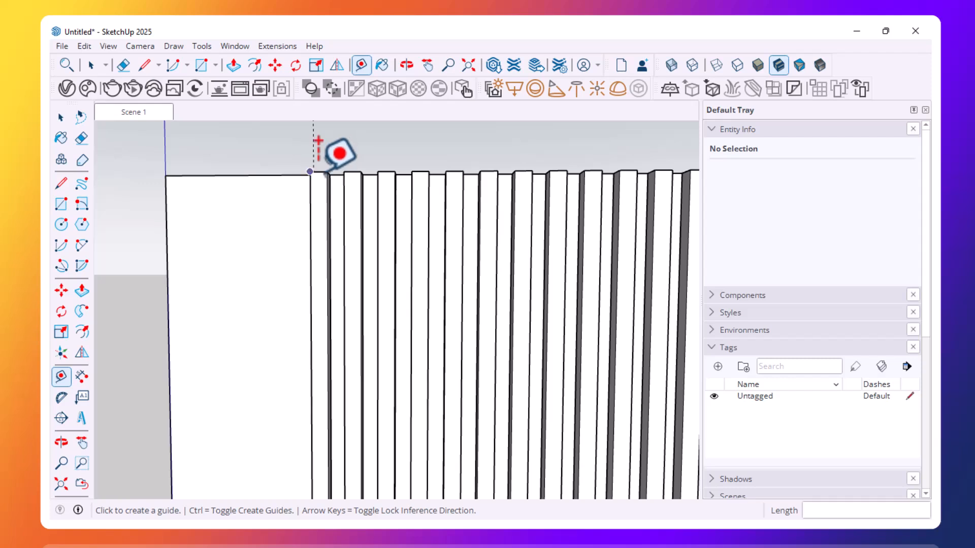
pyautogui.scroll(2, 318, 140)
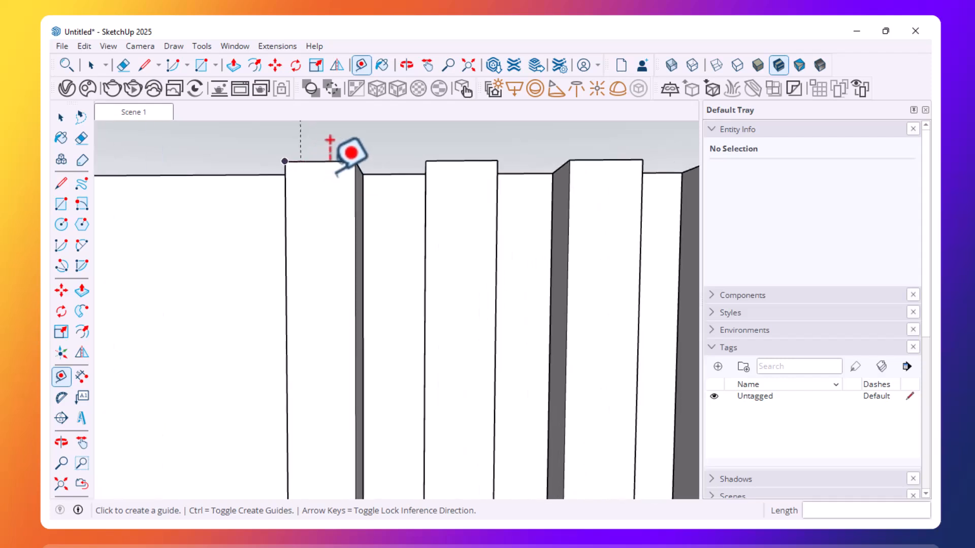
pyautogui.scroll(5, 342, 152)
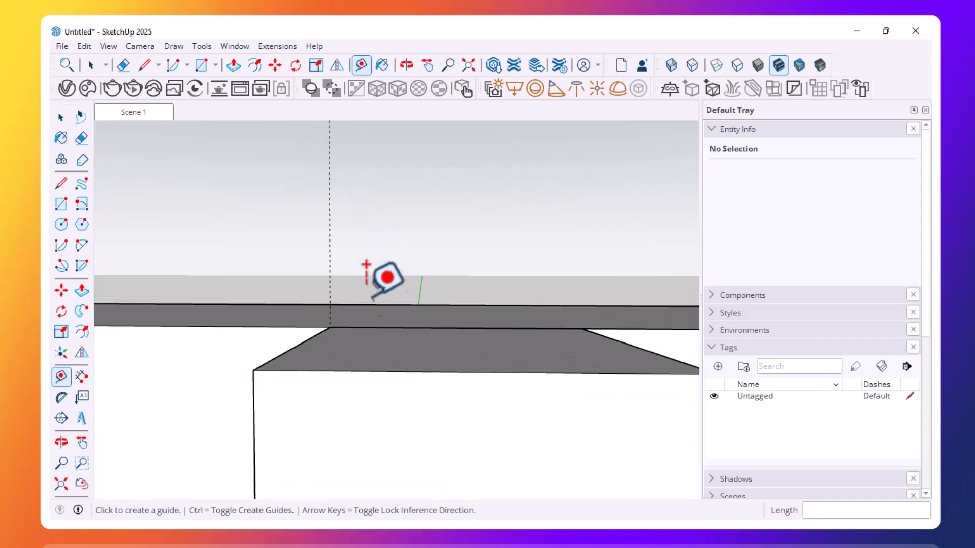
pyautogui.click(472, 382)
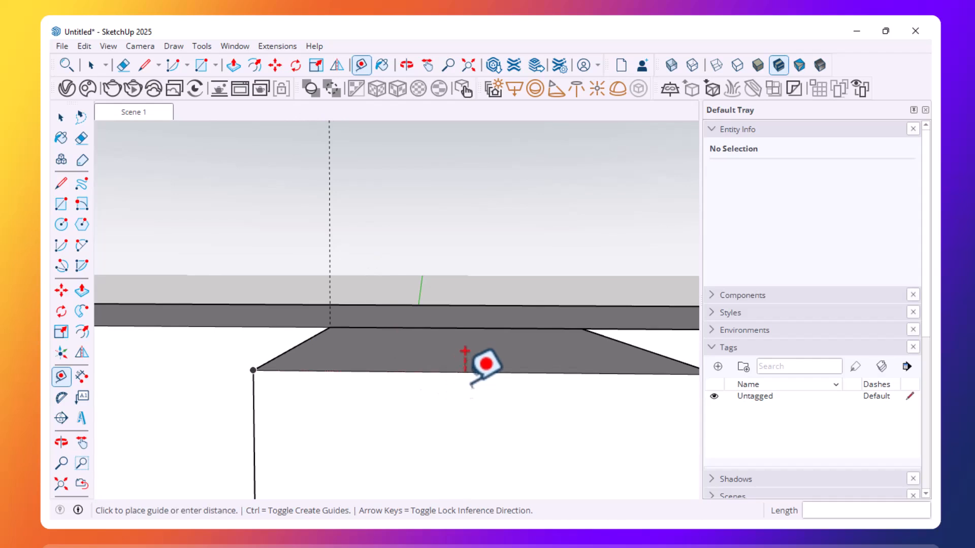
pyautogui.scroll(-3, 386, 269)
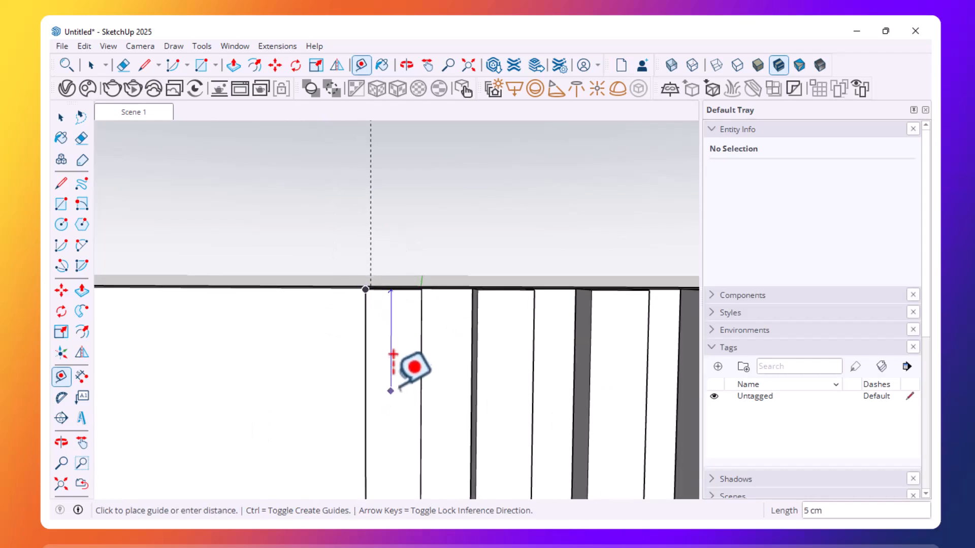
pyautogui.press('Escape')
pyautogui.scroll(-2, 362, 278)
pyautogui.scroll(-2, 361, 284)
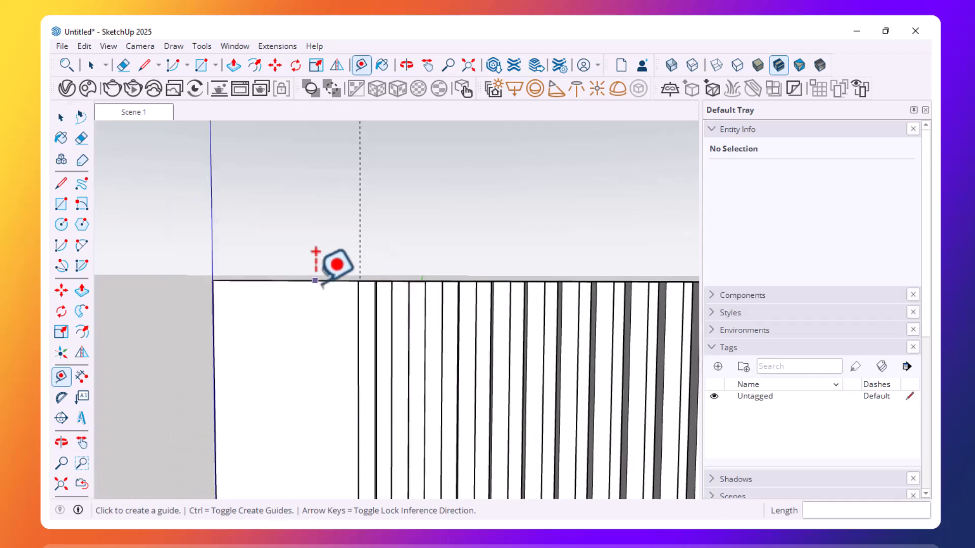
# Step: Place two horizontal guides across the slatted area, starting from the panel's top edge, with the lower one about 66 cm beneath the upper
pyautogui.click(322, 283)
pyautogui.scroll(-2, 320, 349)
pyautogui.scroll(-3, 312, 284)
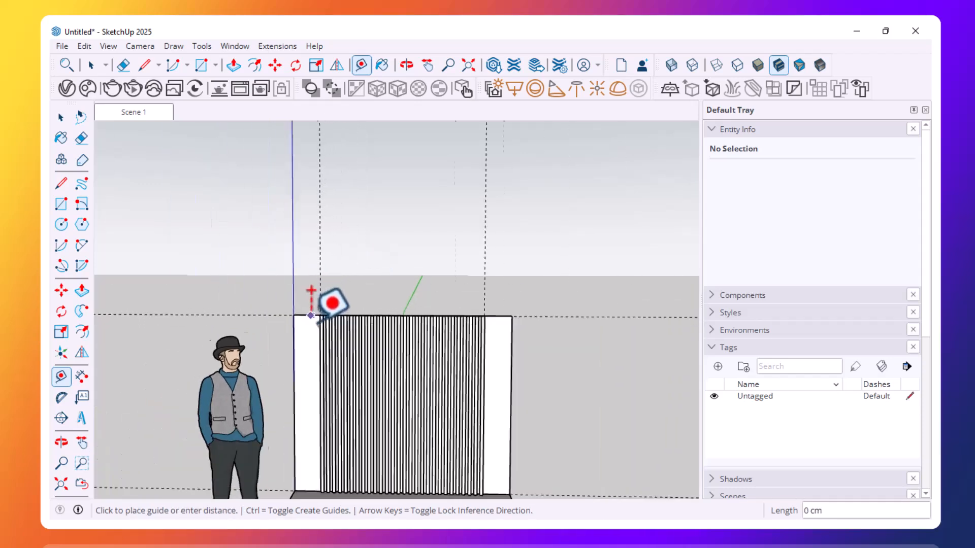
pyautogui.scroll(2, 310, 315)
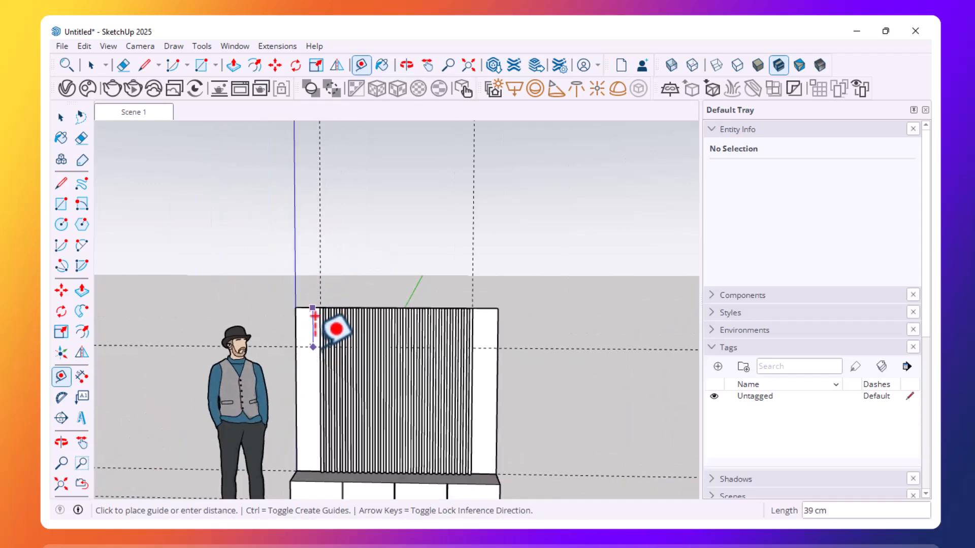
pyautogui.press('Escape')
pyautogui.scroll(2, 326, 320)
pyautogui.scroll(-3, 570, 148)
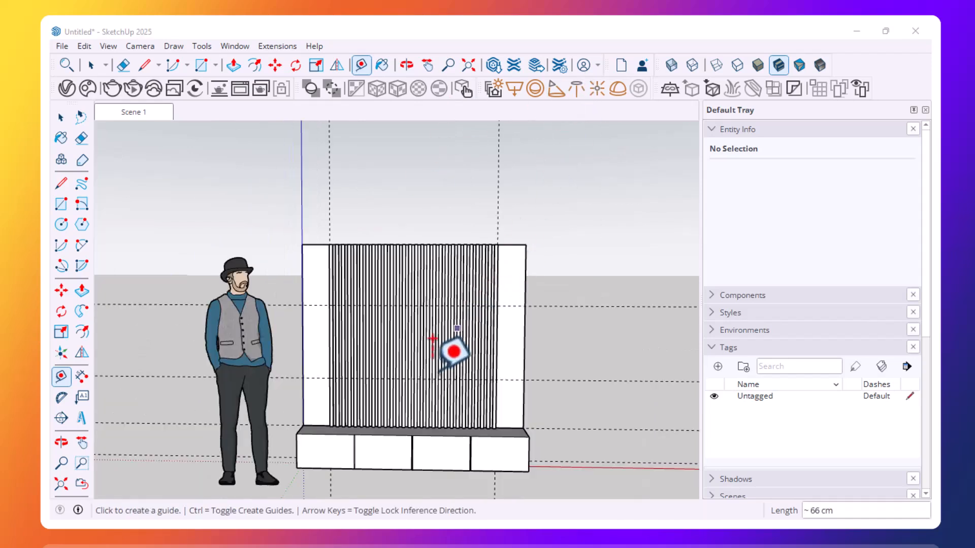
pyautogui.scroll(2, 442, 351)
pyautogui.scroll(1, 360, 372)
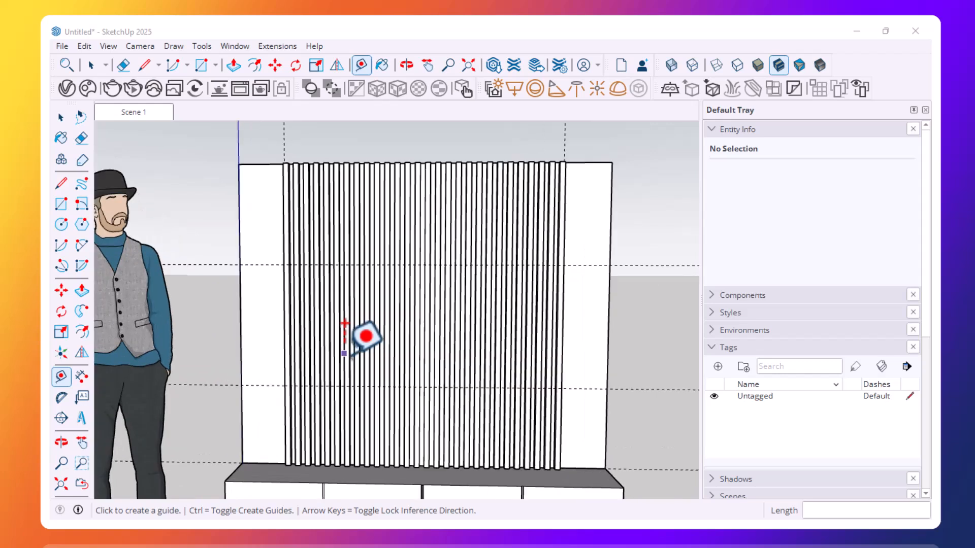
# Step: Draw a rectangle of about 0.99 m² on the slat fronts, spanning the area between the two horizontal and two vertical guides
pyautogui.click(61, 117)
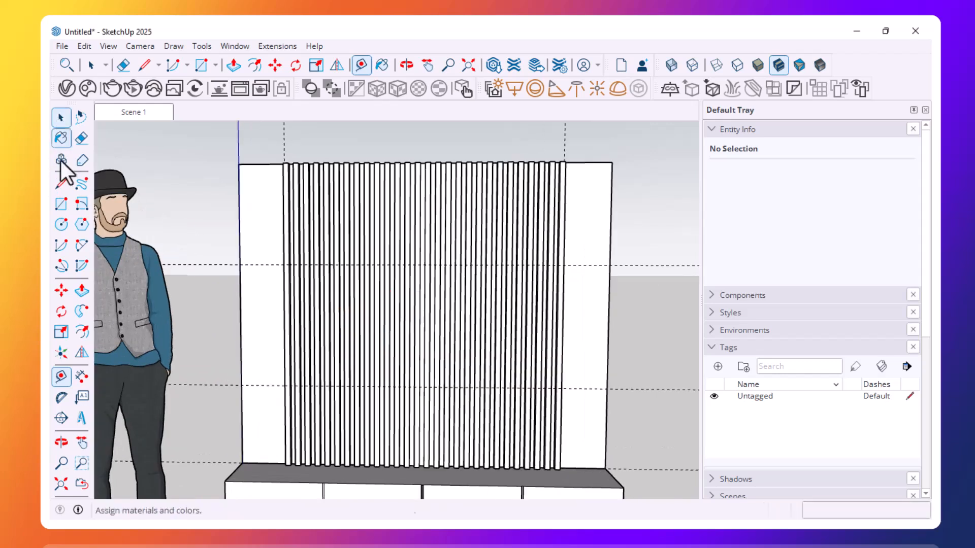
pyautogui.click(61, 204)
pyautogui.scroll(1, 248, 303)
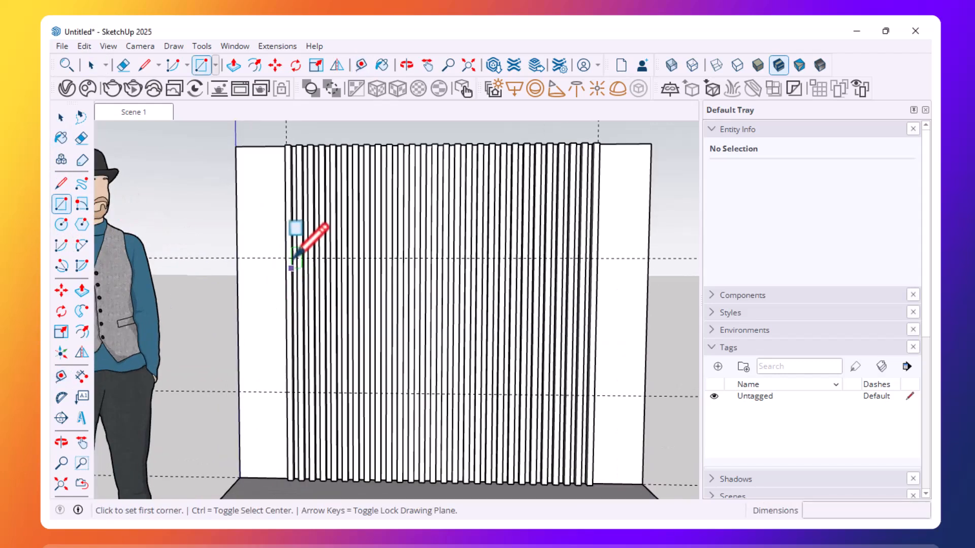
pyautogui.scroll(3, 374, 341)
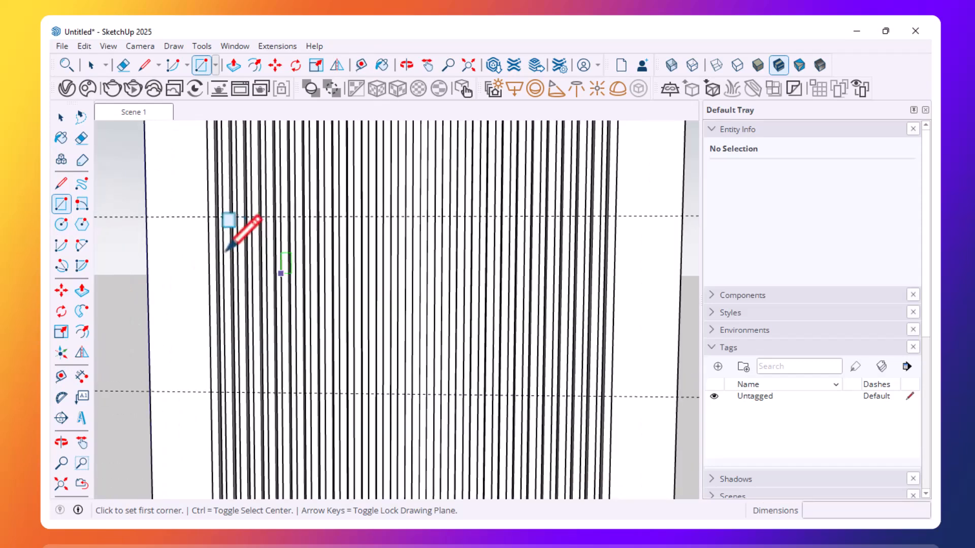
pyautogui.click(208, 217)
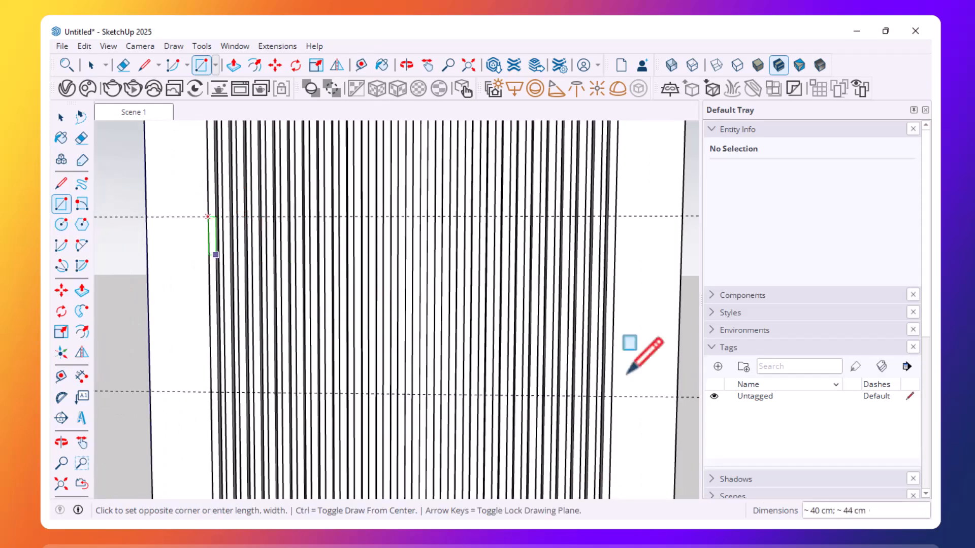
pyautogui.click(612, 396)
pyautogui.click(60, 117)
# Step: Make a group from the new rectangle's face and its edges
pyautogui.scroll(2, 235, 277)
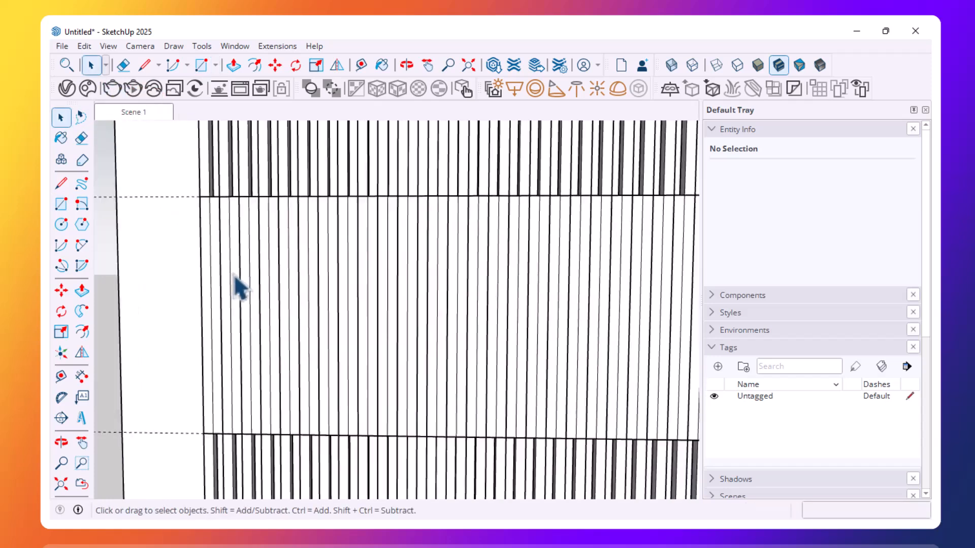
pyautogui.scroll(1, 229, 271)
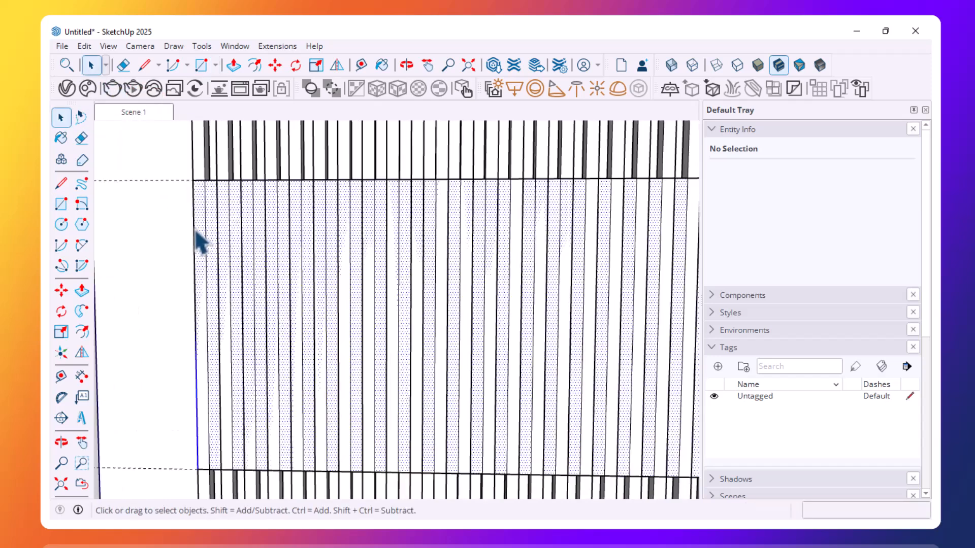
pyautogui.click(231, 249)
pyautogui.rightClick(248, 245)
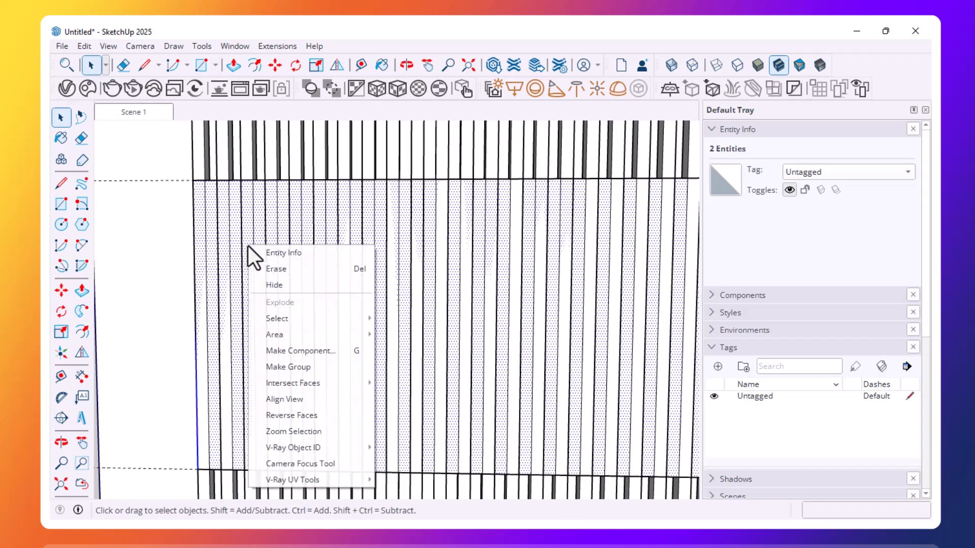
pyautogui.click(292, 365)
# Step: Open the rectangle group, extrude its face 1 cm outward from the slats, and leave the group
pyautogui.scroll(-2, 305, 342)
pyautogui.doubleClick(313, 269)
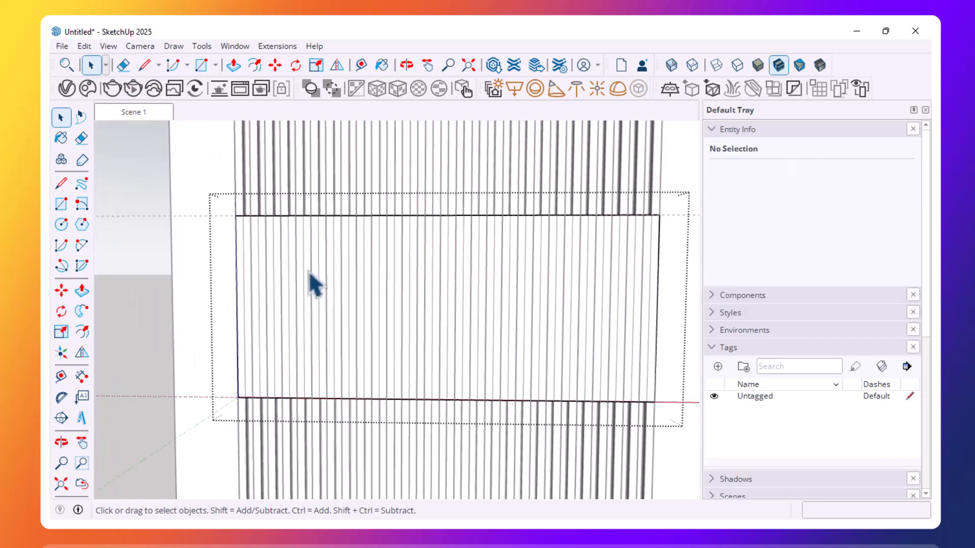
pyautogui.scroll(-1, 307, 271)
pyautogui.click(304, 295)
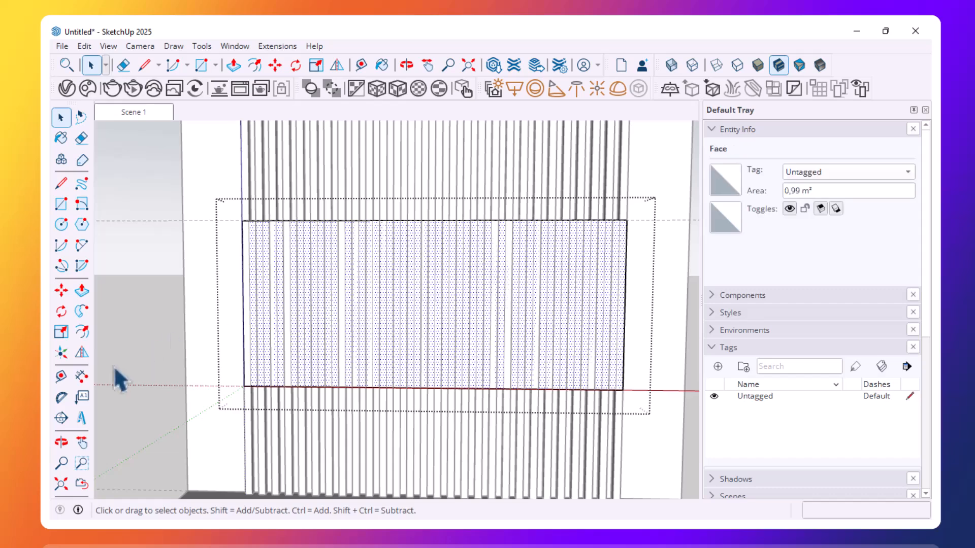
pyautogui.click(82, 291)
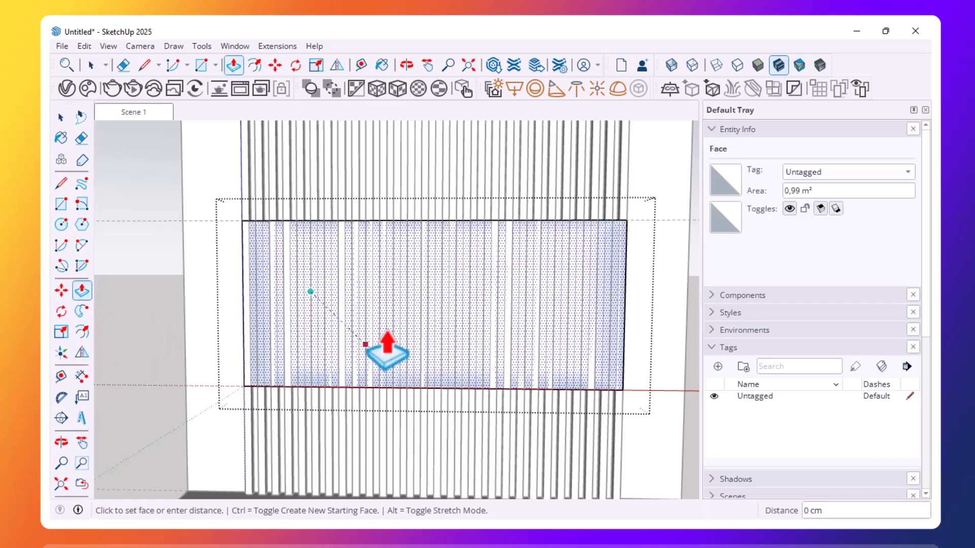
pyautogui.scroll(-3, 384, 343)
pyautogui.scroll(3, 507, 312)
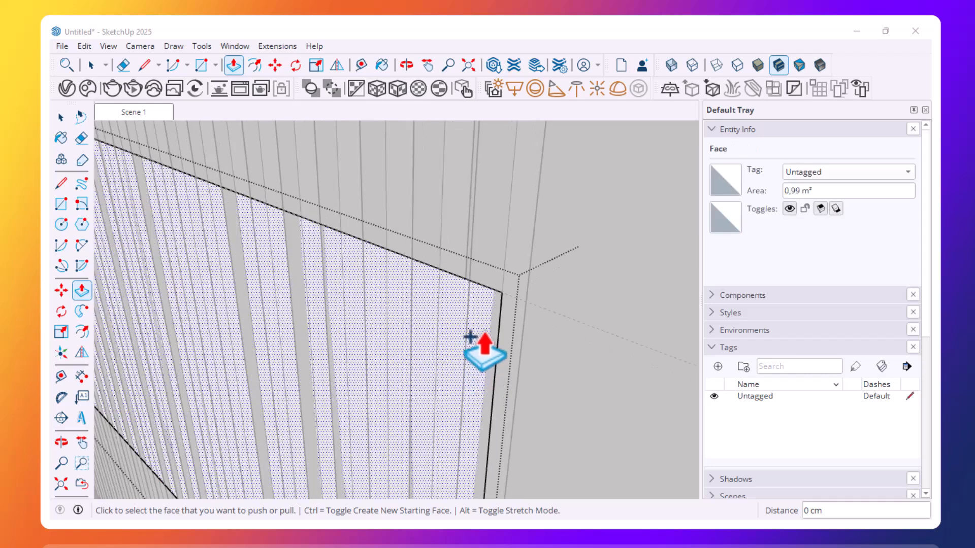
pyautogui.click(462, 348)
pyautogui.scroll(-5, 428, 350)
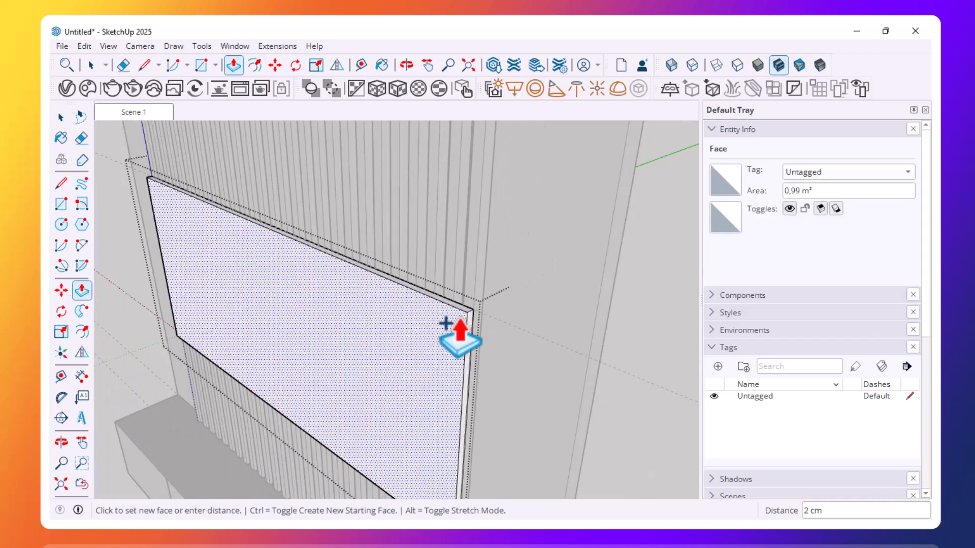
pyautogui.press('Return')
pyautogui.scroll(-4, 458, 306)
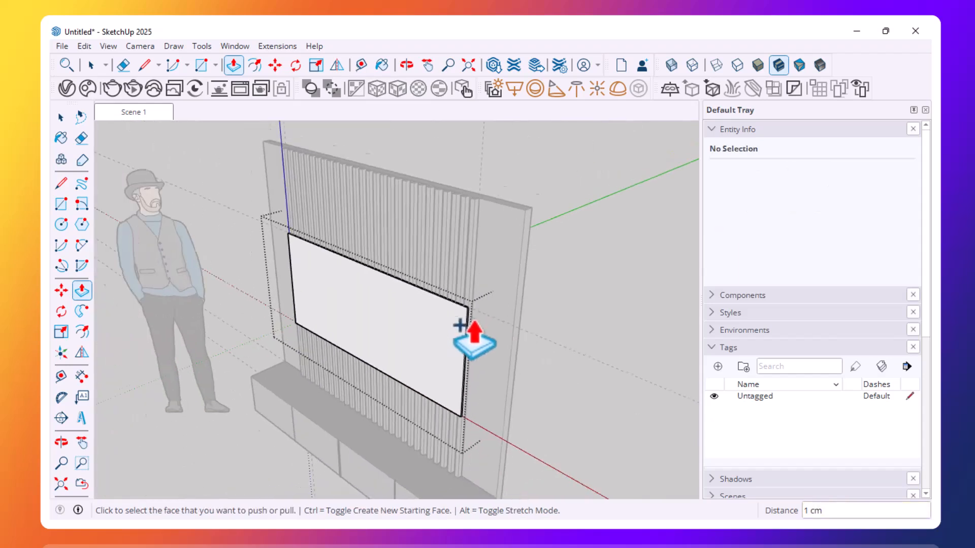
pyautogui.click(66, 120)
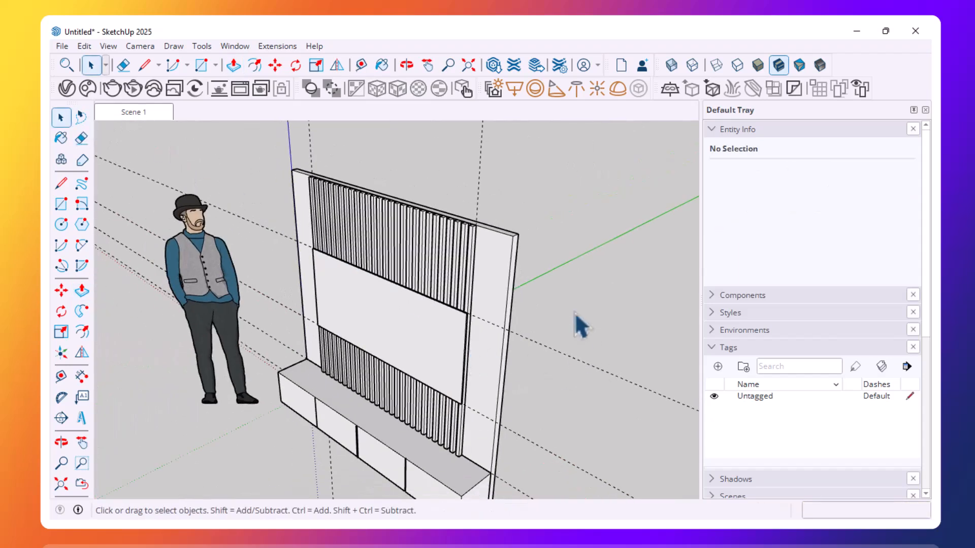
# Step: Inspect the wall panel with its central board at an angle and from the Scene 1 view
pyautogui.moveTo(566, 287); pyautogui.dragTo(648, 190, button='middle')
pyautogui.scroll(1, 562, 253)
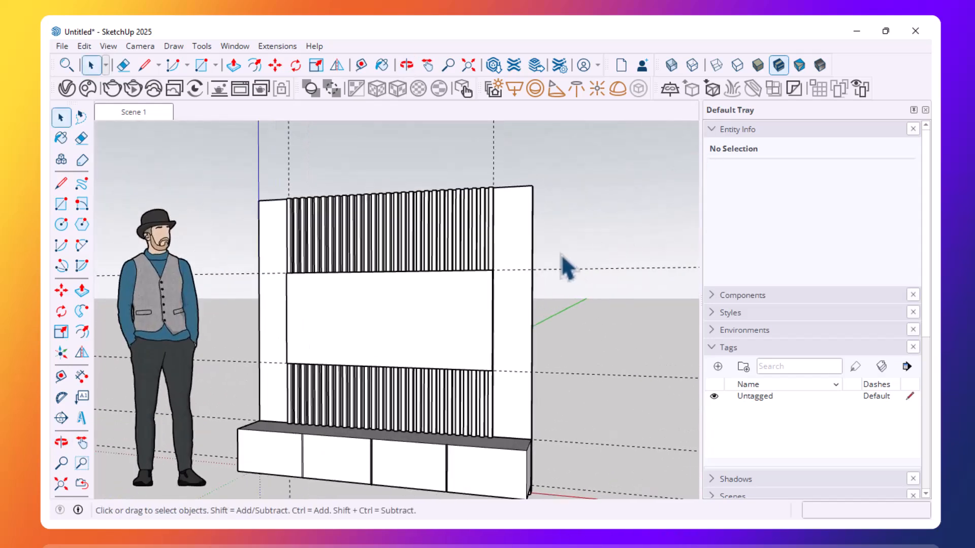
pyautogui.click(130, 111)
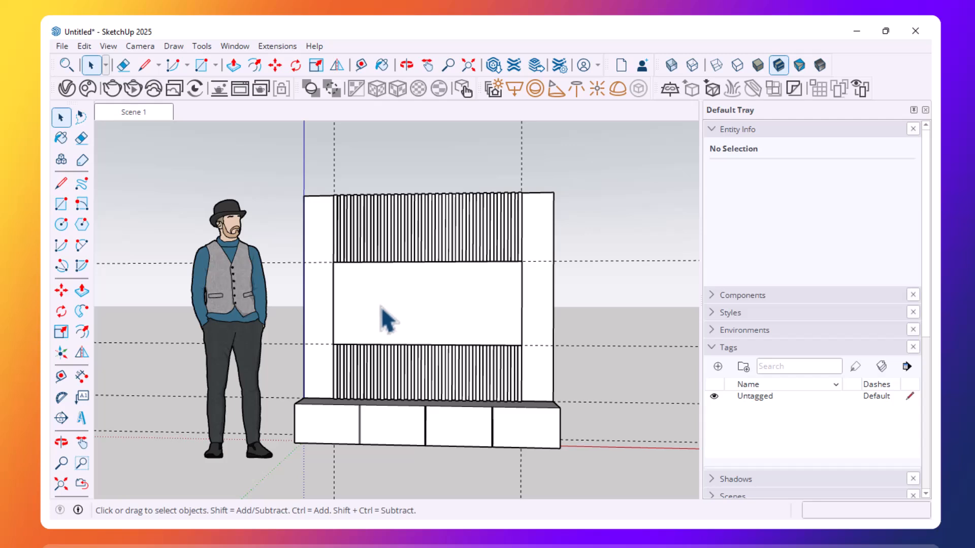
pyautogui.scroll(2, 385, 318)
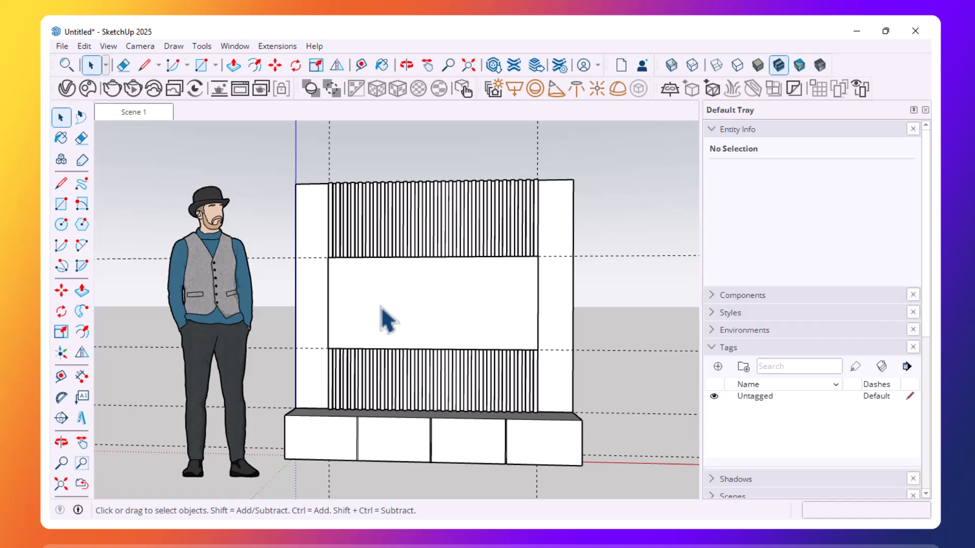
pyautogui.scroll(-3, 378, 311)
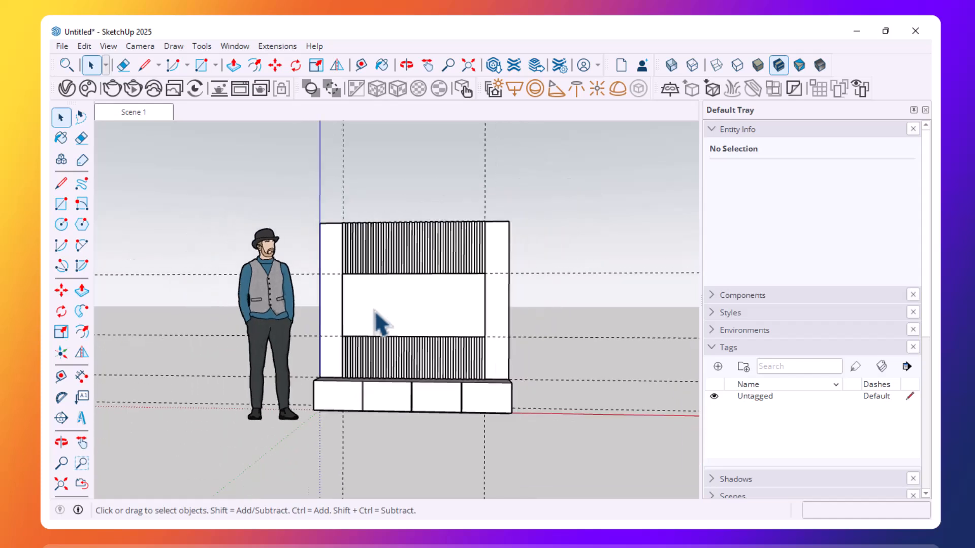
pyautogui.scroll(1, 377, 312)
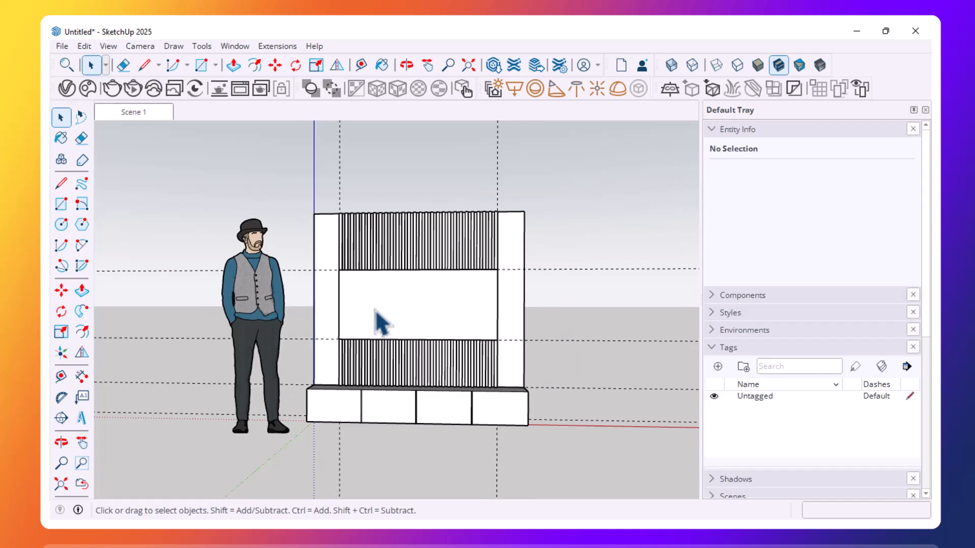